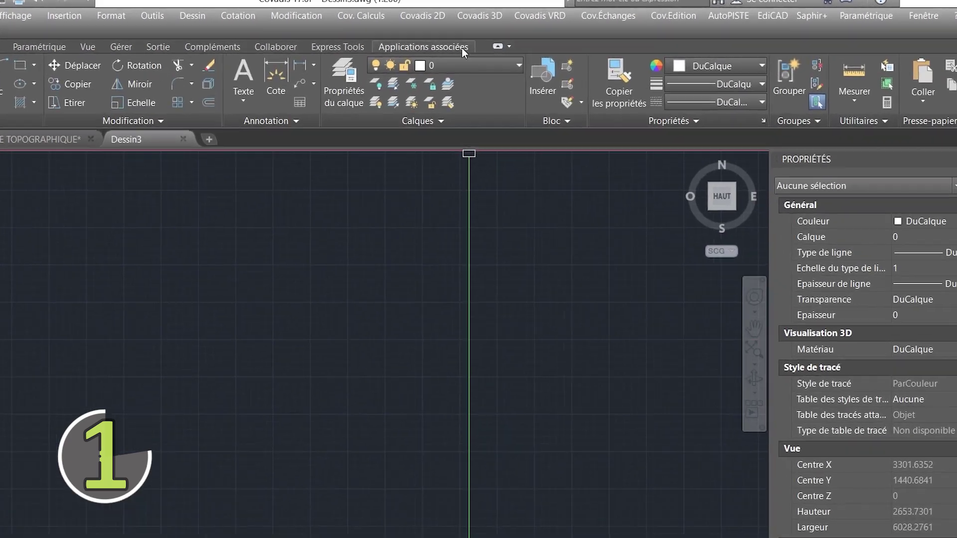
- Load the survey points from the text file LEVE TOPOGRAPHIQUE.txt into the drawing as a 3D point set
left_click(458, 21)
mouse_move(572, 87)
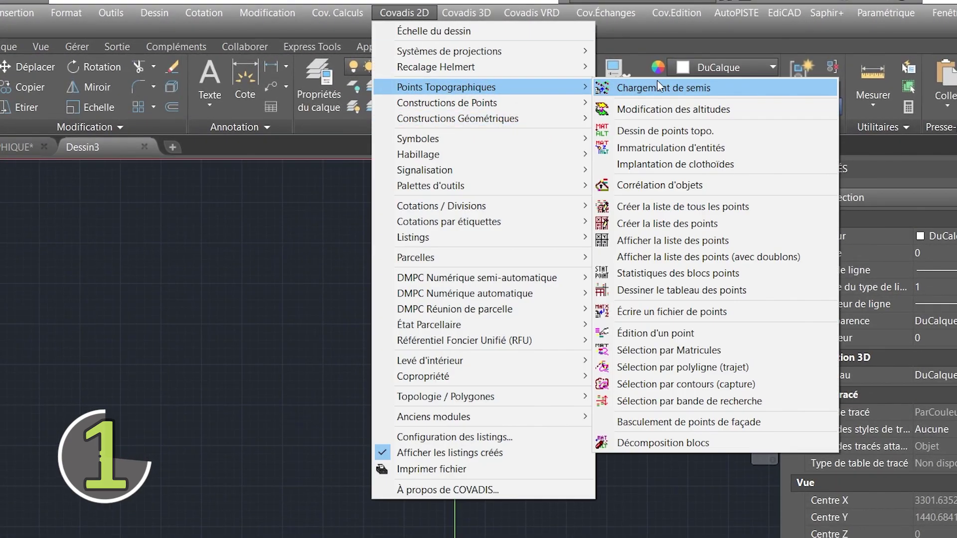
left_click(652, 87)
left_click(585, 160)
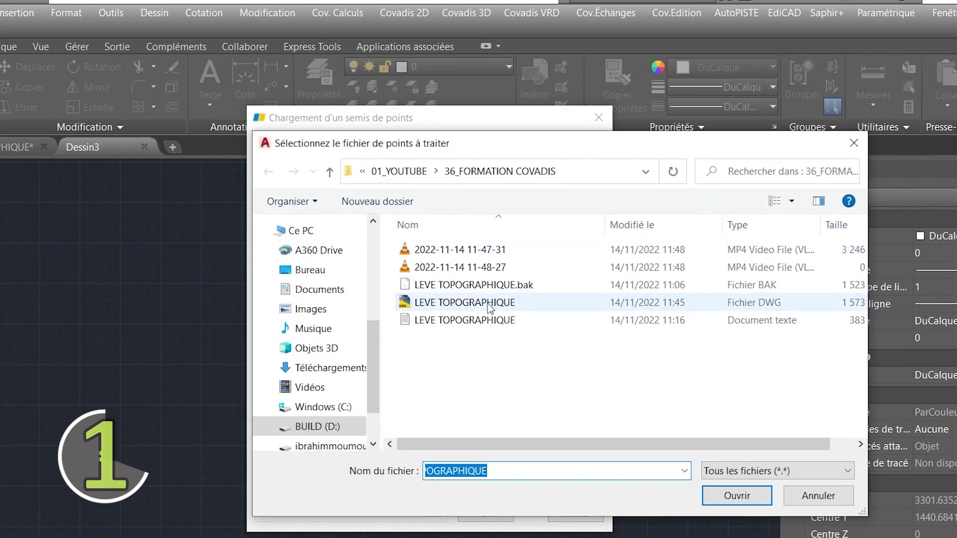
double_click(486, 319)
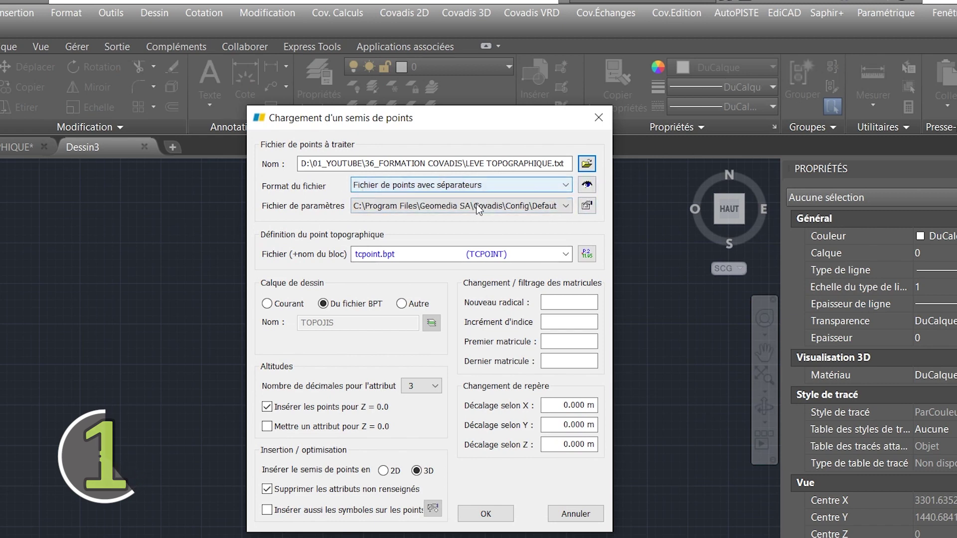
left_click(486, 513)
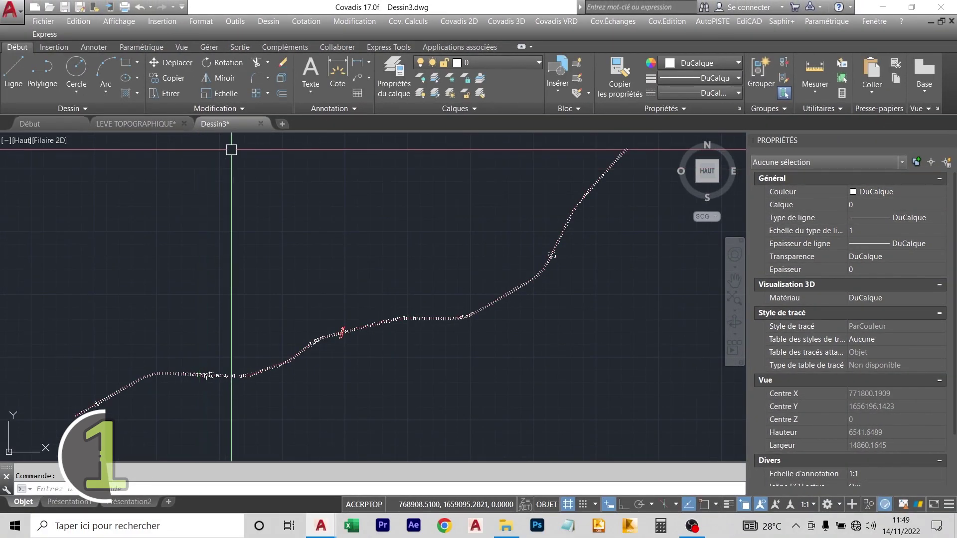
left_click(495, 289)
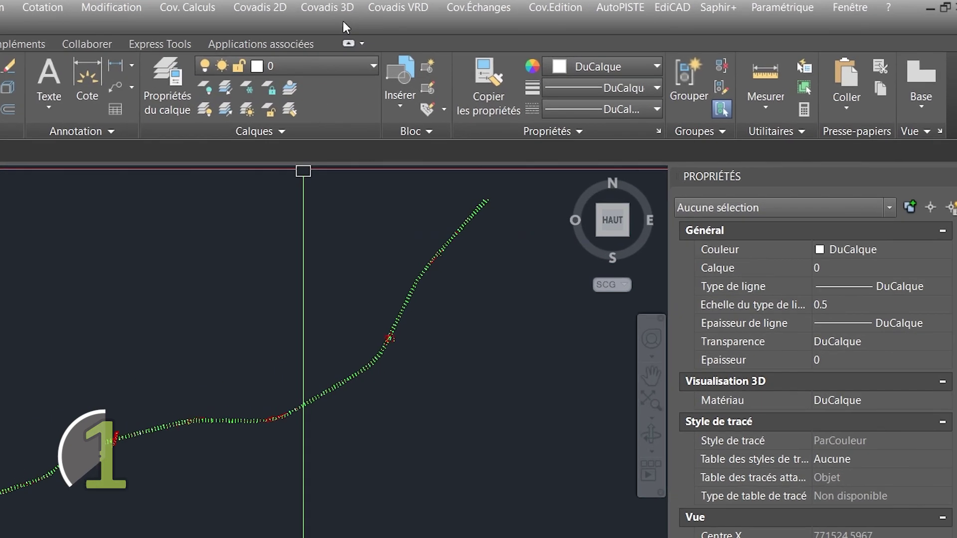
- Calculate and draw the terrain model (MNT) with the legacy module, using all points on the TOPOJIS layer
left_click(506, 21)
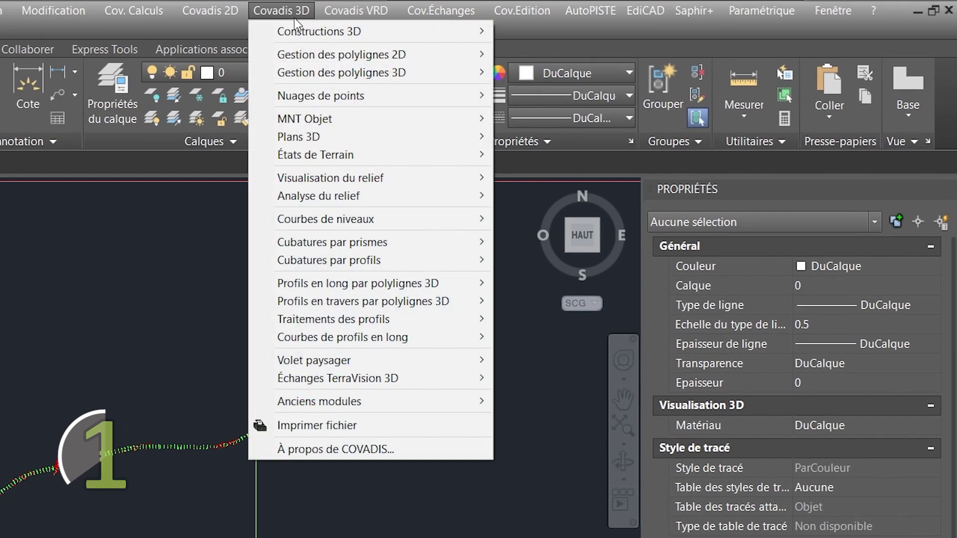
mouse_move(428, 398)
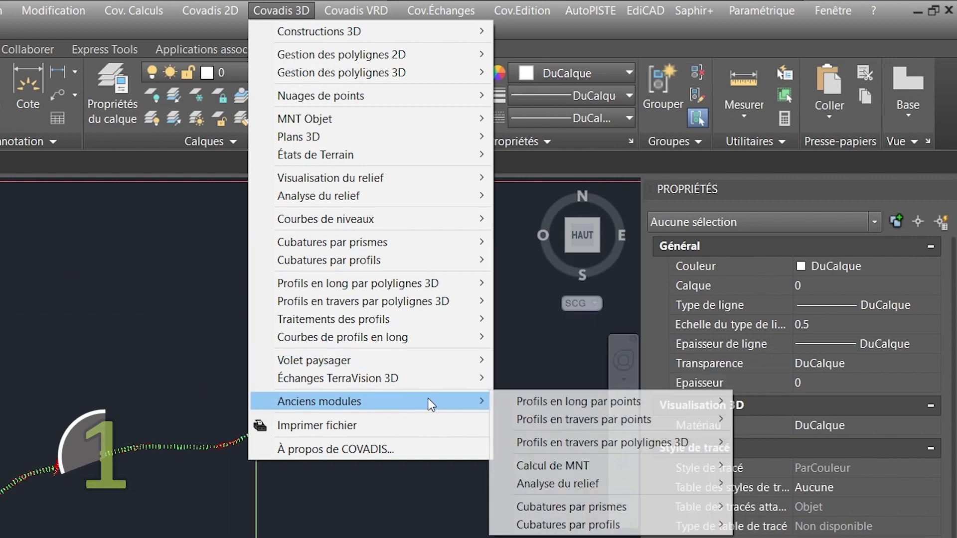
mouse_move(662, 465)
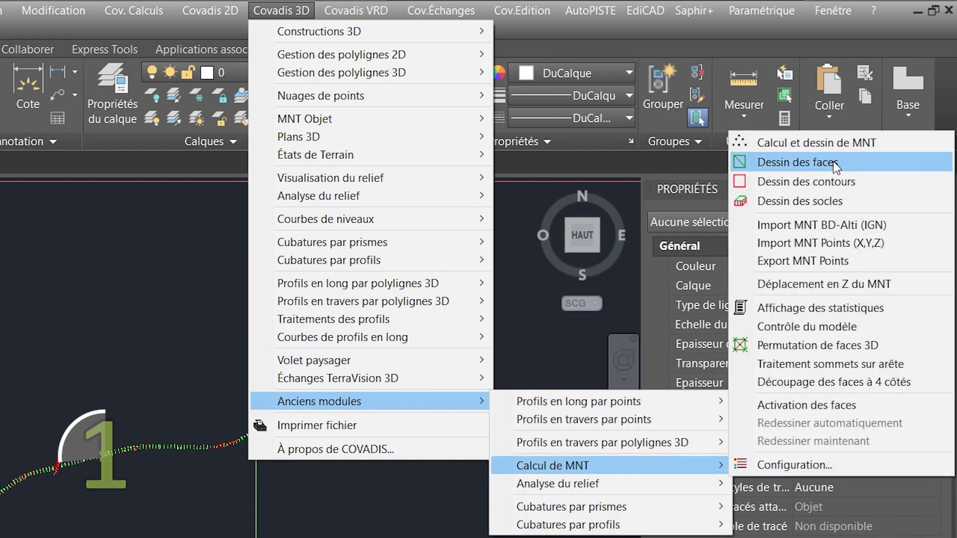
left_click(843, 145)
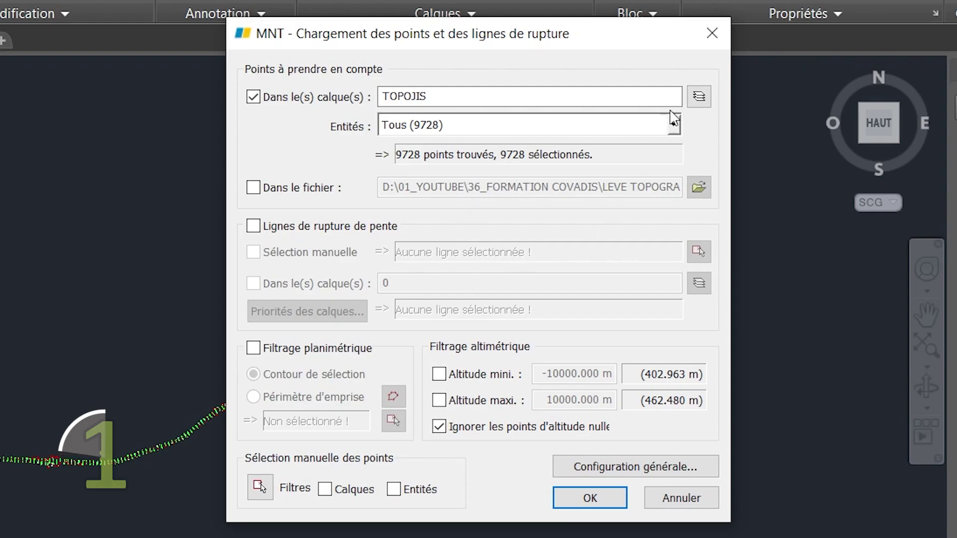
left_click(698, 96)
left_click(572, 467)
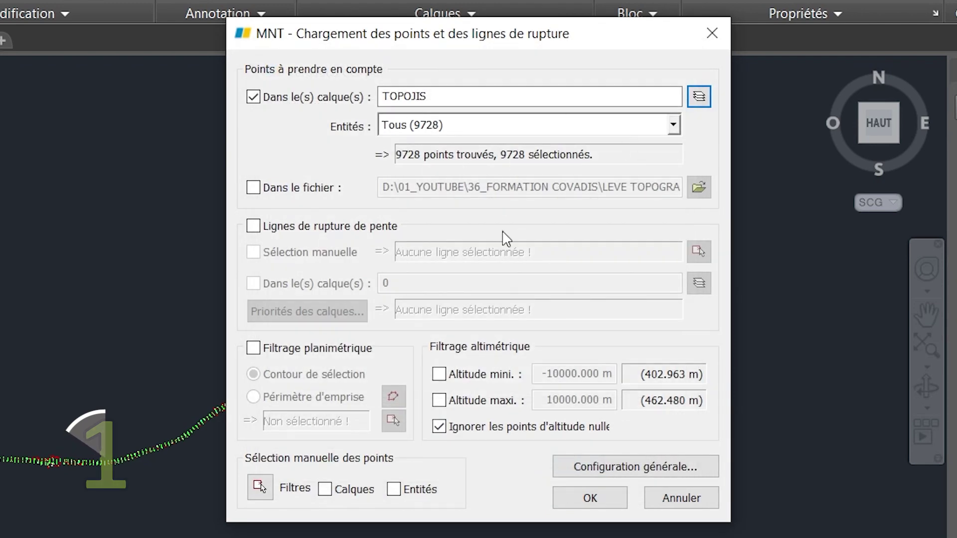
left_click(590, 497)
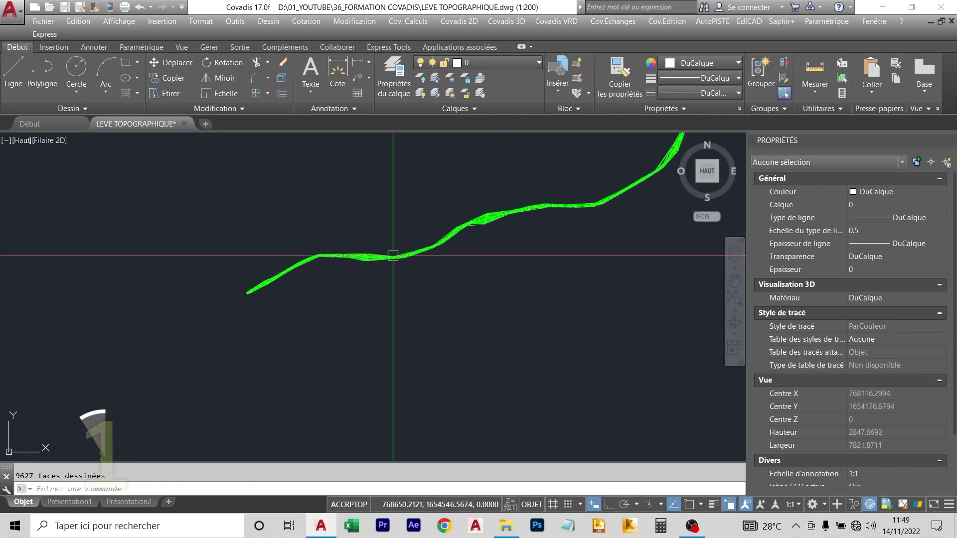
- Turn off the layer that holds the green 3D faces of the terrain model
scroll(392, 255, "down", 3)
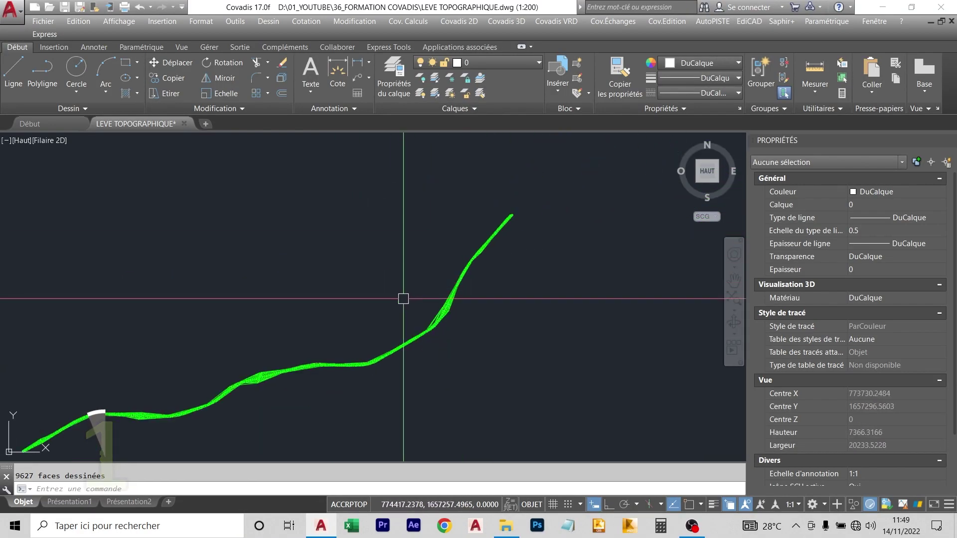
middle_click_drag(403, 298, 525, 215)
scroll(459, 251, "up", 2)
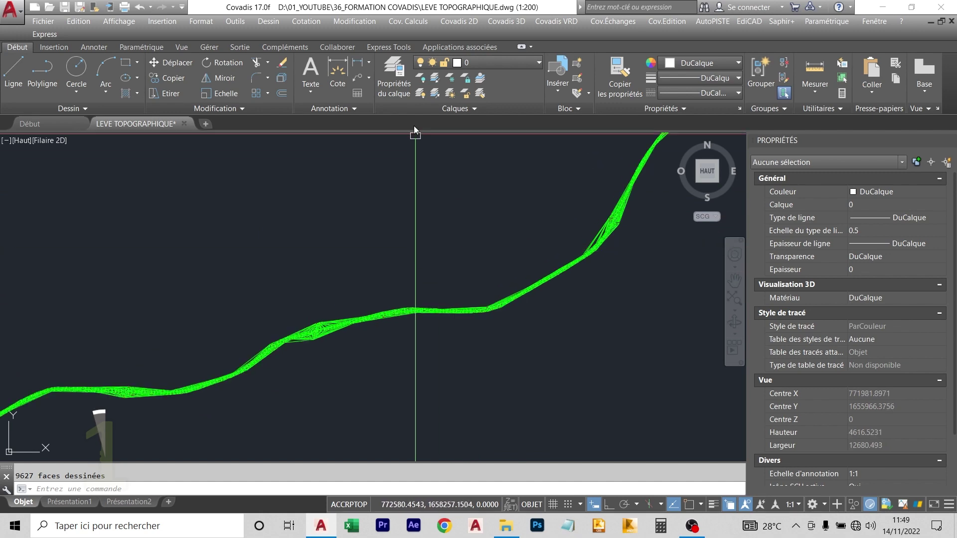
left_click(424, 80)
scroll(533, 303, "up", 8)
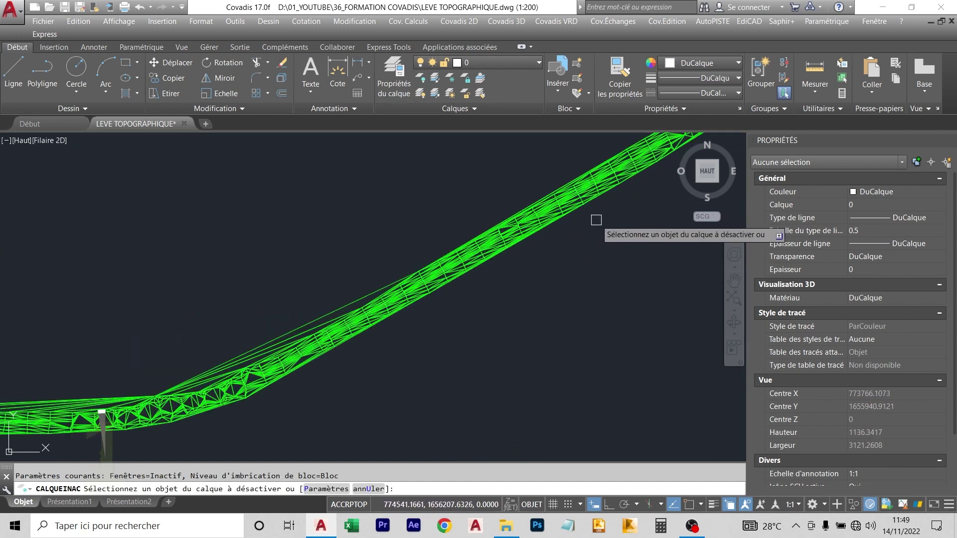
left_click(637, 149)
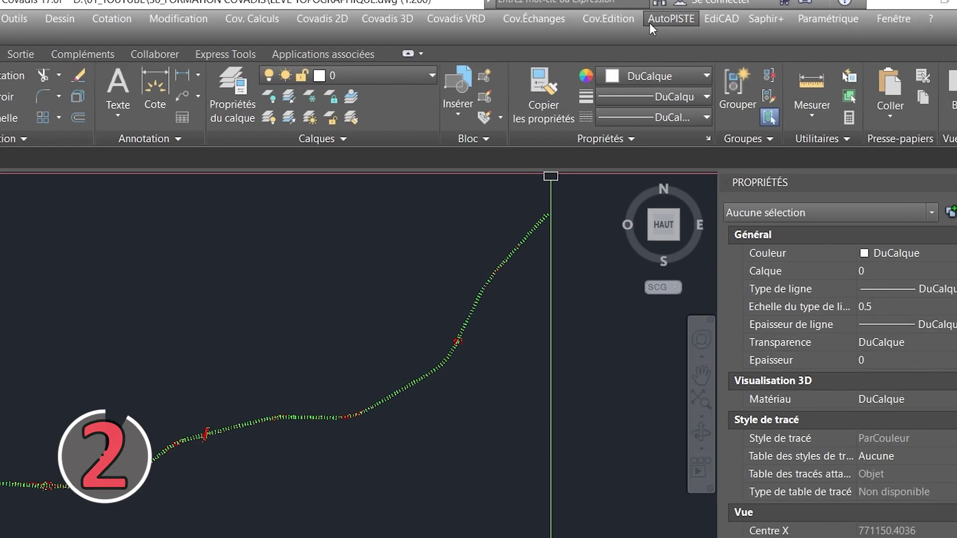
- Start AutoPISTE and set up a new project named "Mon premier projet" with the layer prefix PRJ
left_click(712, 21)
left_click(775, 33)
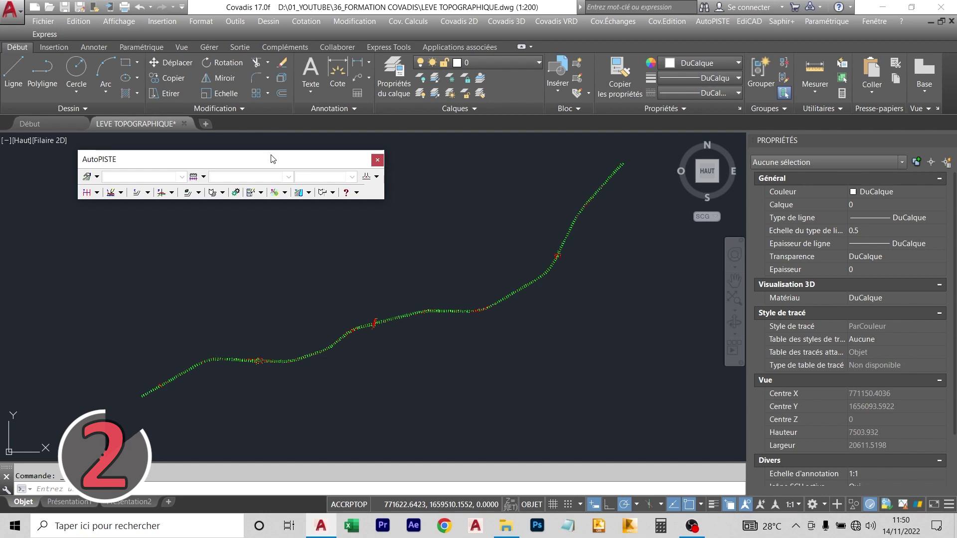
left_click_drag(271, 155, 282, 143)
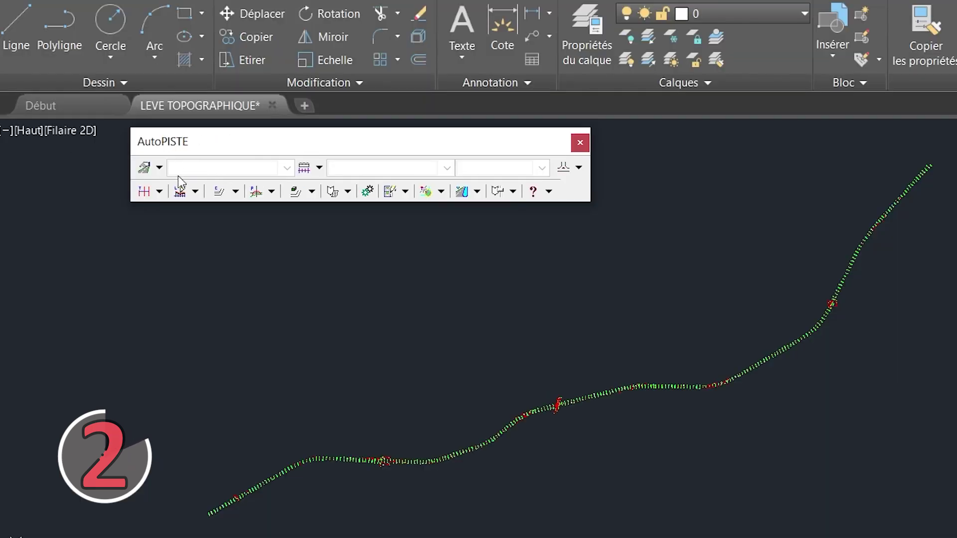
left_click(159, 167)
left_click(202, 209)
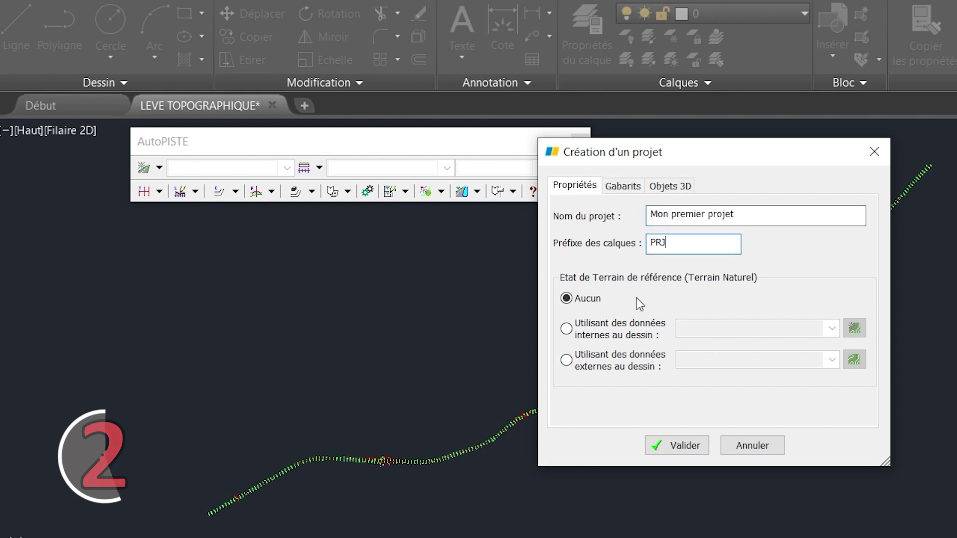
- Create the project with a reference terrain state "Terrain Naturel" built from the TN_MNT face layer, and reopen its settings
left_click(630, 339)
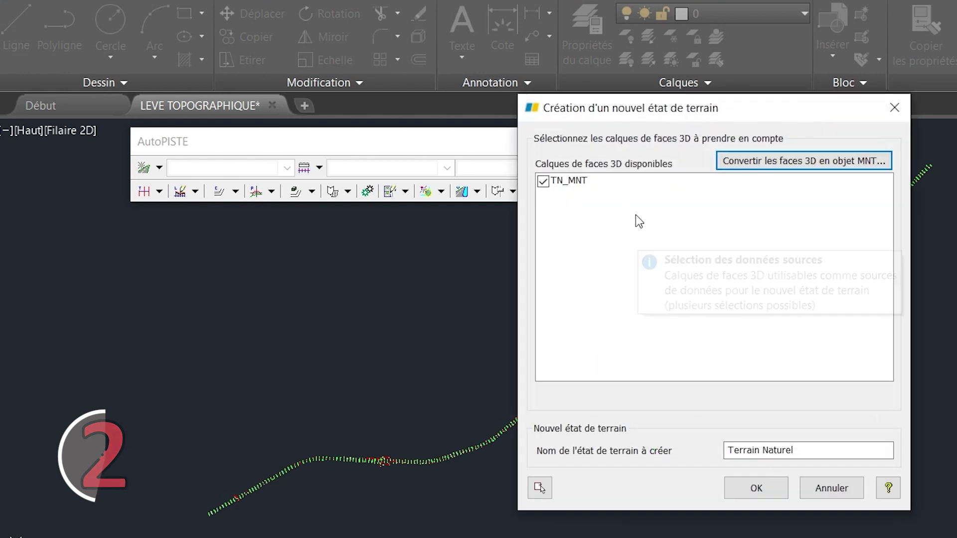
left_click(770, 495)
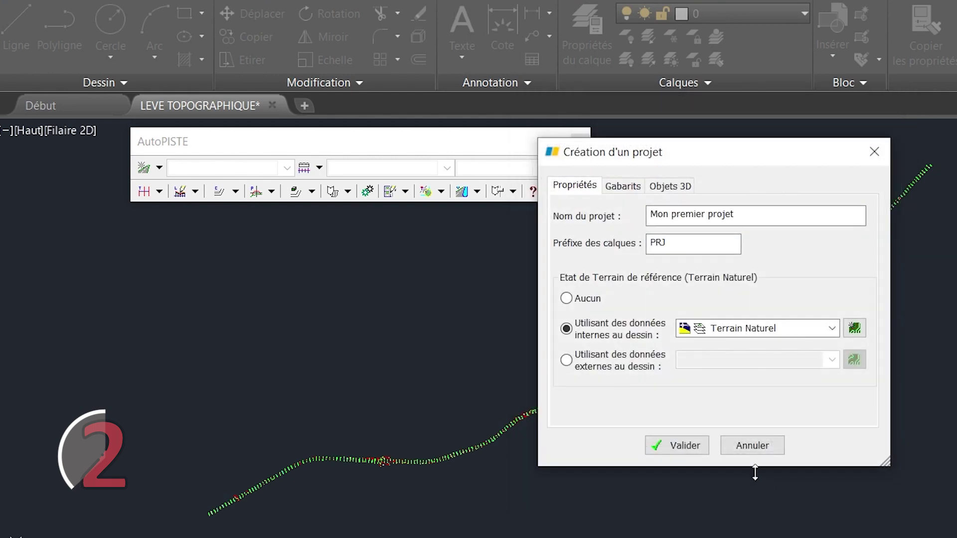
left_click(685, 445)
left_click(159, 167)
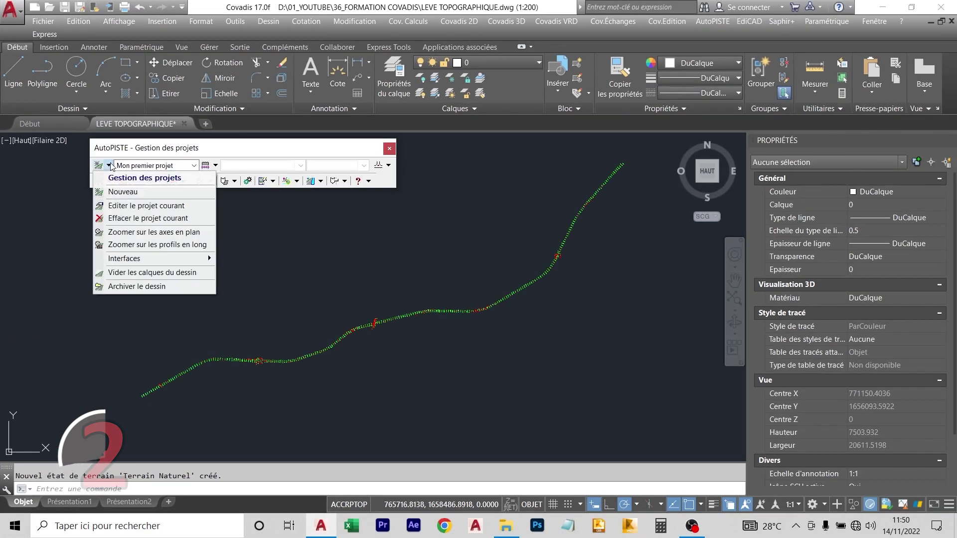
left_click(126, 206)
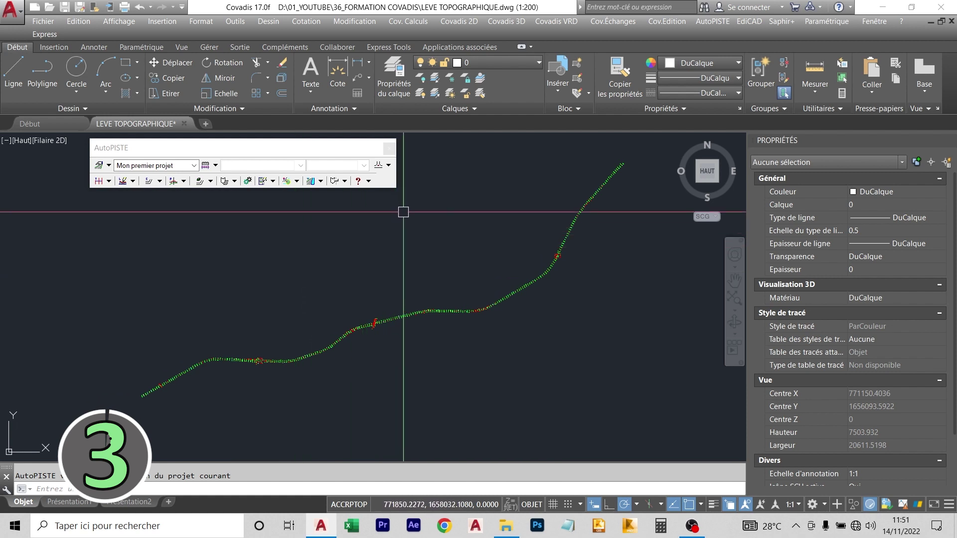
- Start creating a plan axis named "Axe du projet" in the current project
middle_click_drag(401, 268, 440, 255)
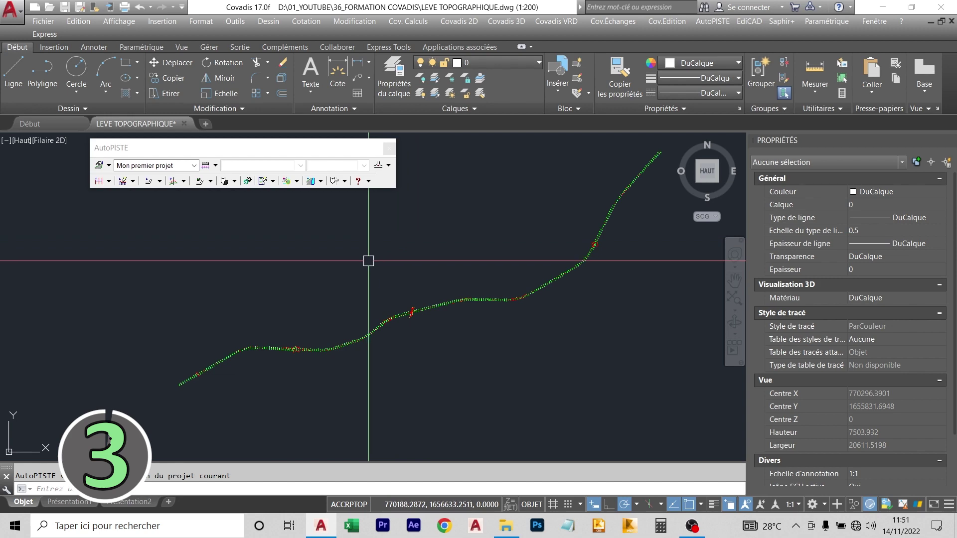
middle_click_drag(277, 274, 314, 282)
left_click(180, 169)
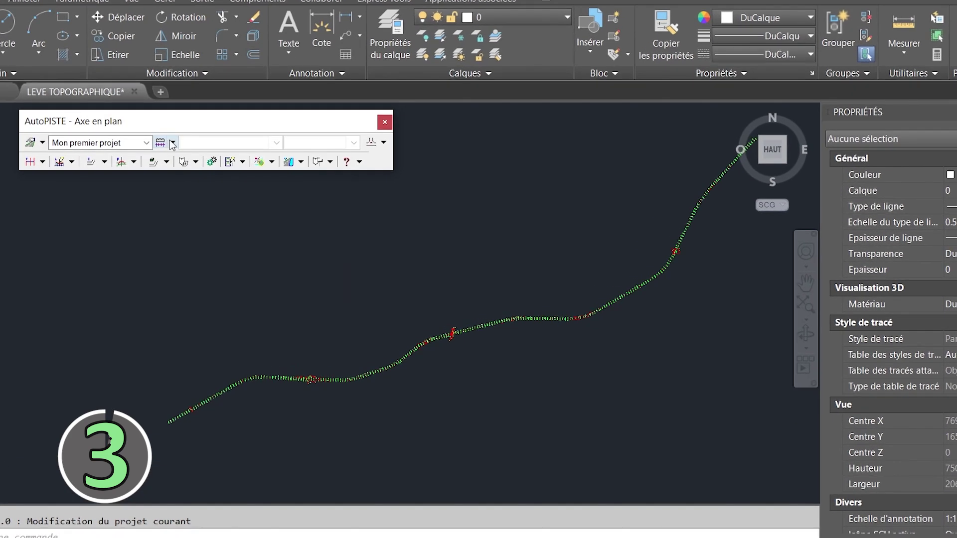
left_click(199, 186)
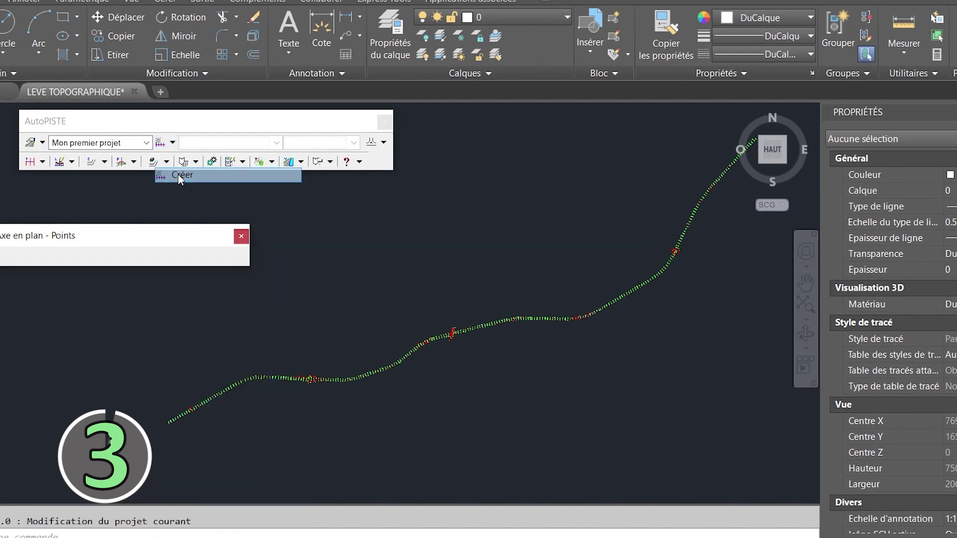
left_click(180, 176)
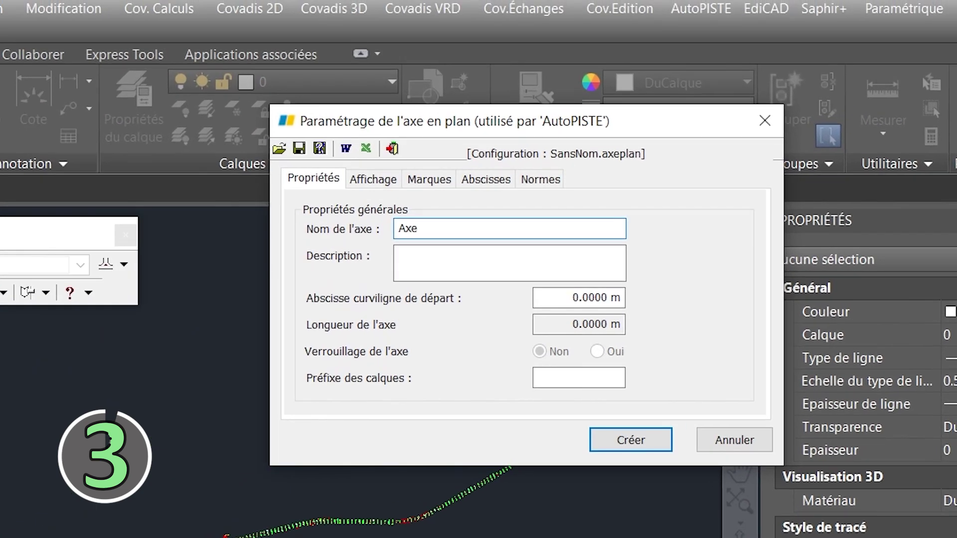
- Check the axis's display and marking settings, assign the standard ARP R80 2 voies >= 6m, and create the axis
left_click(383, 188)
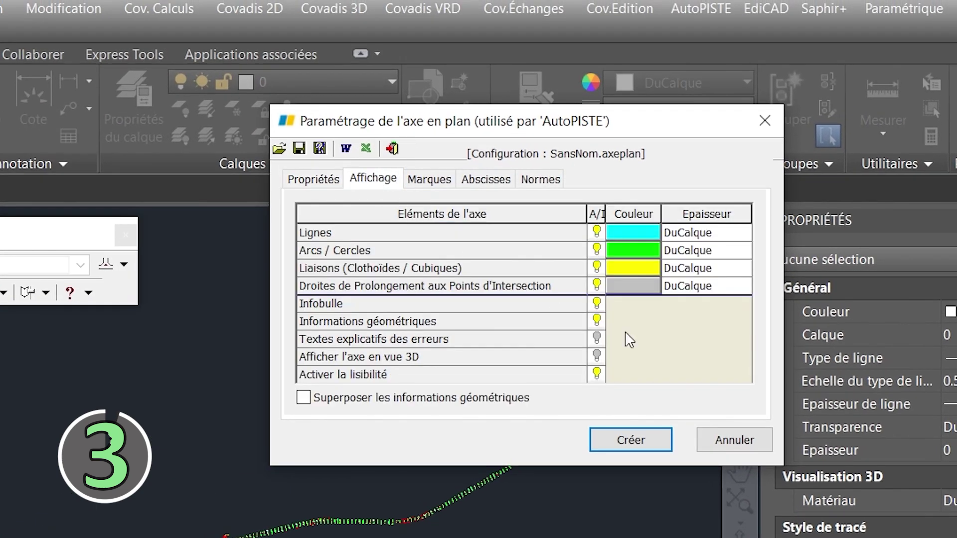
left_click(434, 180)
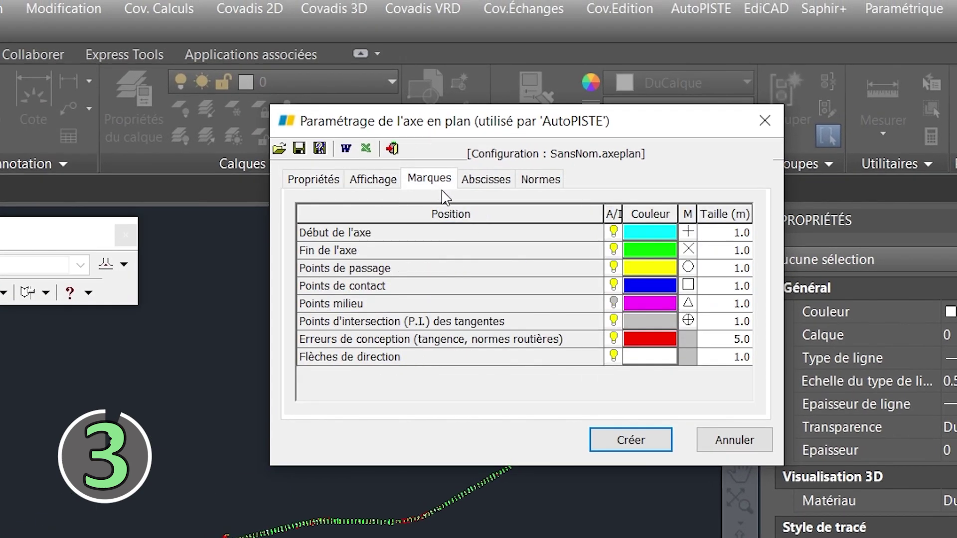
left_click(497, 189)
left_click(540, 180)
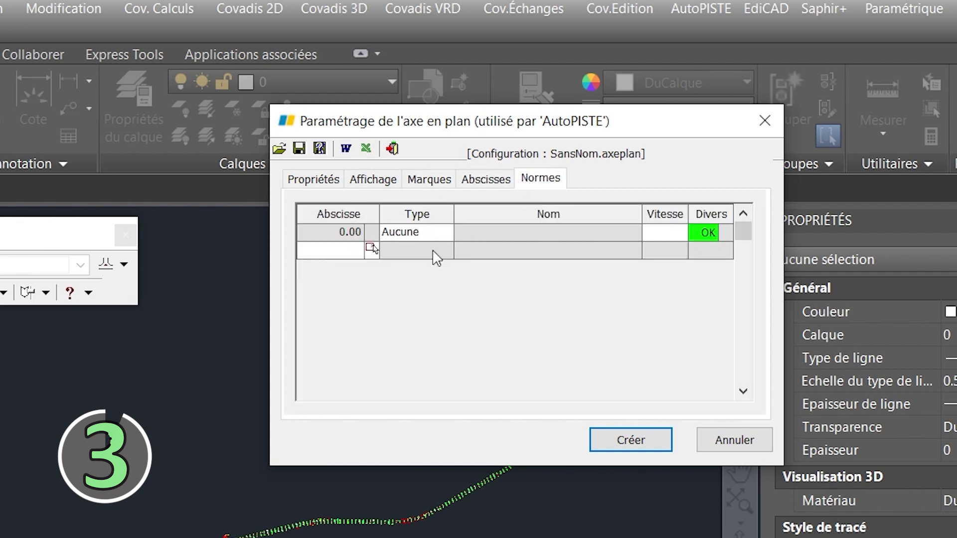
left_click(445, 235)
left_click(411, 267)
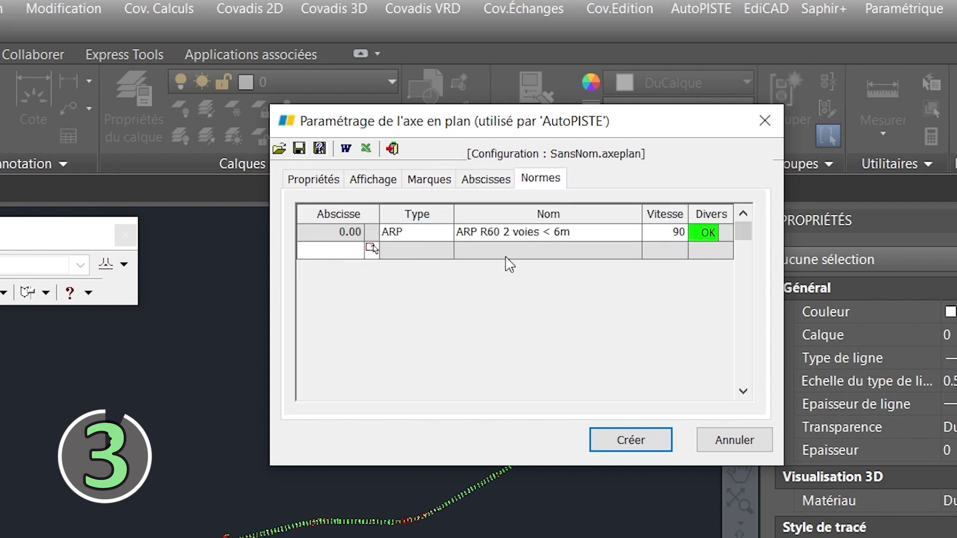
left_click(621, 232)
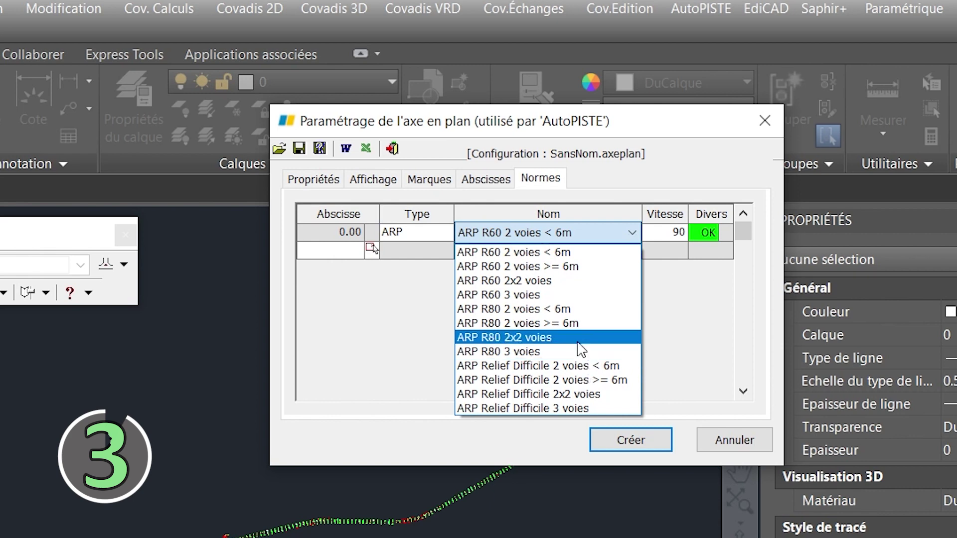
left_click(579, 322)
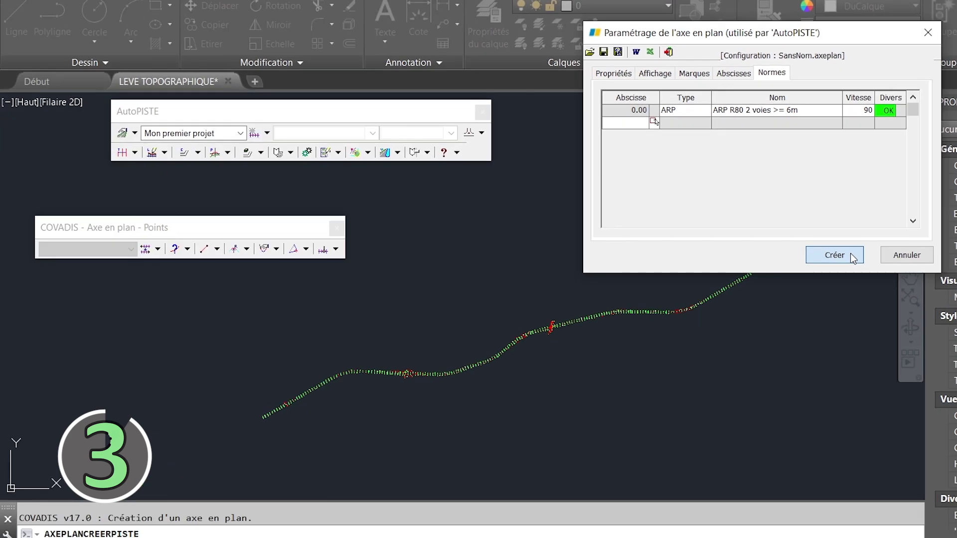
left_click(657, 443)
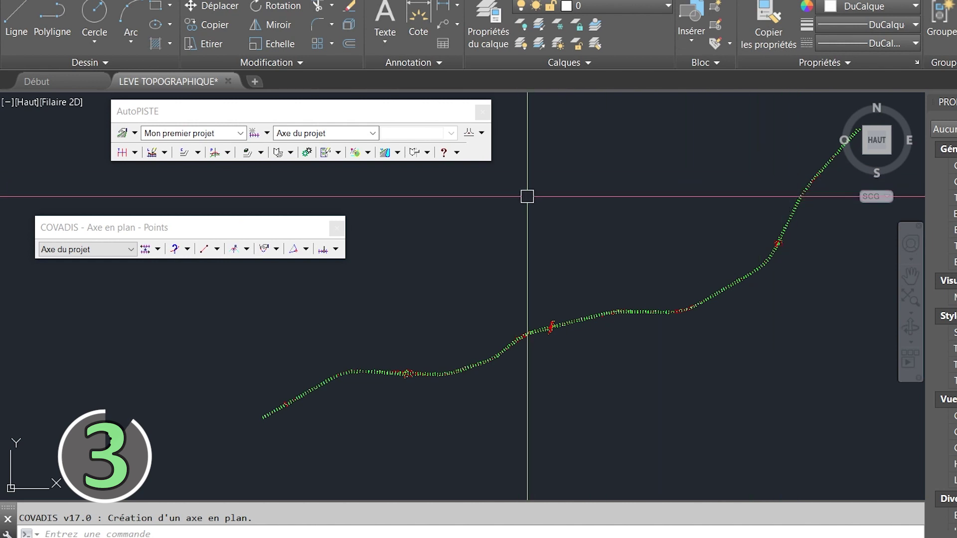
- Move the plan axis points toolbar closer to the AutoPISTE toolbar, with the first part of the survey in view
scroll(558, 258, "down", 3)
scroll(508, 252, "up", 5)
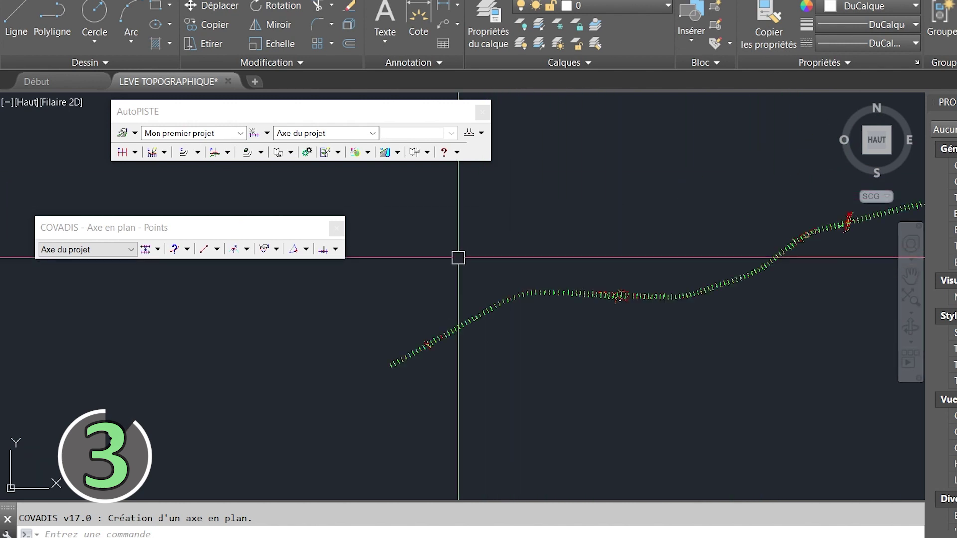
left_click_drag(223, 228, 247, 217)
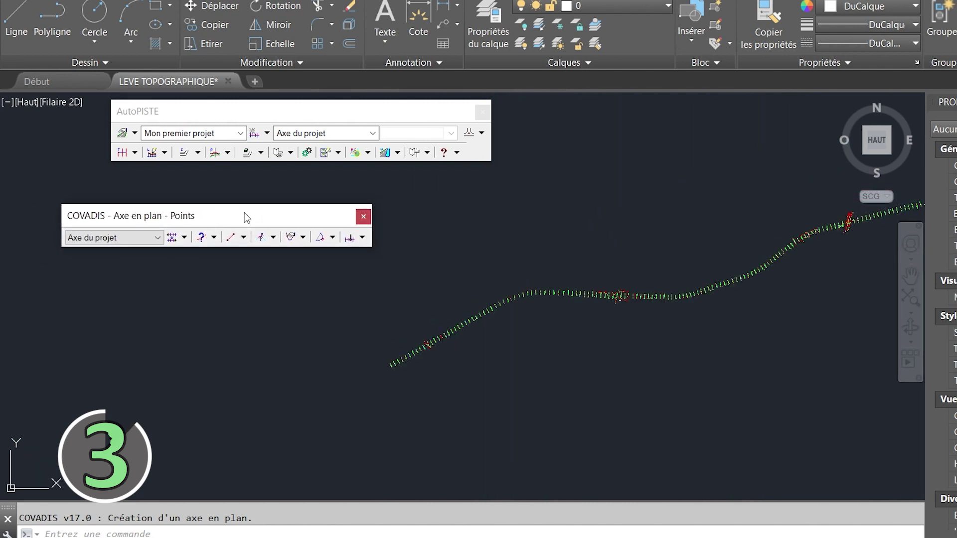
- Draw the axis's first two straight lines by two points each, starting at survey point 4971 and finishing at survey point 5534
left_click(237, 242)
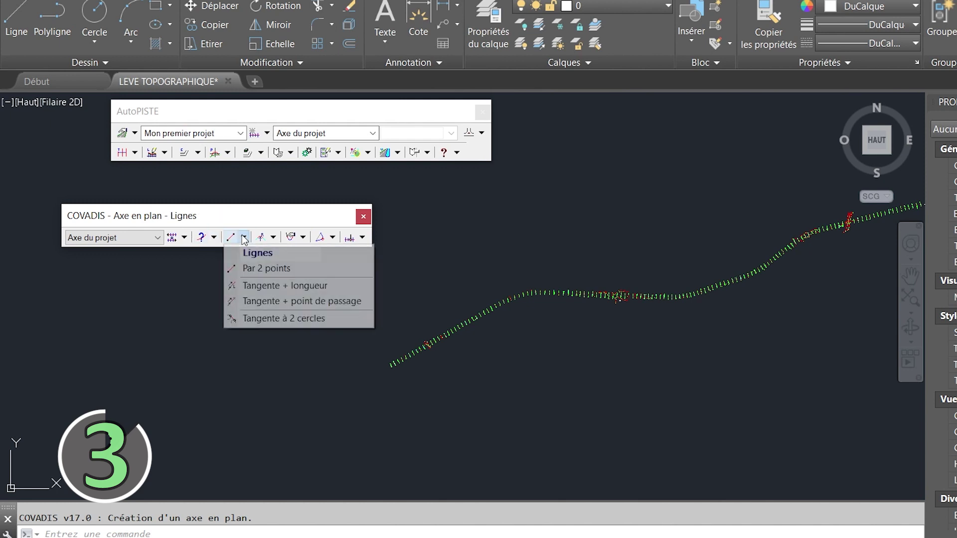
left_click(263, 267)
scroll(381, 371, "up", 10)
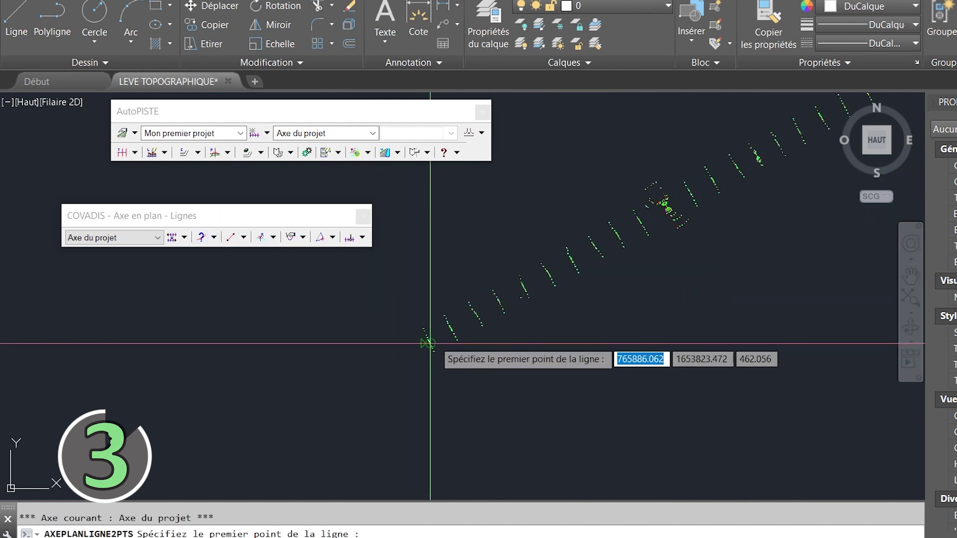
middle_click_drag(399, 376, 496, 391)
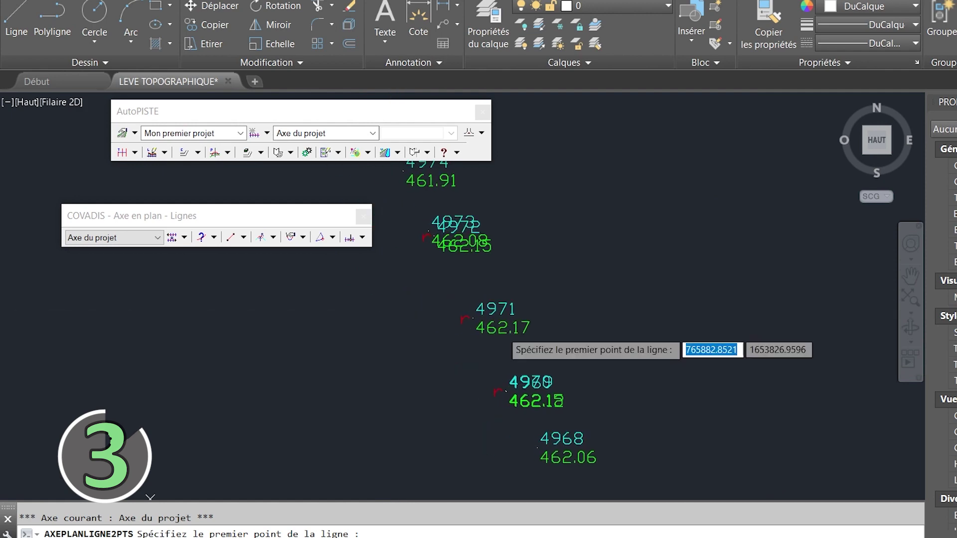
left_click(474, 321)
scroll(377, 396, "down", 8)
scroll(480, 314, "down", 10)
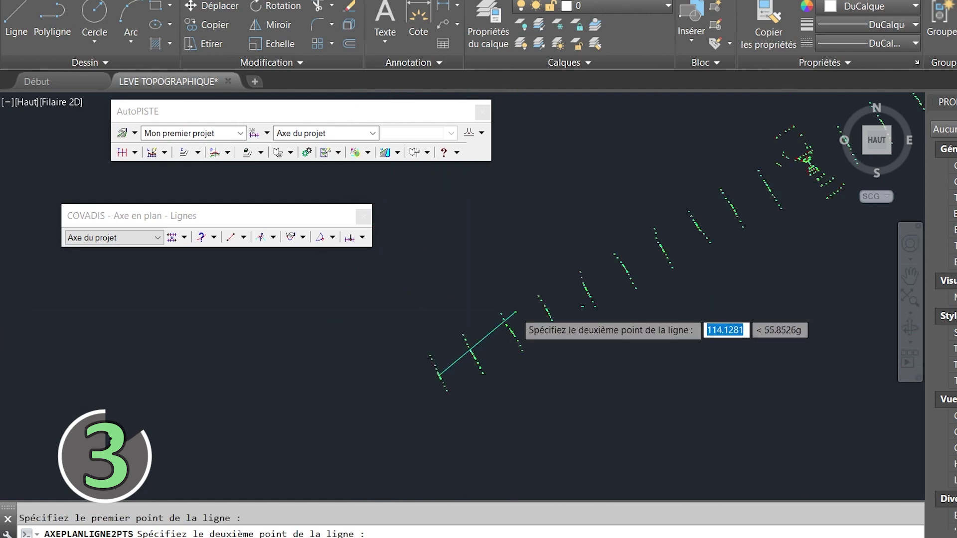
scroll(718, 322, "up", 10)
left_click(588, 344)
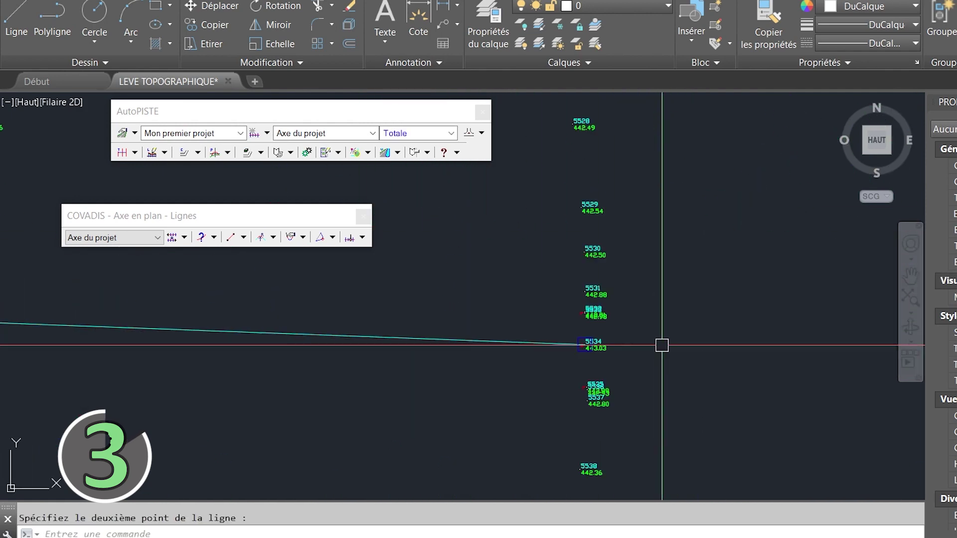
- Add the third and fourth axis lines by two points each, following the survey's next straight stretches
key("Return")
left_click(648, 304)
left_click(651, 264)
key("Return")
left_click(613, 235)
scroll(613, 235, "down", 10)
left_click(738, 189)
scroll(628, 194, "up", 8)
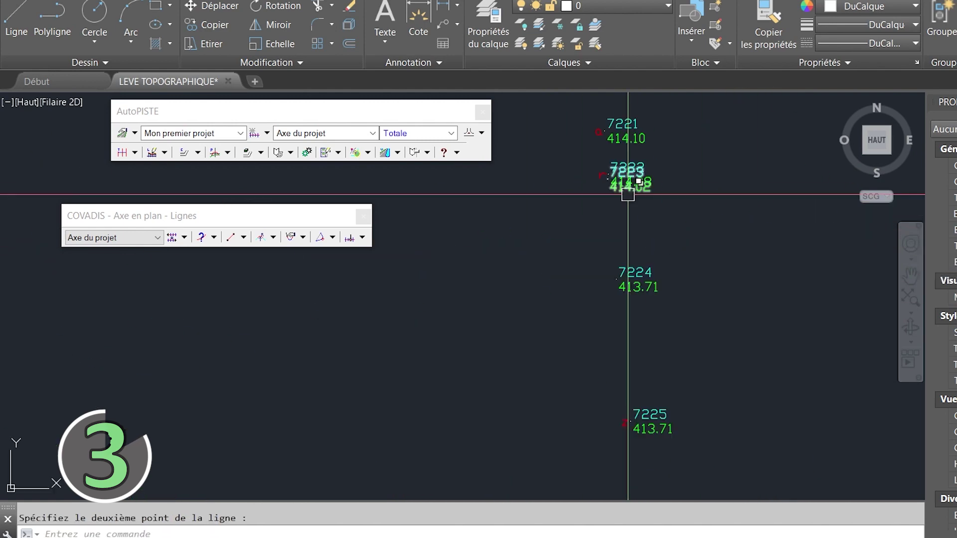
- Draw two more two-point axis lines, the fifth and sixth, on the straight stretches beyond the fourth line
key("Return")
left_click(628, 193)
left_click(835, 228)
key("Return")
left_click(539, 383)
scroll(705, 249, "down", 5)
scroll(706, 249, "up", 5)
left_click(706, 249)
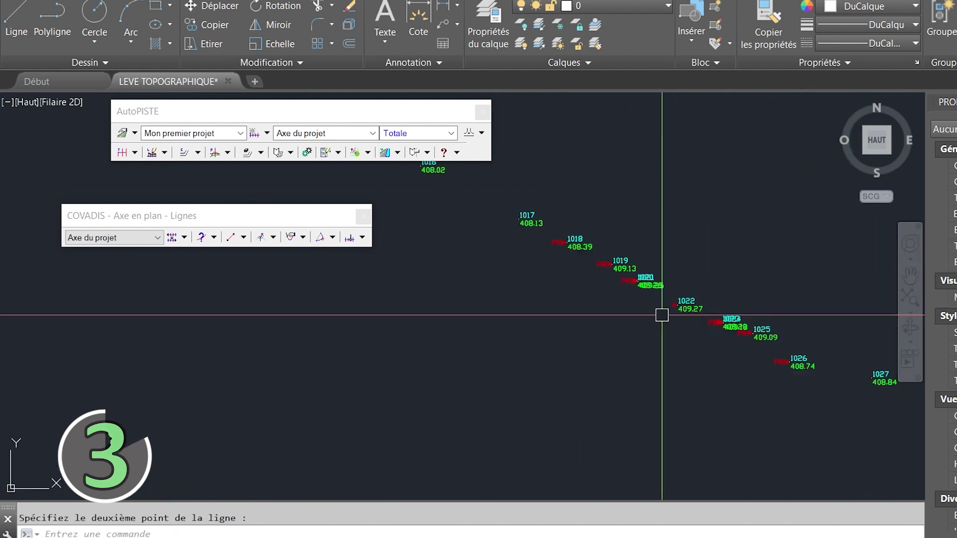
- Complete the straight axis elements with two-point lines on the last two straight stretches, up to the survey's far end
key("Return")
left_click(660, 314)
left_click(637, 309)
key("Return")
left_click(669, 299)
scroll(618, 137, "up", 5)
left_click(619, 137)
key("Escape")
scroll(713, 188, "down", 10)
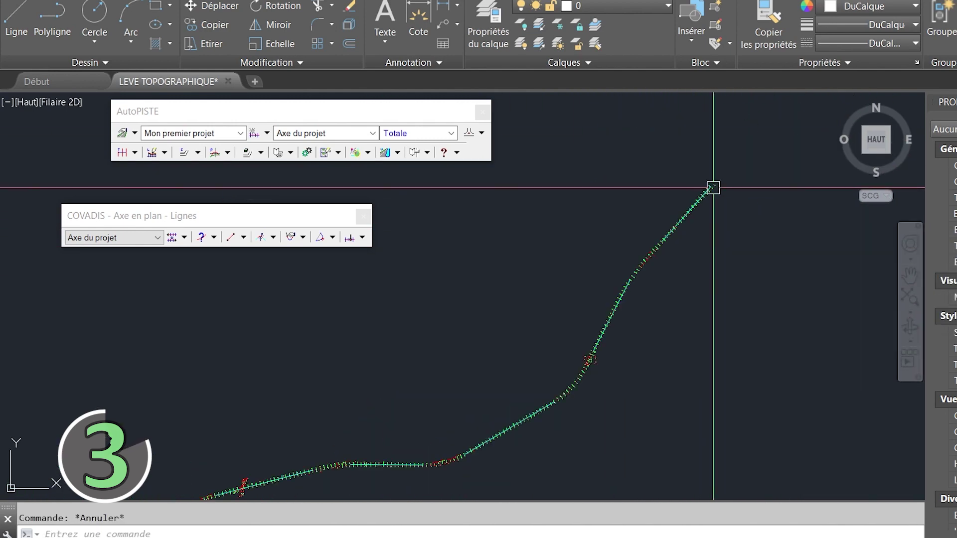
- Examine the drawn lines along the whole survey, selecting the axis to show all its elements
scroll(673, 232, "down", 4)
middle_click_drag(559, 312, 626, 298)
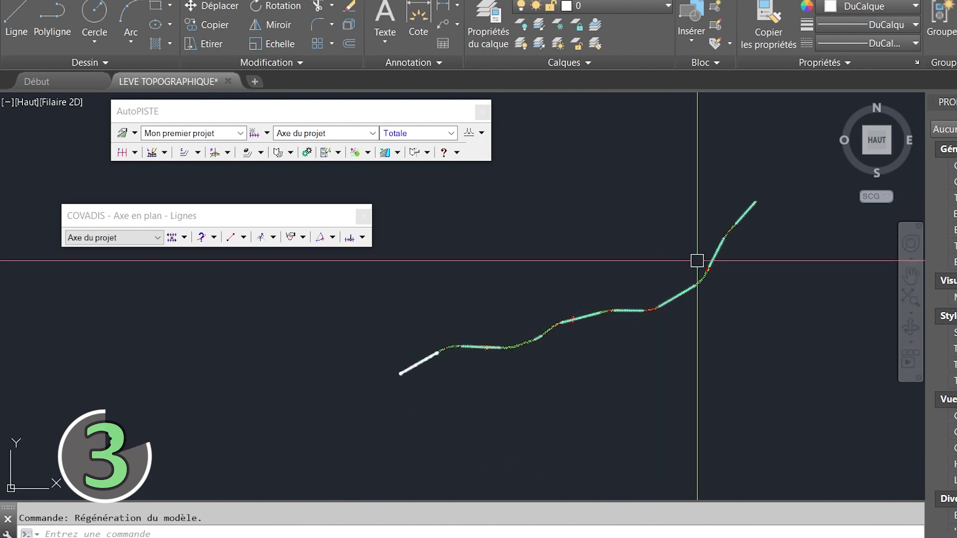
scroll(417, 362, "up", 6)
scroll(436, 360, "up", 12)
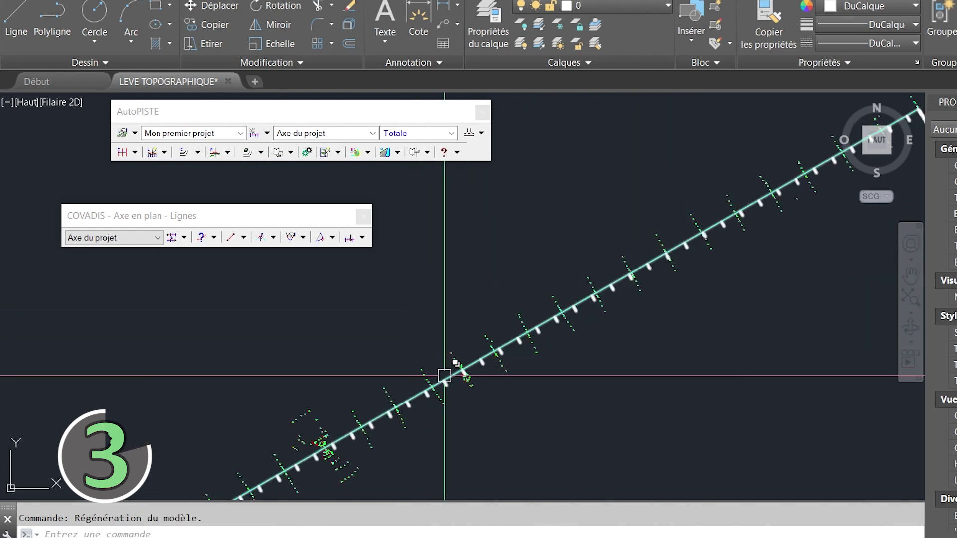
left_click(455, 365)
scroll(398, 337, "down", 12)
scroll(401, 336, "down", 3)
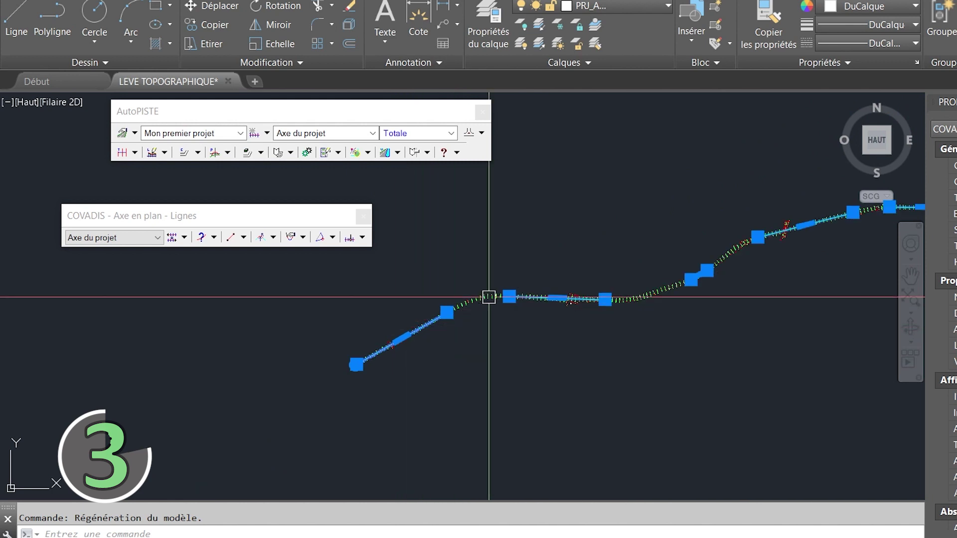
scroll(627, 312, "down", 5)
scroll(737, 274, "up", 4)
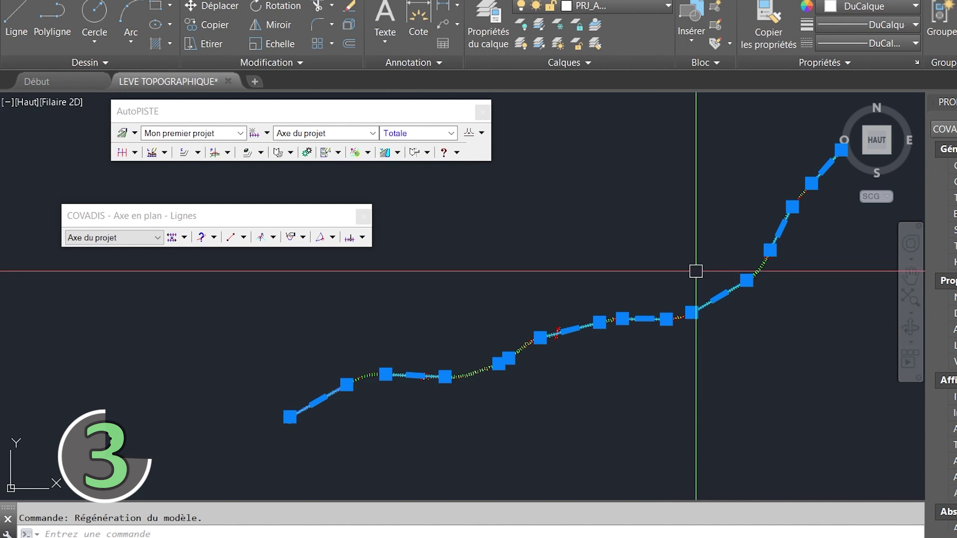
key("Escape")
- Join the first and second axis lines with a two-tangents-and-radius arc, defining its radius at survey point 1833 in the bend
left_click(273, 238)
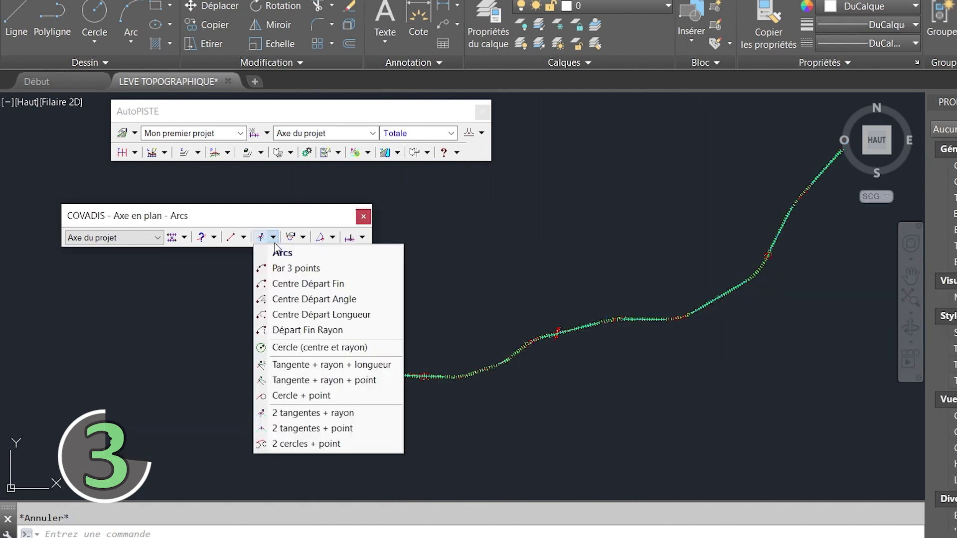
left_click(339, 412)
scroll(326, 407, "up", 3)
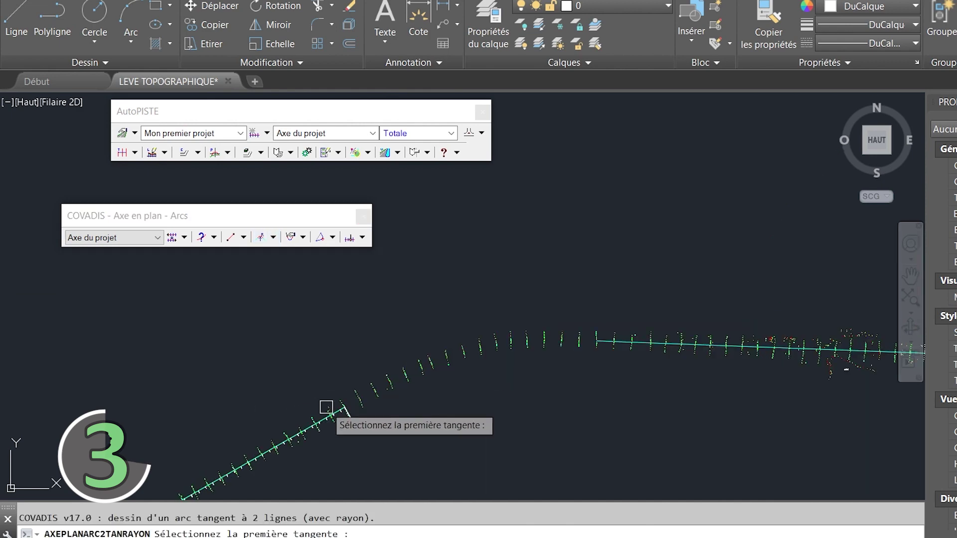
scroll(326, 407, "up", 2)
left_click(366, 404)
scroll(439, 411, "down", 4)
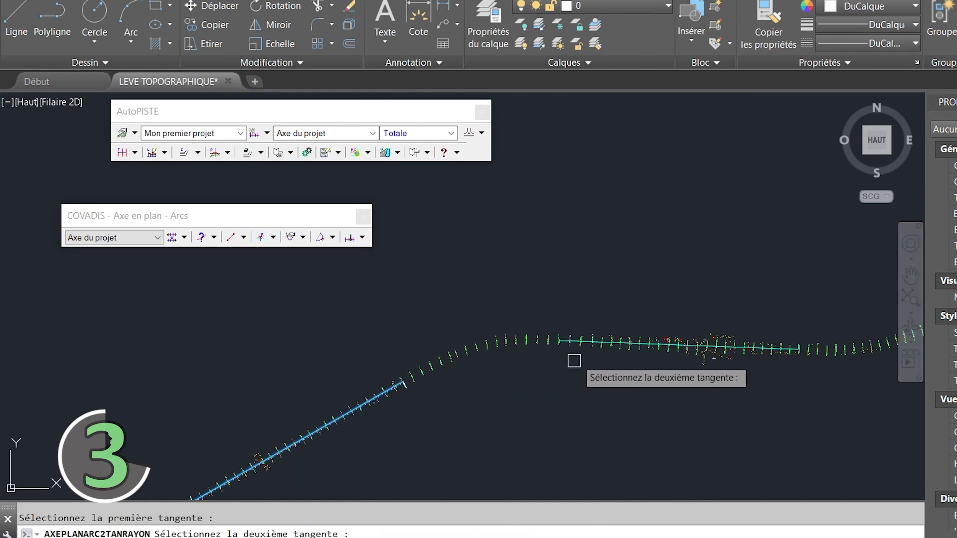
scroll(548, 349, "up", 3)
left_click(534, 339)
scroll(534, 341, "down", 3)
scroll(587, 292, "up", 3)
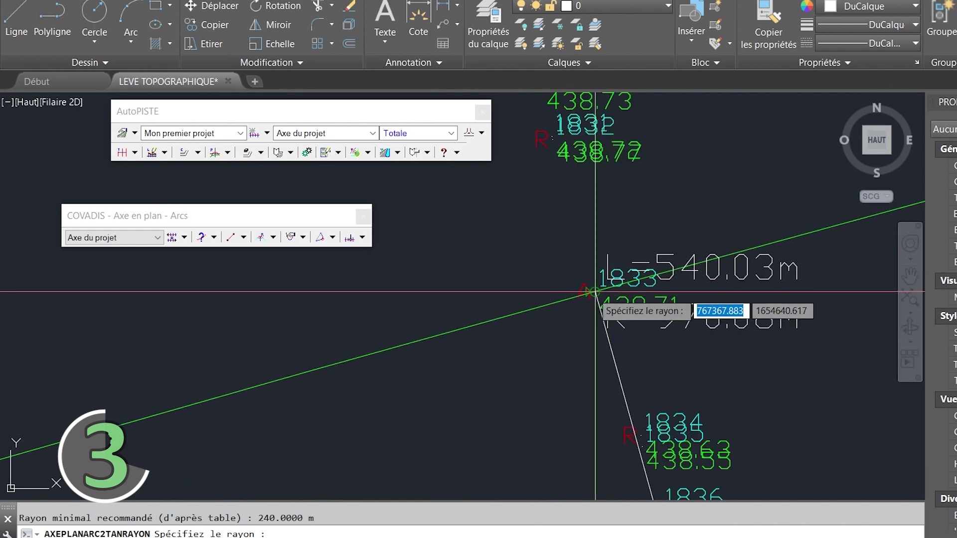
scroll(579, 265, "down", 2)
left_click(579, 265)
middle_click_drag(656, 283, 346, 313)
scroll(366, 311, "down", 4)
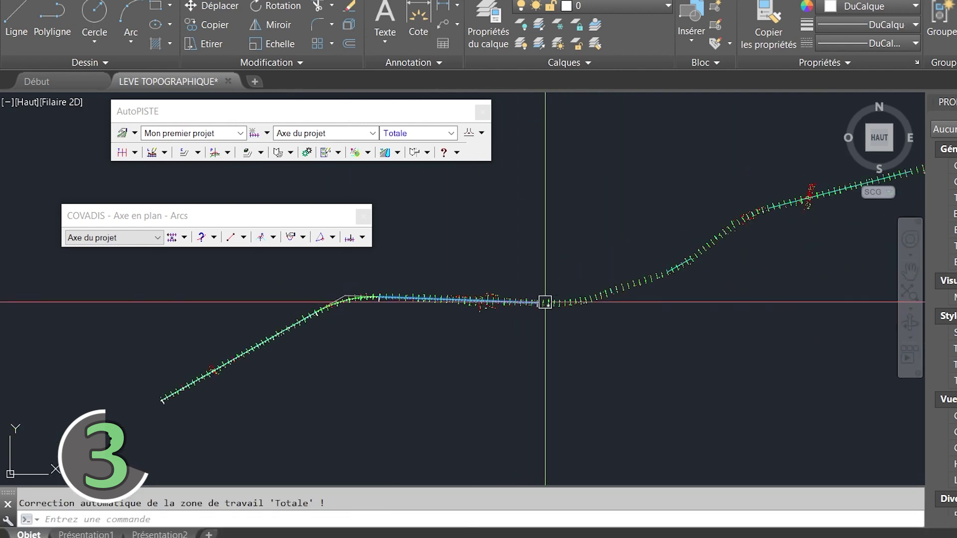
- Try to join the second and third axis lines with an arc tangent to both, picking its radius on screen
scroll(533, 304, "up", 8)
key("Return")
left_click(548, 277)
scroll(581, 339, "down", 6)
left_click(703, 356)
scroll(553, 399, "up", 8)
left_click(619, 291)
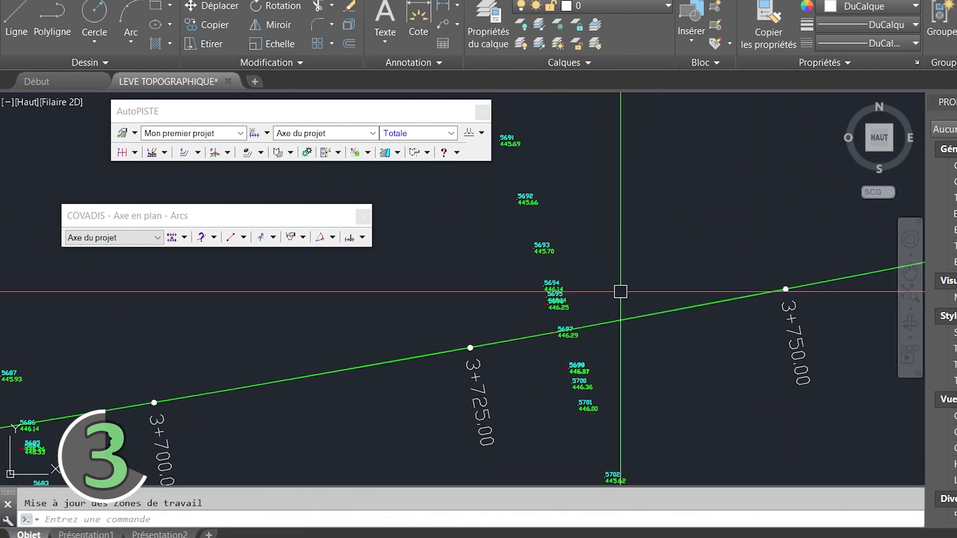
scroll(619, 291, "down", 9)
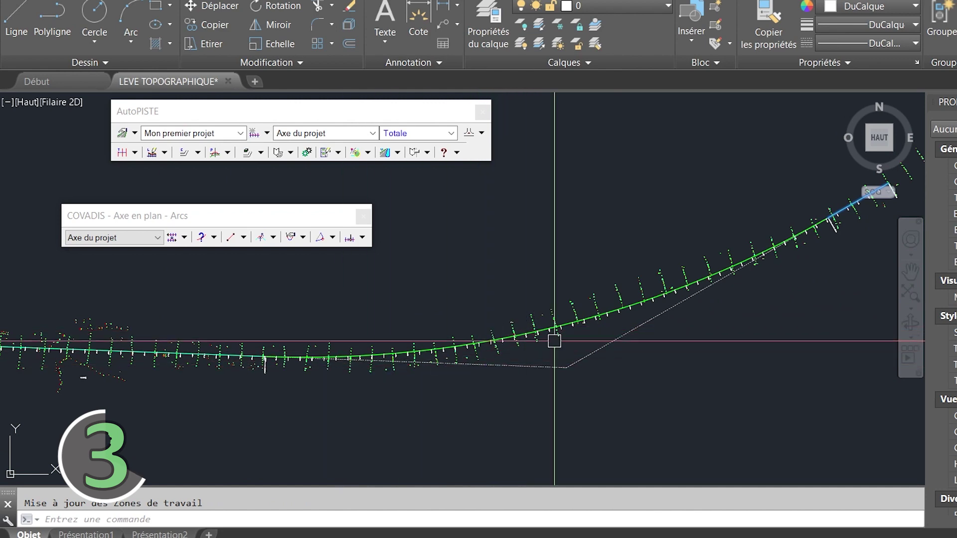
middle_click_drag(809, 288, 608, 308)
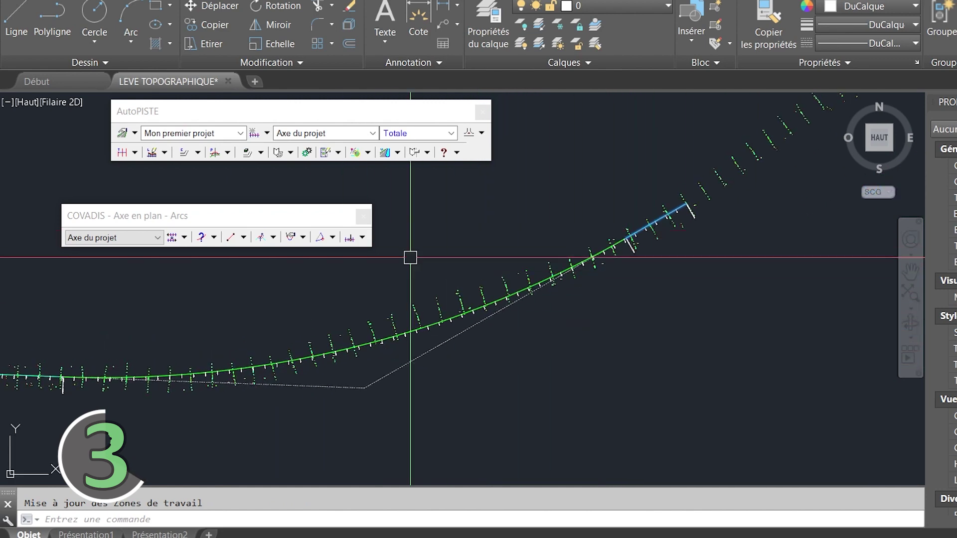
- Delete the arc between the second and third lines from the axis
left_click(213, 237)
left_click(258, 285)
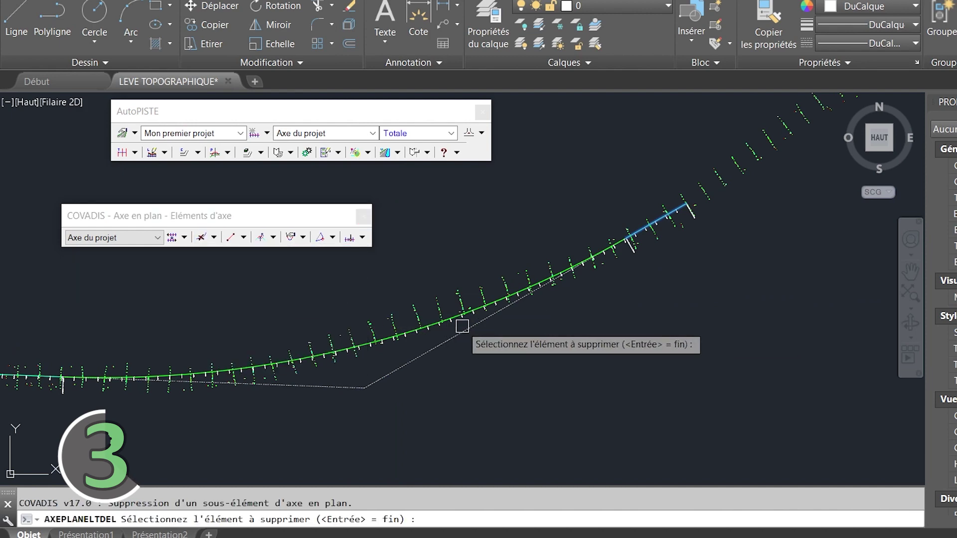
scroll(424, 319, "up", 4)
left_click(548, 351)
left_click(550, 355)
scroll(546, 305, "down", 4)
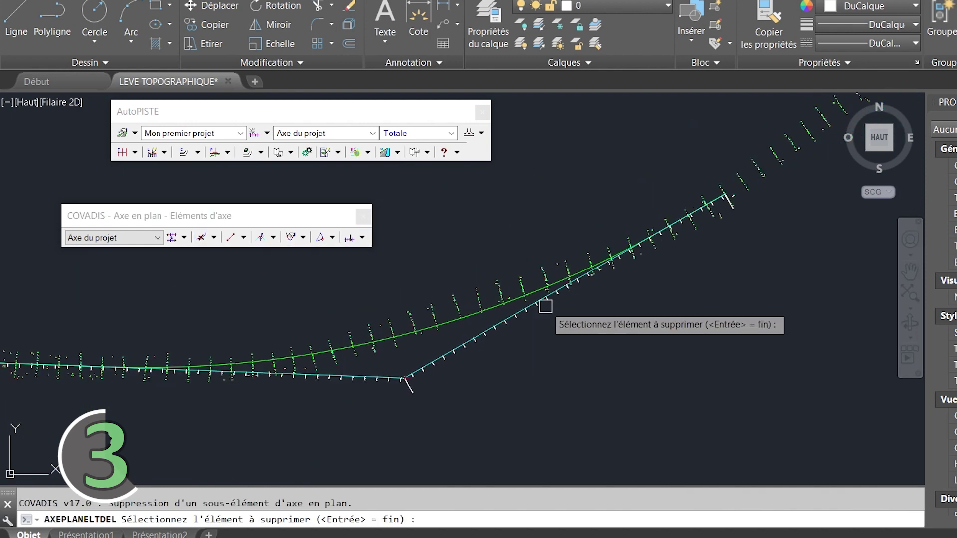
key("Return")
scroll(617, 260, "up", 3)
scroll(617, 260, "down", 3)
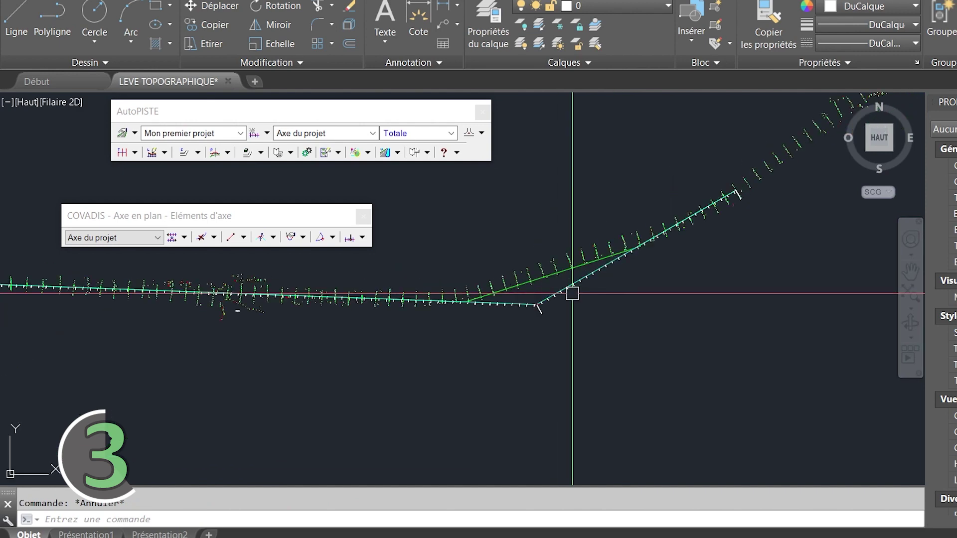
scroll(551, 290, "up", 1)
key("Escape")
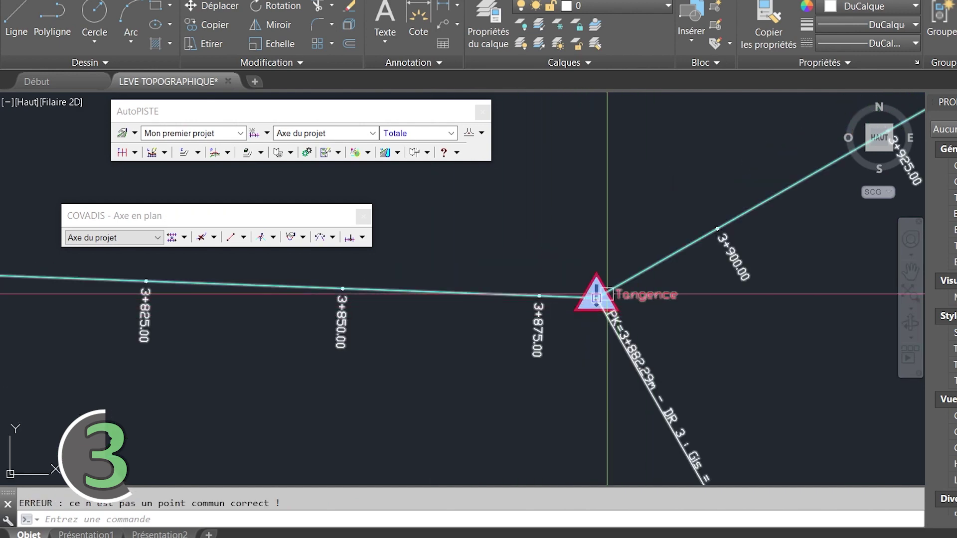
scroll(647, 305, "down", 5)
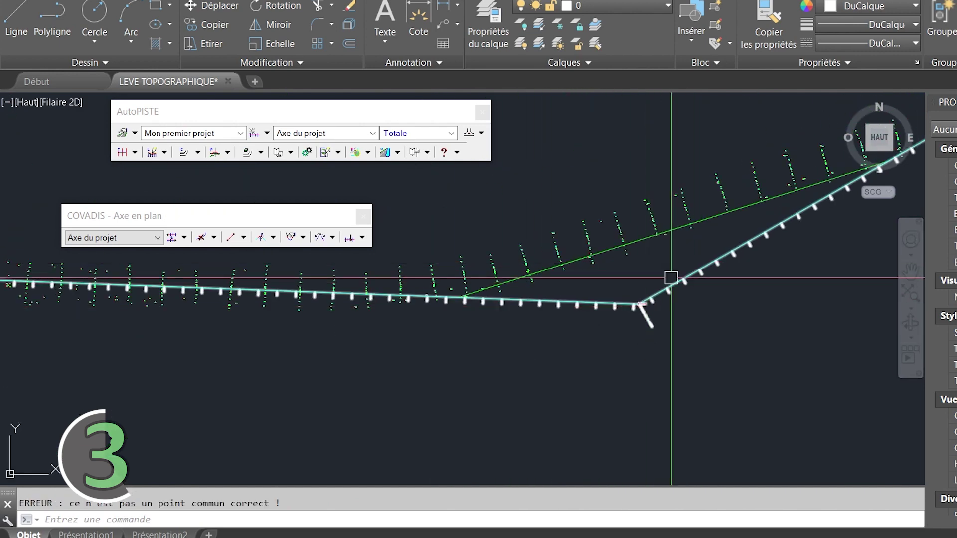
scroll(689, 274, "down", 4)
scroll(663, 284, "up", 3)
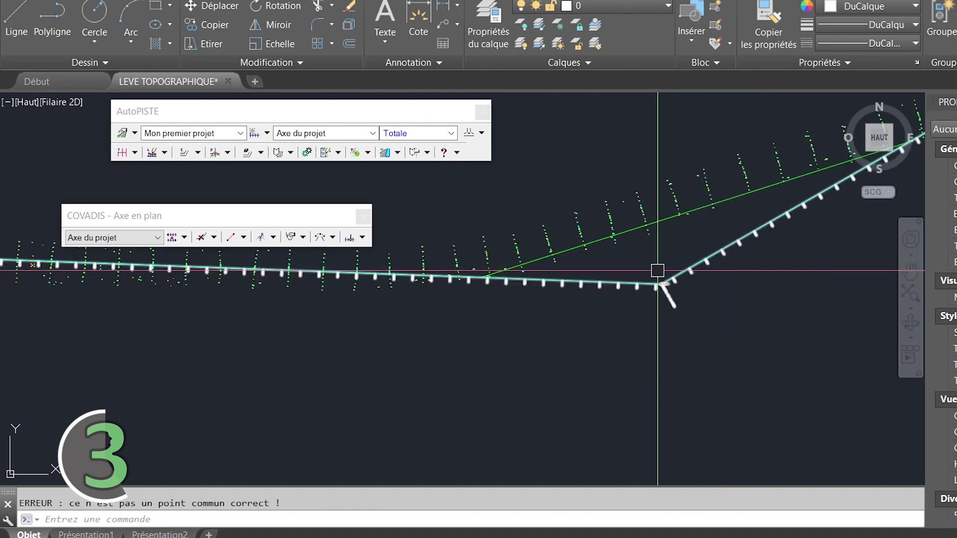
- Separate the second and third axis lines at their common point with a spacing of 10 m
left_click(332, 237)
left_click(342, 298)
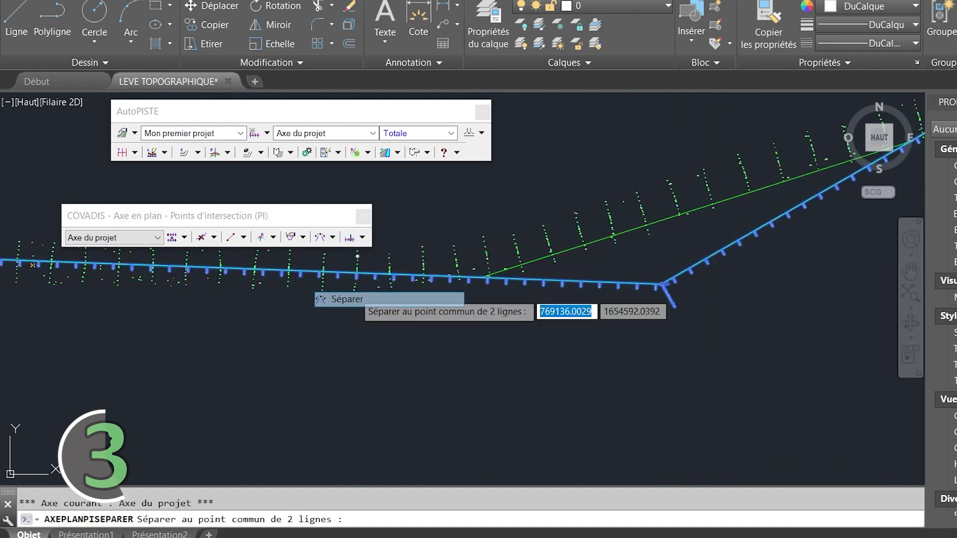
scroll(688, 276, "up", 4)
scroll(685, 270, "up", 3)
left_click(684, 269)
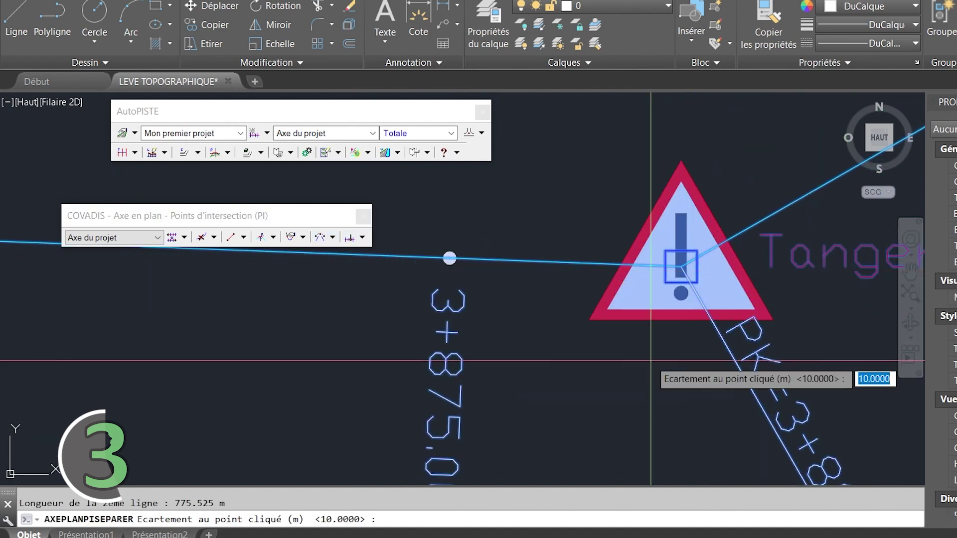
key("Return")
scroll(678, 299, "down", 8)
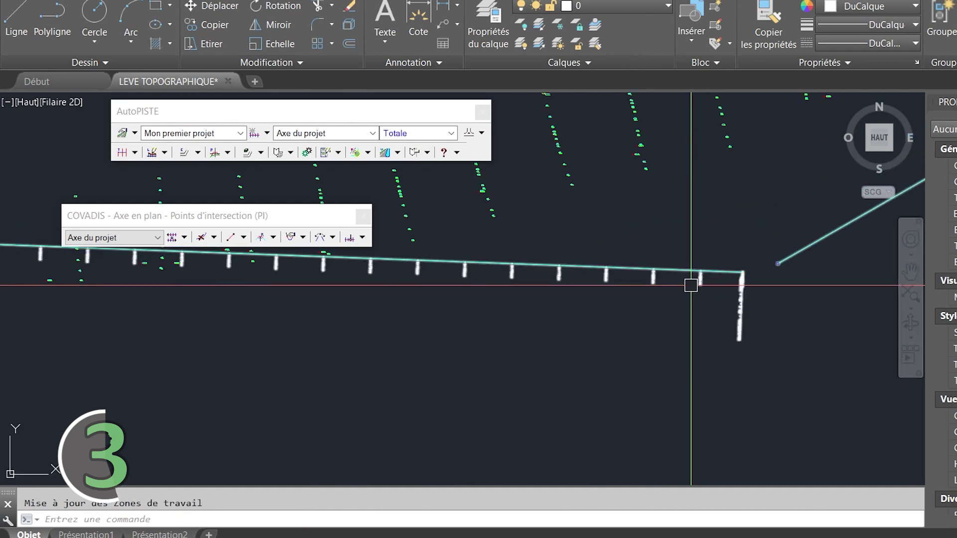
- Stretch the end of the second axis line back to survey point 5617
left_click(647, 296)
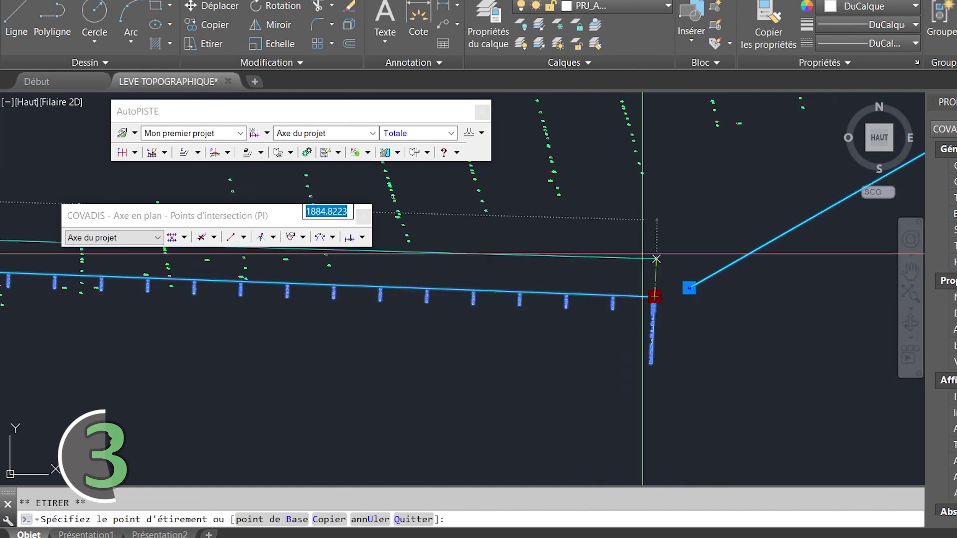
scroll(687, 299, "down", 3)
scroll(686, 309, "up", 8)
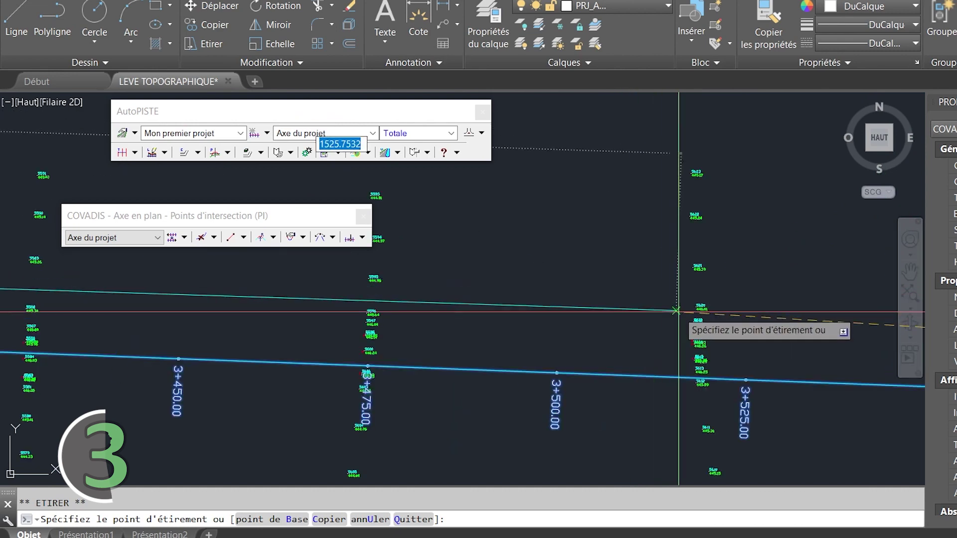
key("Escape")
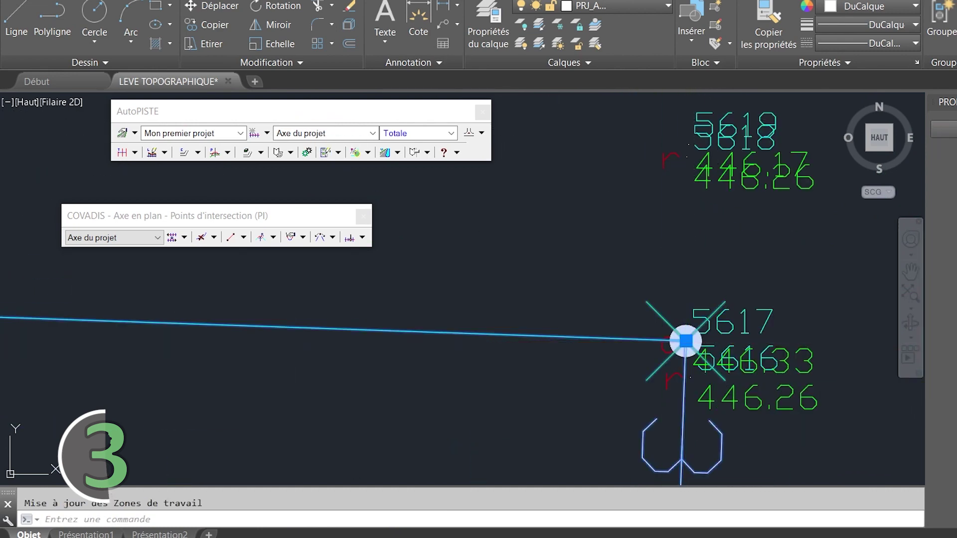
key("Escape")
- Stretch the start of the third axis line to survey point 5734 in the bend
scroll(682, 349, "down", 8)
scroll(681, 312, "down", 2)
left_click(703, 313)
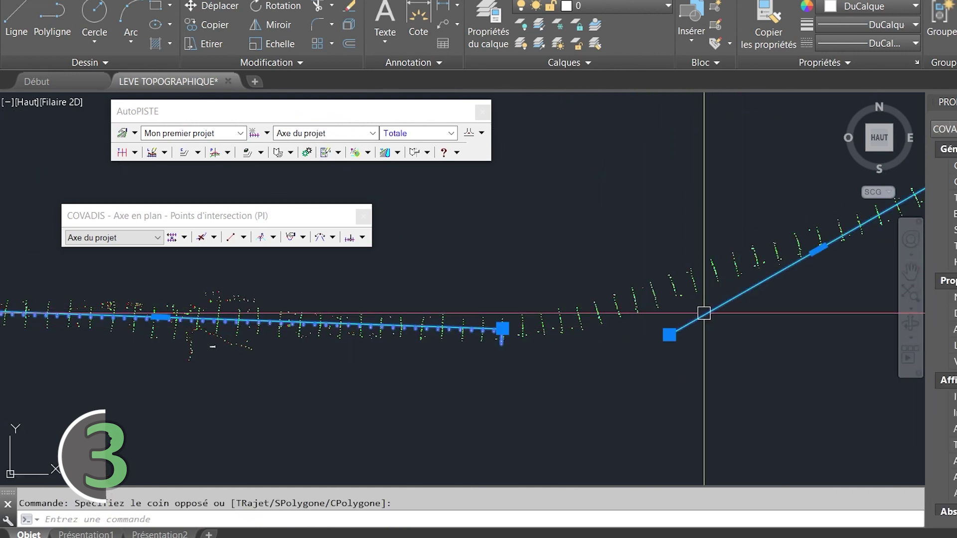
left_click(669, 335)
scroll(697, 298, "up", 8)
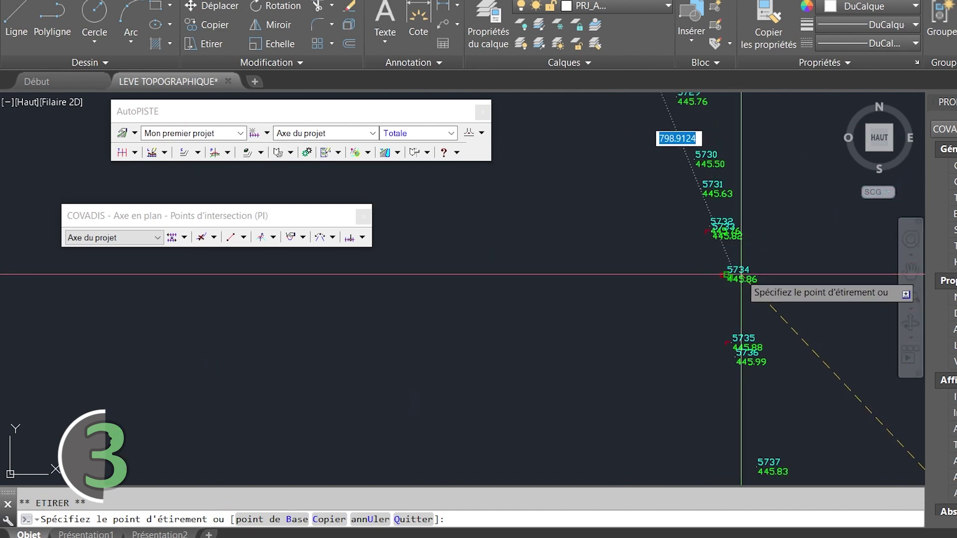
left_click(718, 265)
scroll(781, 252, "down", 6)
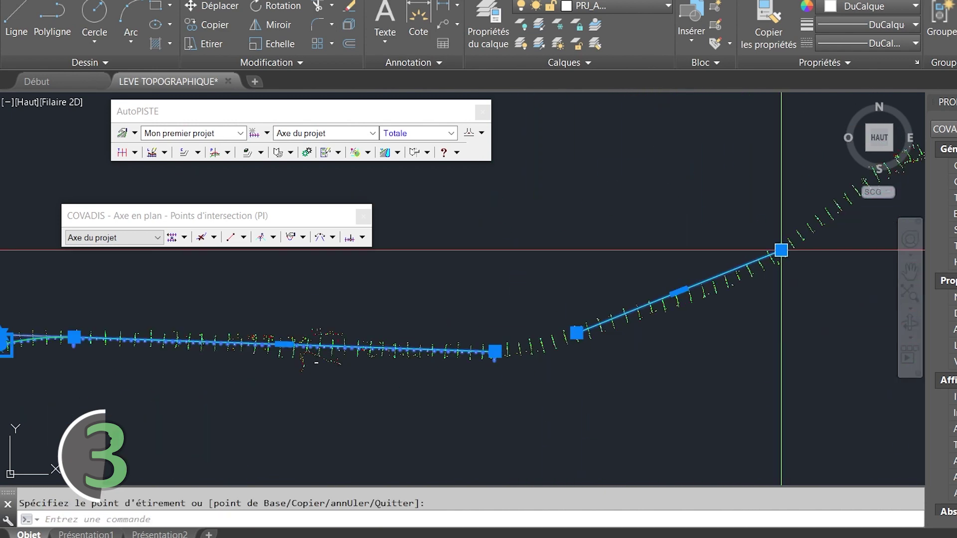
- Stretch the end of the third axis line onto the surveyed road before the next bend
left_click(779, 249)
scroll(648, 314, "up", 3)
scroll(754, 267, "up", 5)
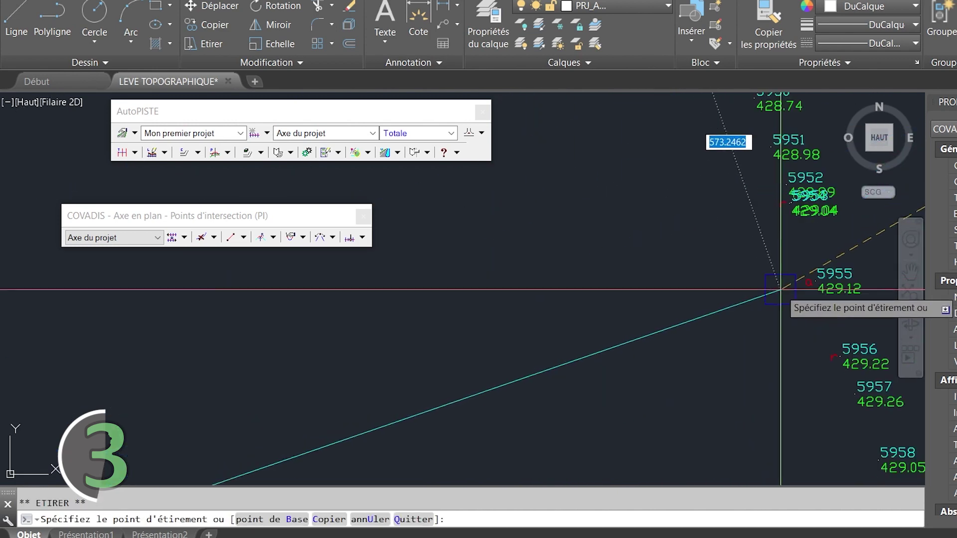
key("Escape")
scroll(746, 280, "down", 6)
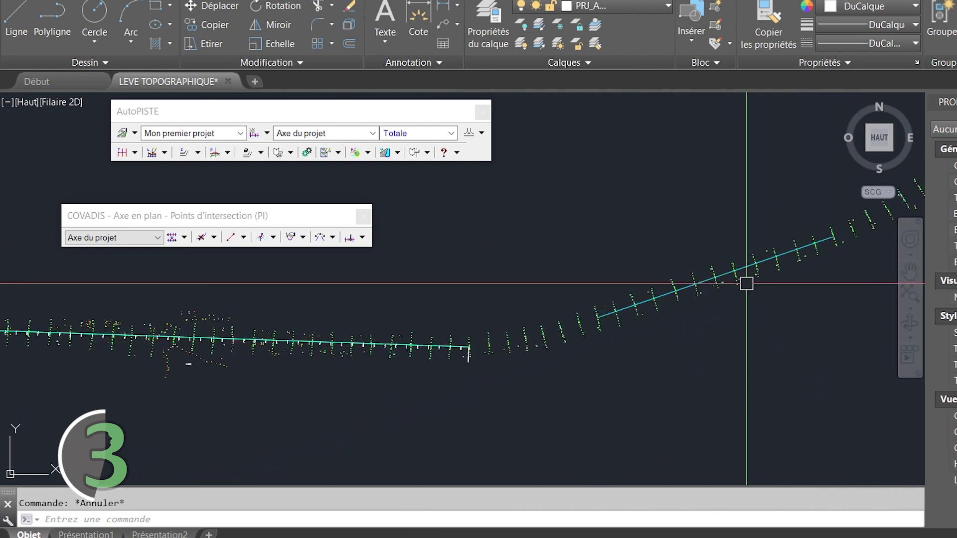
- Draw an arc tangent to the second and third axis lines, setting its radius at a surveyed road point in the bend
left_click(291, 237)
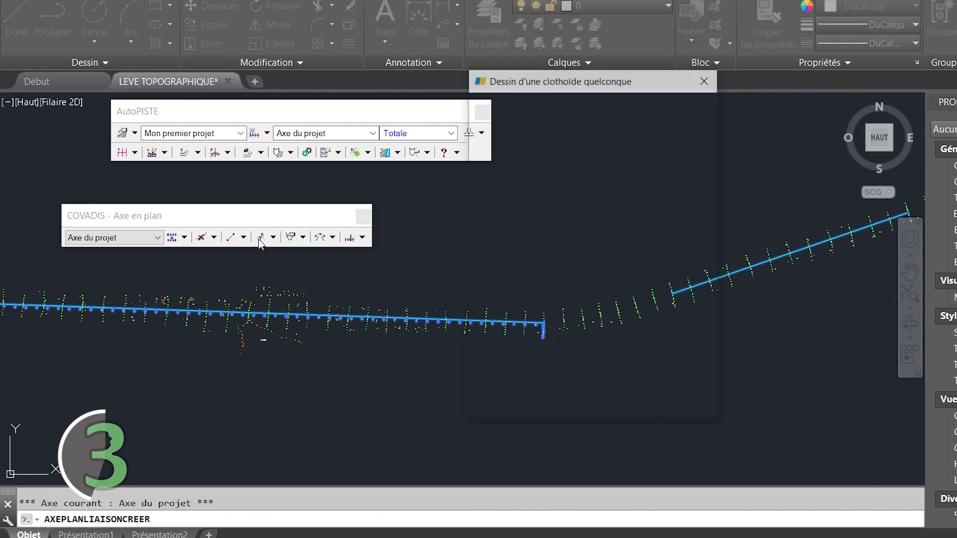
left_click(261, 237)
scroll(464, 303, "up", 5)
left_click(464, 304)
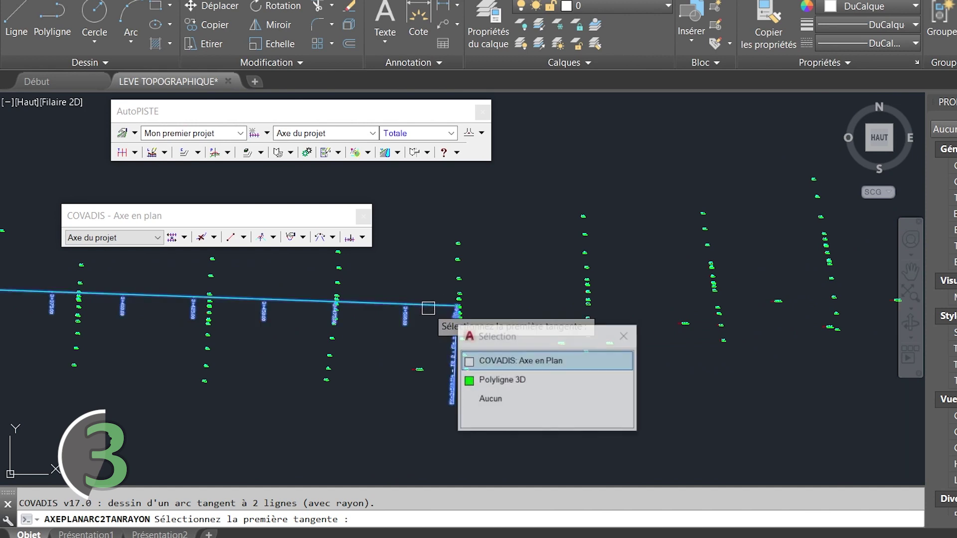
left_click(503, 359)
scroll(592, 378, "up", 8)
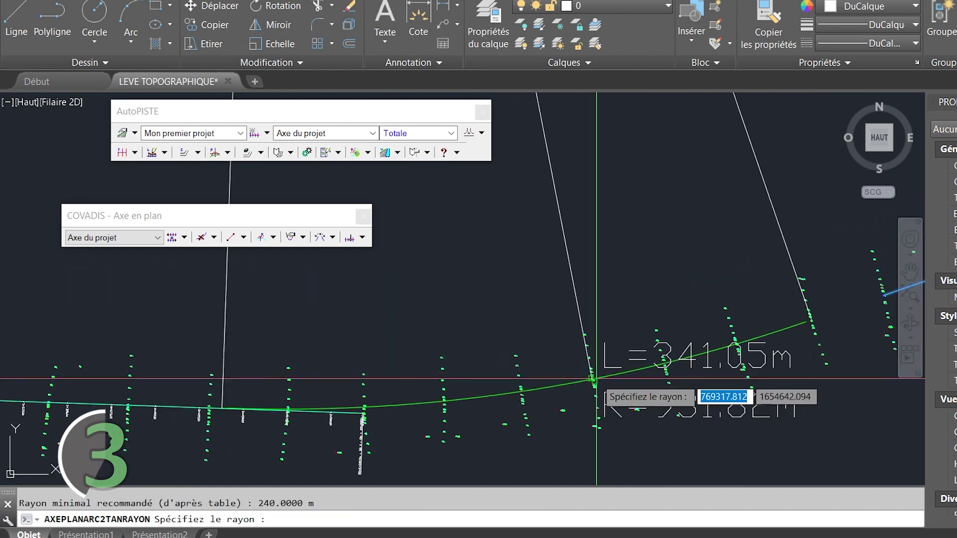
left_click(547, 371)
scroll(643, 315, "down", 5)
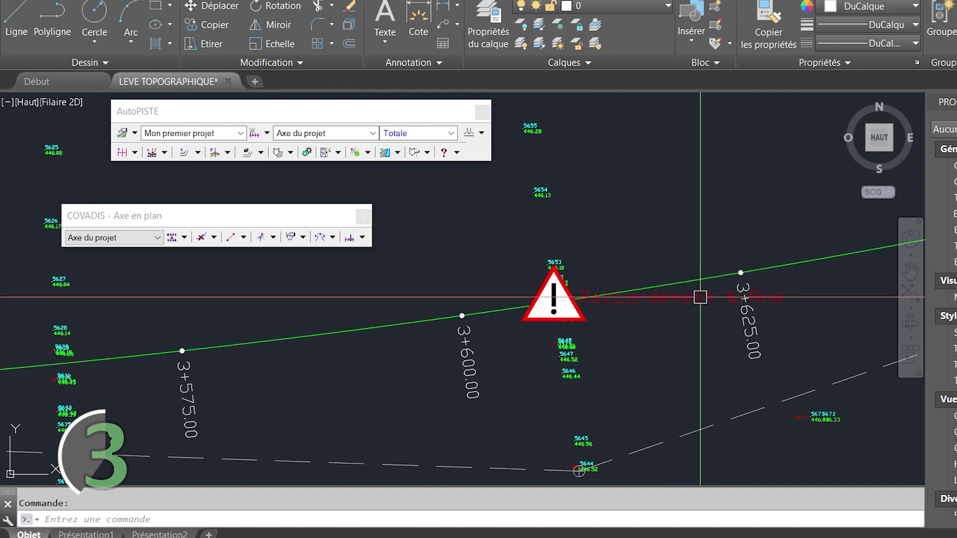
- Remove the plain tangent arc joining the second and third lines from the axis
scroll(700, 296, "down", 8)
scroll(550, 310, "up", 4)
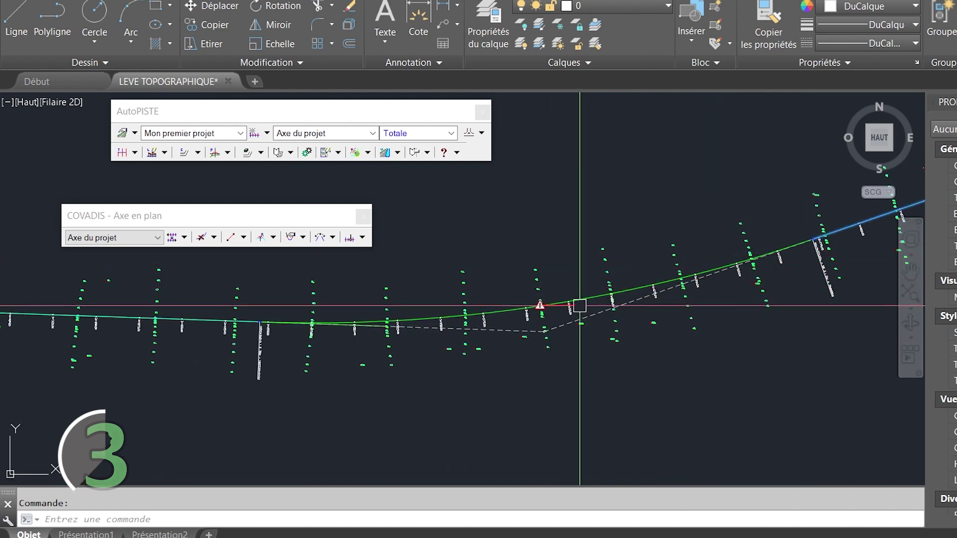
scroll(475, 323, "up", 4)
left_click(555, 294)
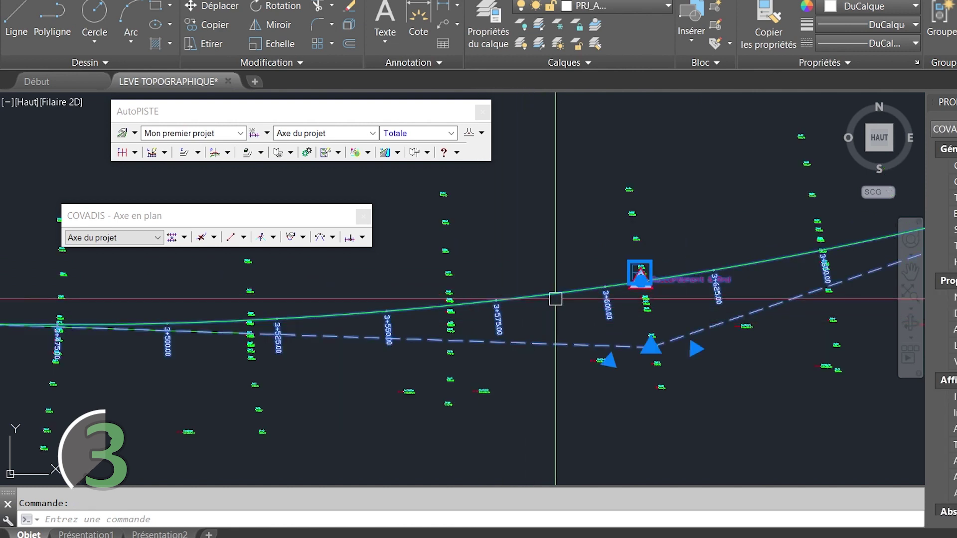
scroll(553, 302, "down", 3)
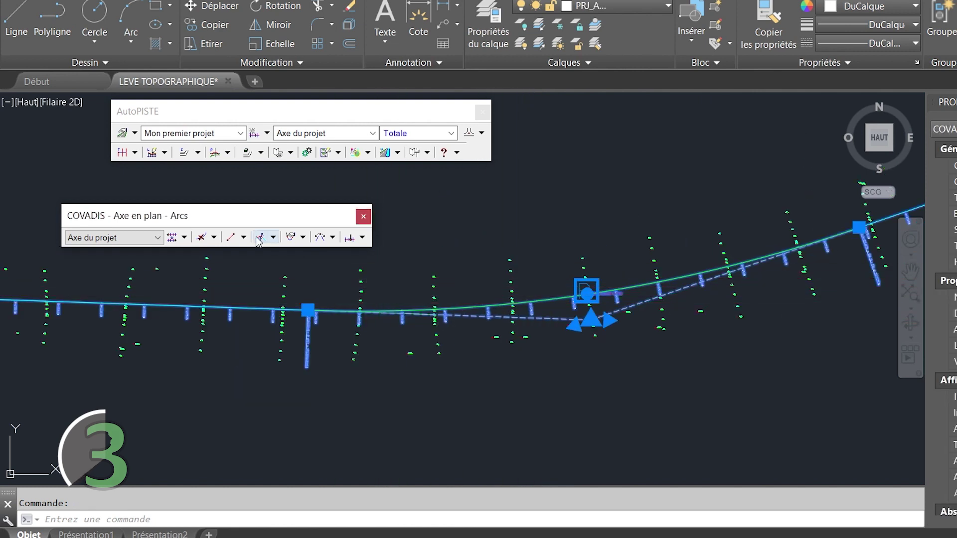
left_click(201, 240)
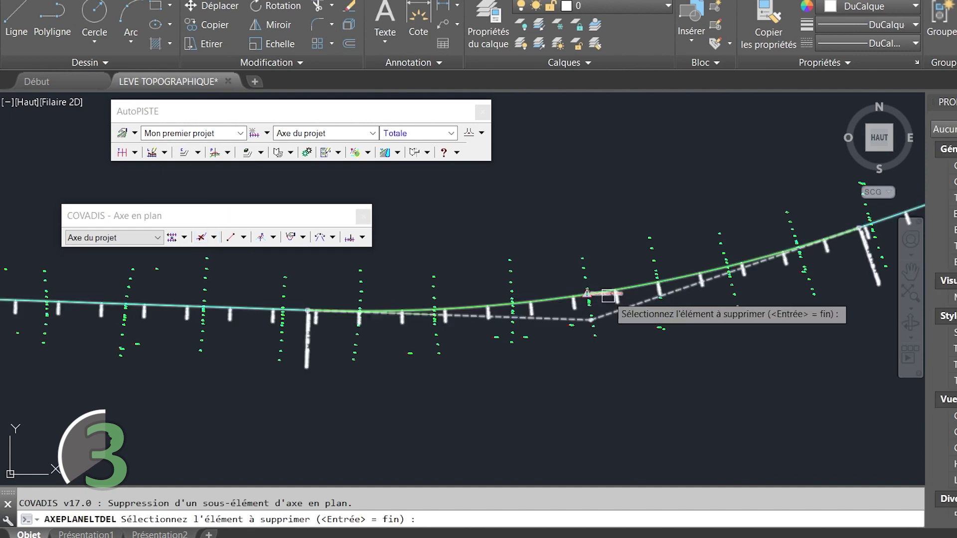
key("Return")
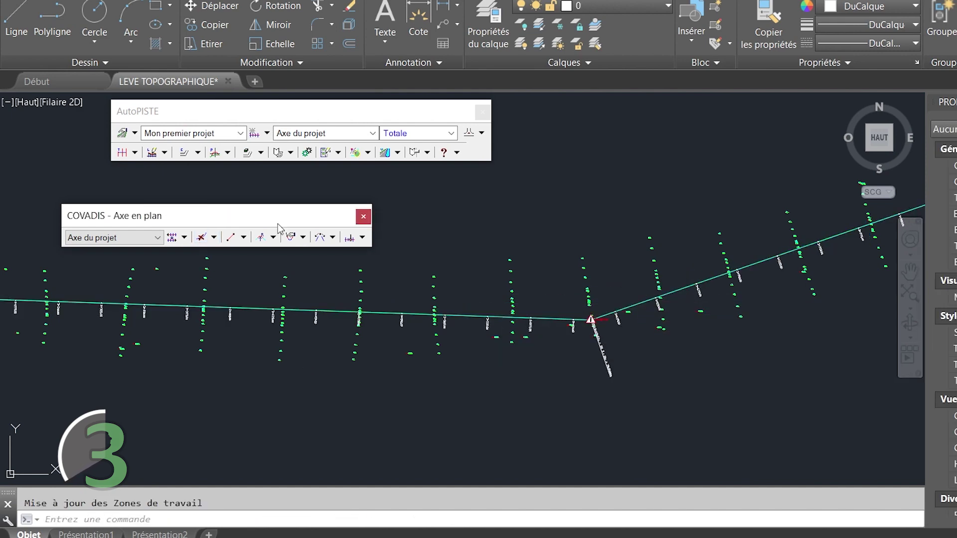
- Connect the second and third axis lines with the 2 tangentes => (Liaison-)Arc(-Liaison) command, passing through survey point 5650
left_click(293, 238)
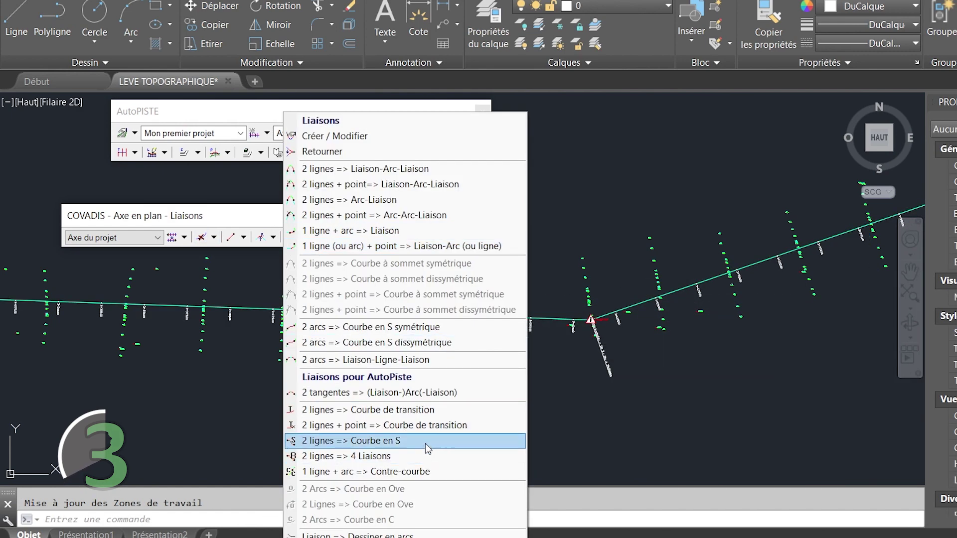
left_click(432, 393)
scroll(551, 322, "up", 4)
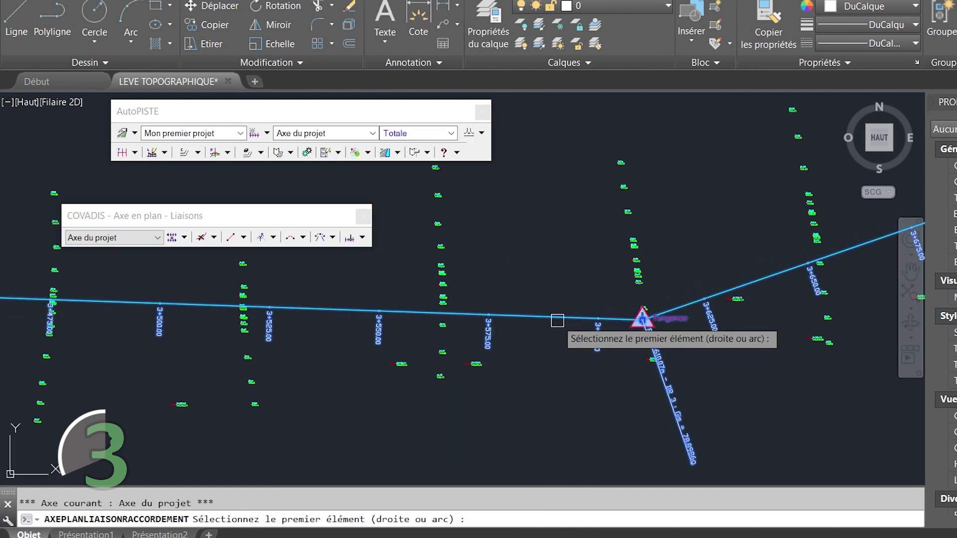
left_click(559, 319)
left_click(732, 289)
left_click(824, 343)
scroll(642, 285, "up", 10)
scroll(784, 285, "up", 2)
left_click(784, 286)
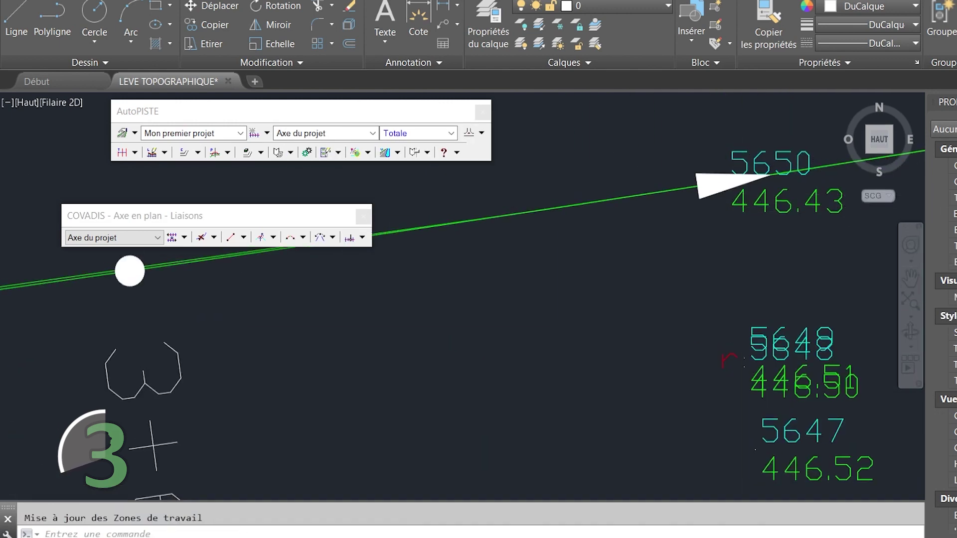
scroll(695, 312, "down", 15)
scroll(733, 327, "up", 6)
scroll(732, 327, "down", 2)
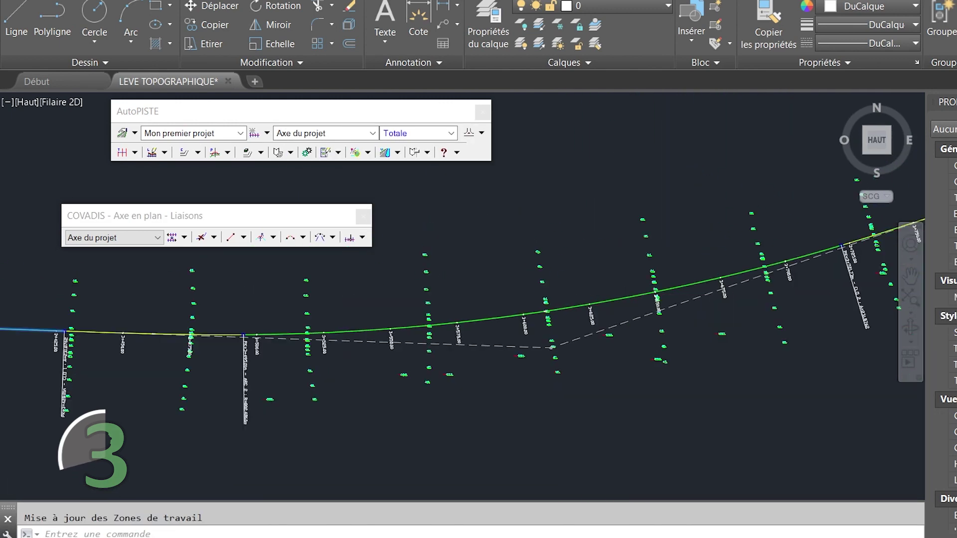
scroll(627, 294, "down", 8)
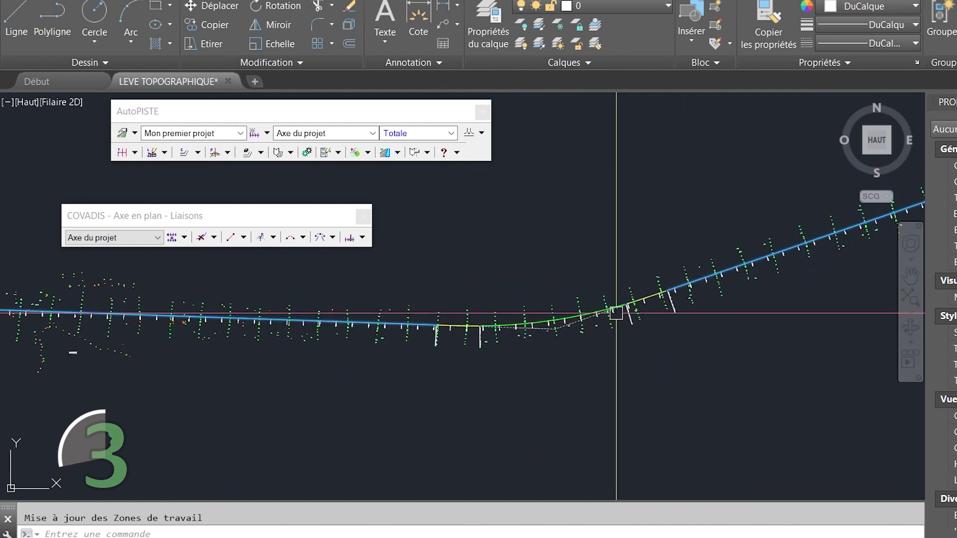
- Draw the fourth axis line between two surveyed road points along the straight stretch following the third line
middle_click_drag(817, 234, 553, 336)
scroll(666, 267, "up", 2)
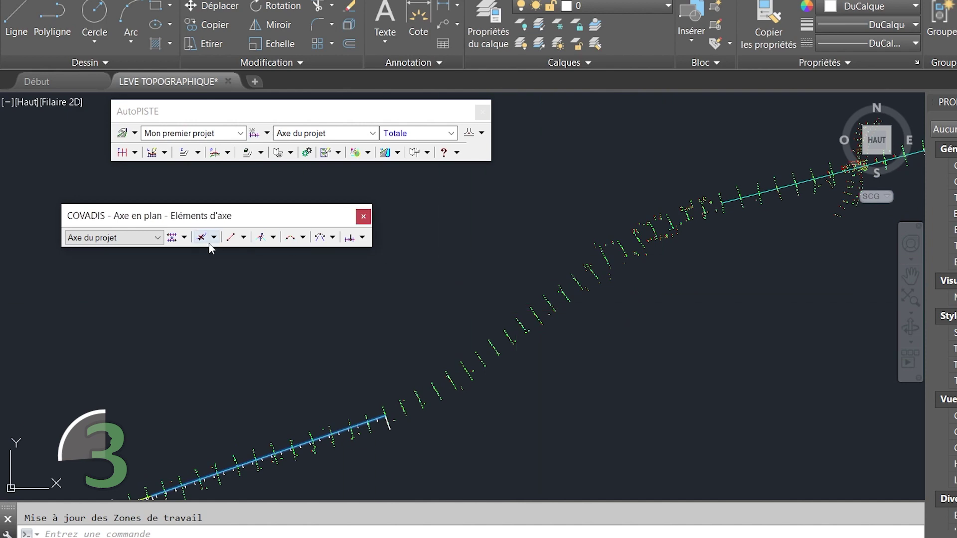
left_click(230, 237)
scroll(498, 391, "up", 6)
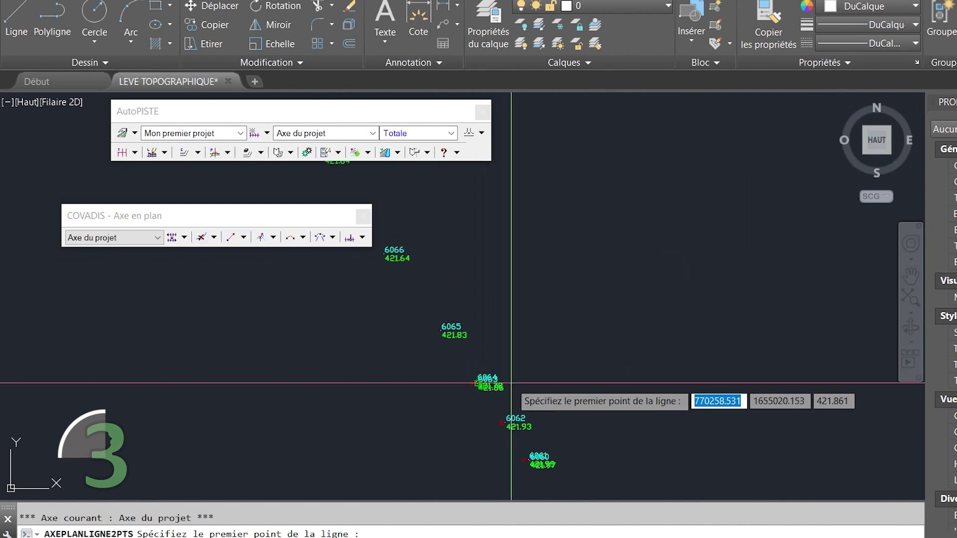
left_click(500, 480)
scroll(698, 202, "down", 5)
scroll(603, 214, "up", 4)
left_click(603, 214)
scroll(588, 335, "down", 4)
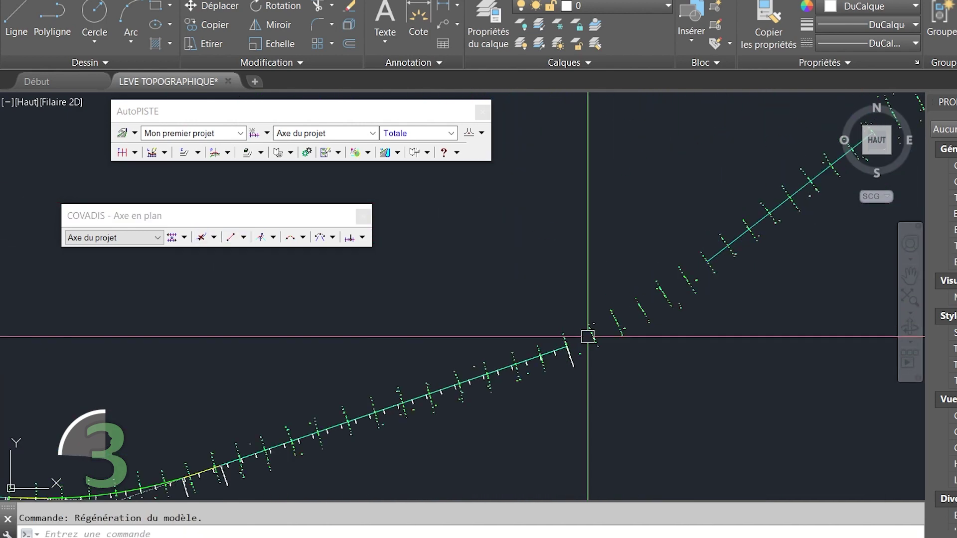
scroll(603, 269, "down", 3)
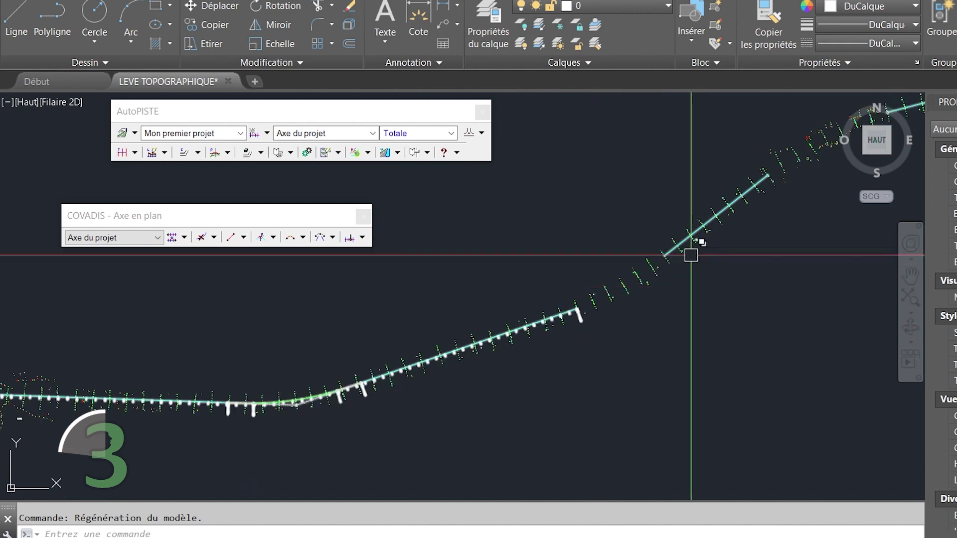
- Draw an arc tangent to the third and fourth axis lines, with its radius set at survey point 6006
scroll(558, 294, "up", 5)
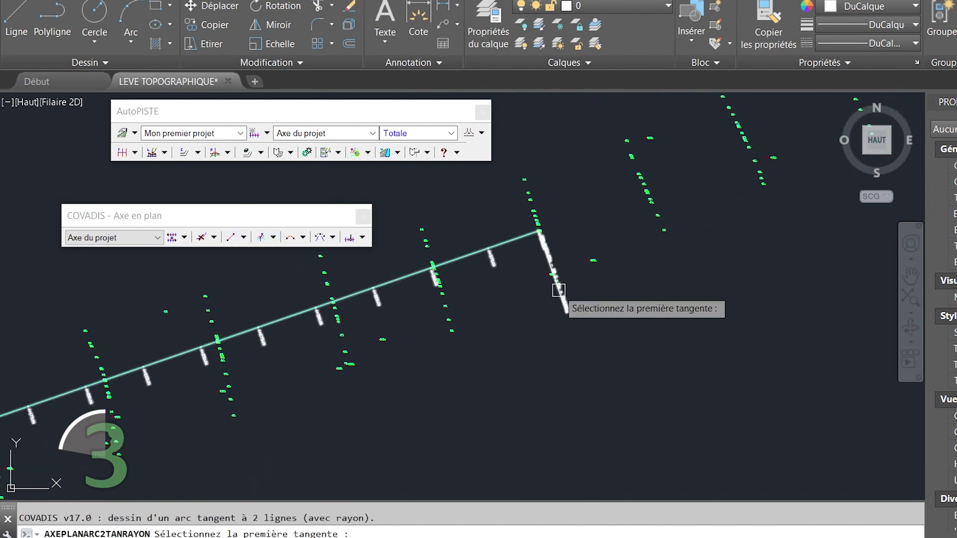
left_click(506, 238)
left_click(573, 293)
scroll(705, 207, "down", 4)
scroll(747, 177, "up", 3)
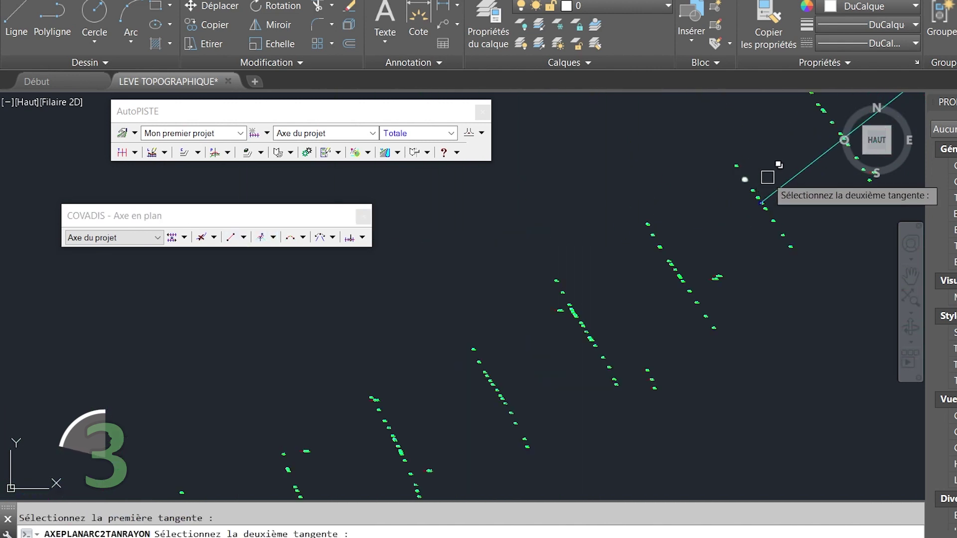
left_click(782, 186)
scroll(421, 335, "up", 4)
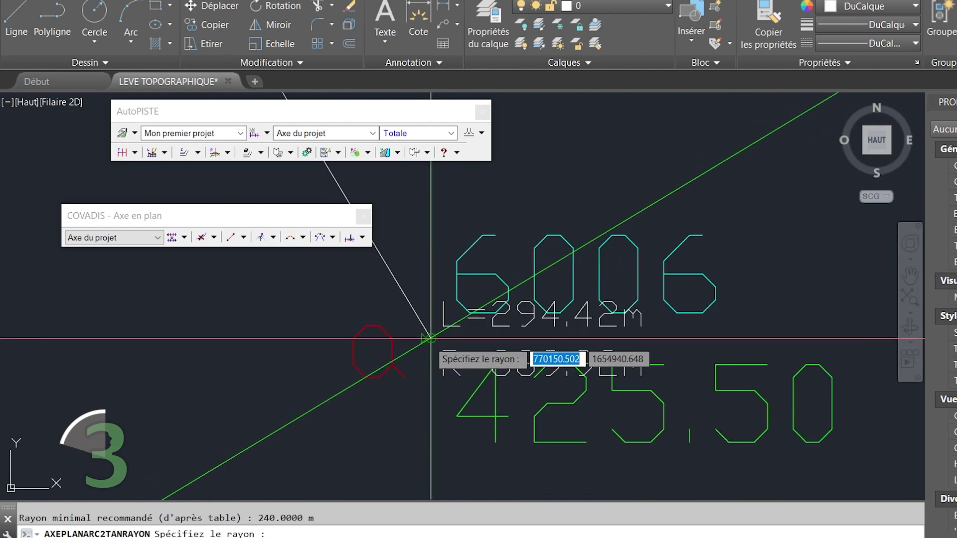
left_click(413, 343)
scroll(407, 367, "down", 5)
scroll(590, 284, "down", 6)
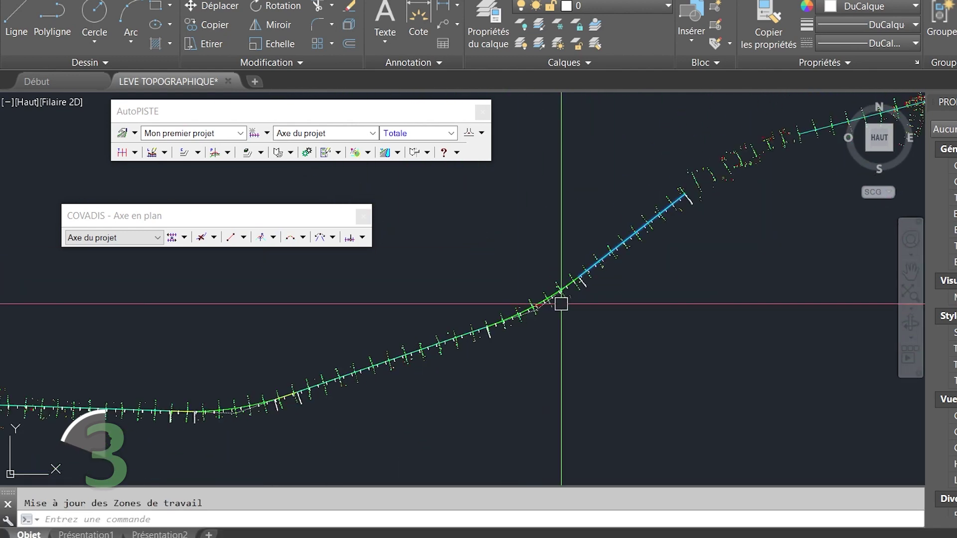
- Draw an arc tangent to the fourth axis line and the line that follows it
scroll(663, 232, "up", 5)
key("Return")
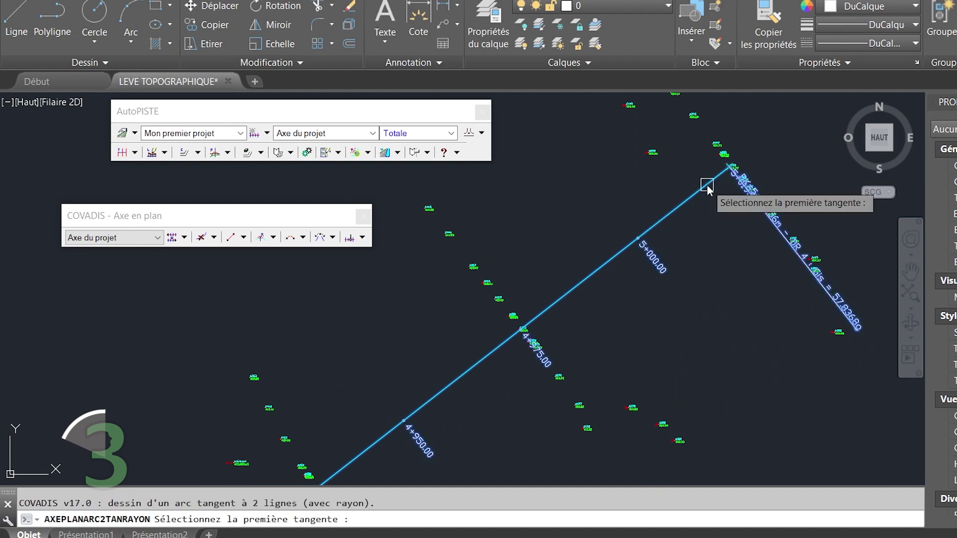
left_click(681, 194)
left_click(681, 194)
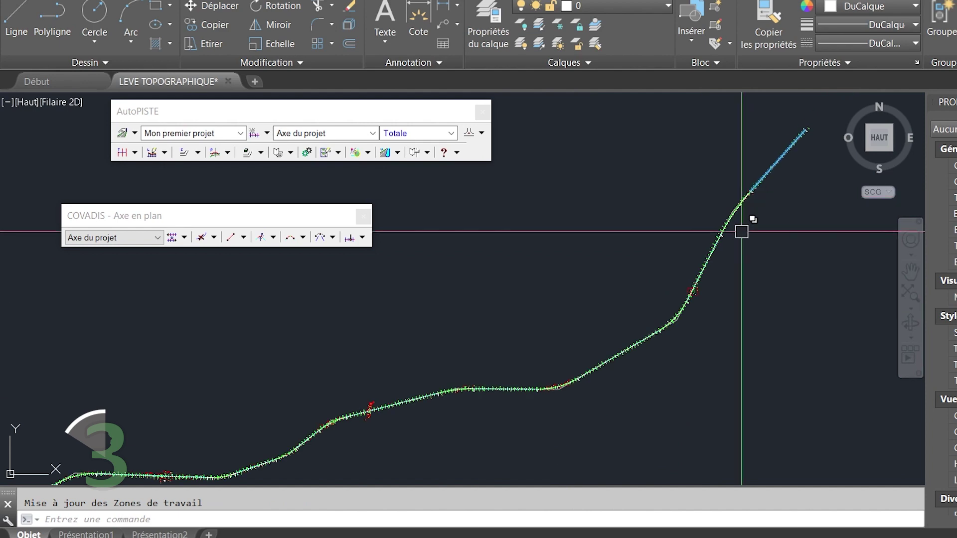
- Examine the complete plan axis from end to end against the surveyed road, including its first bend
scroll(681, 325, "down", 3)
scroll(694, 291, "up", 3)
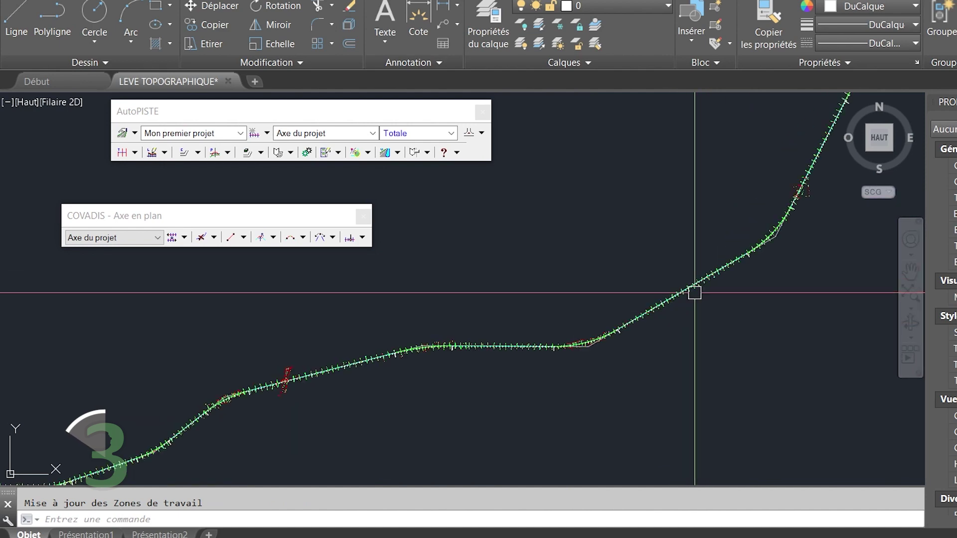
scroll(591, 336, "down", 1)
scroll(590, 336, "up", 3)
middle_click_drag(527, 342, 674, 271)
scroll(675, 271, "down", 3)
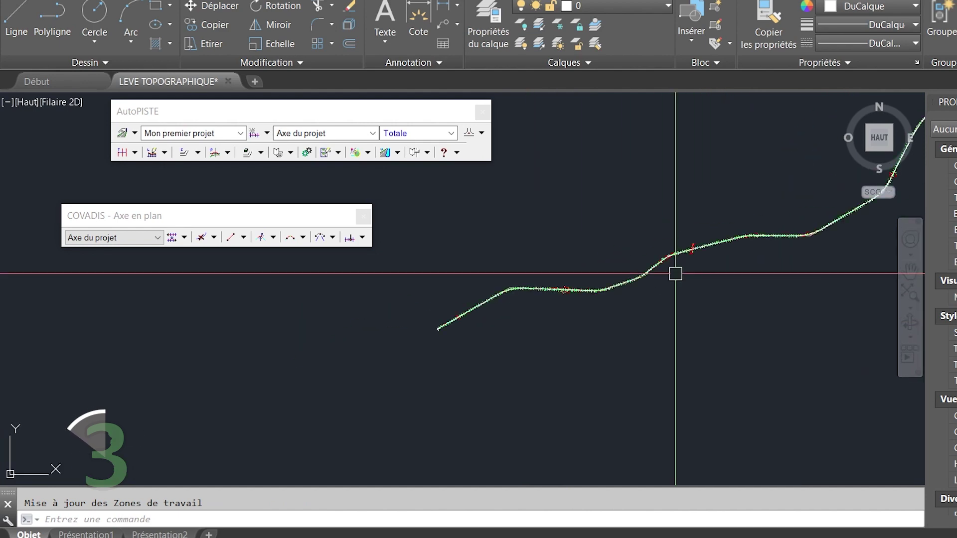
scroll(498, 289, "up", 6)
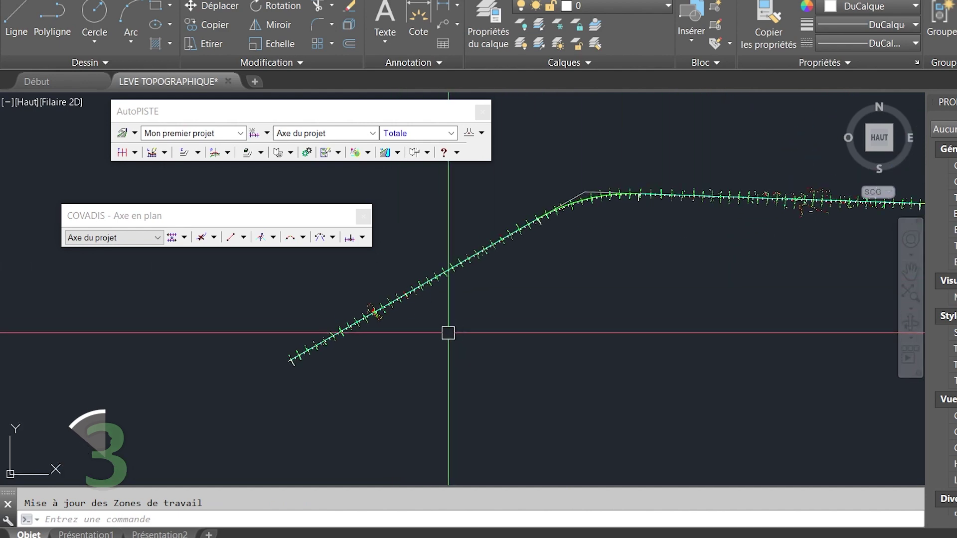
left_click(213, 238)
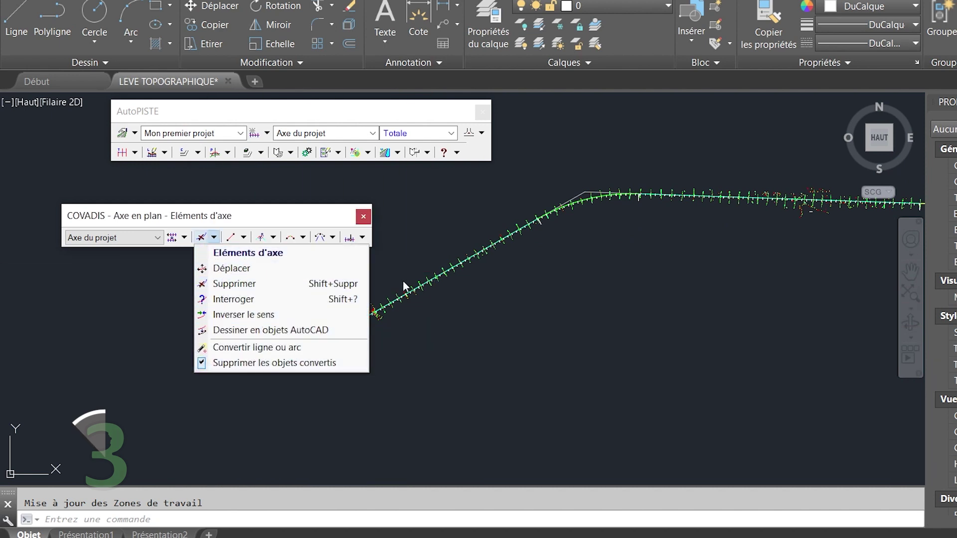
left_click(557, 222)
scroll(570, 199, "up", 5)
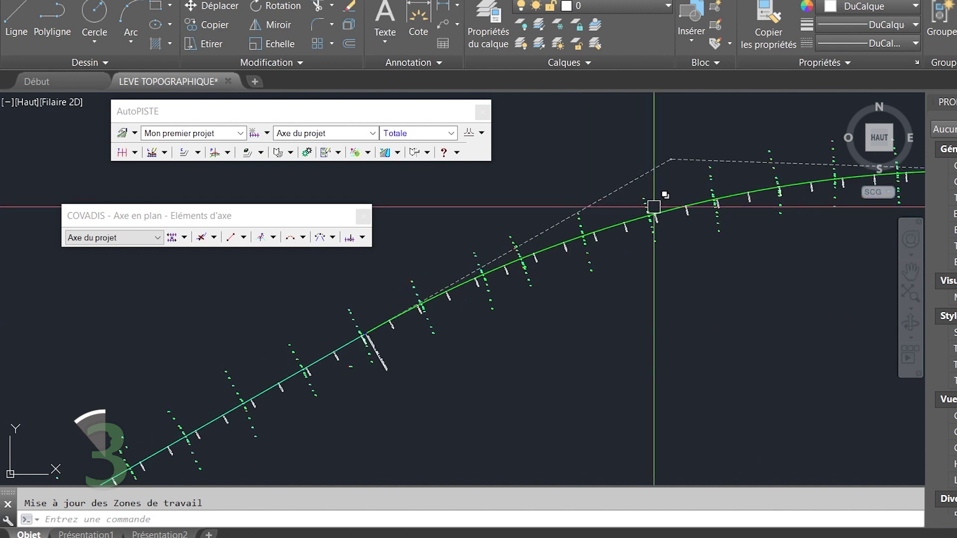
- Query the point information at two spots, one on each side of the project axis along its first straight
left_click(672, 207)
scroll(576, 259, "down", 4)
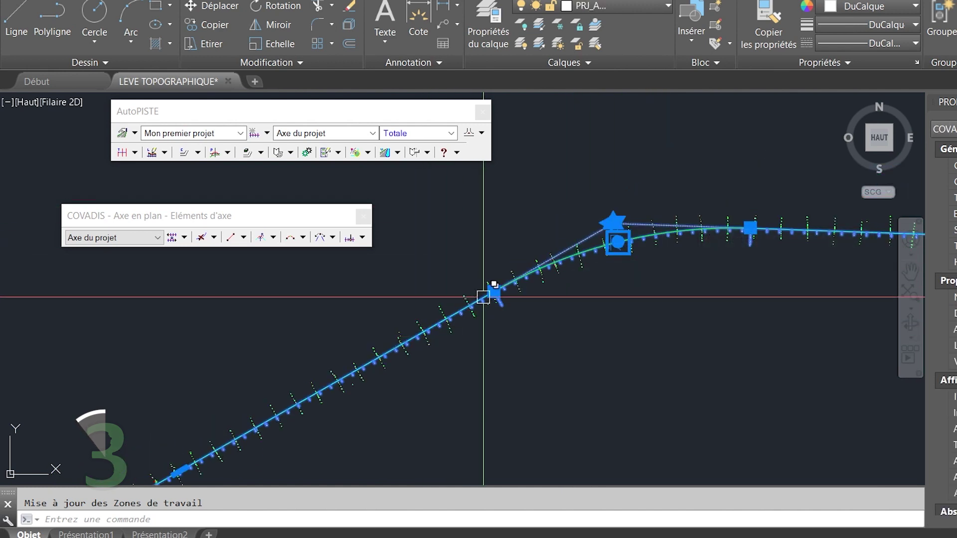
middle_click_drag(515, 274, 574, 243)
scroll(465, 296, "down", 5)
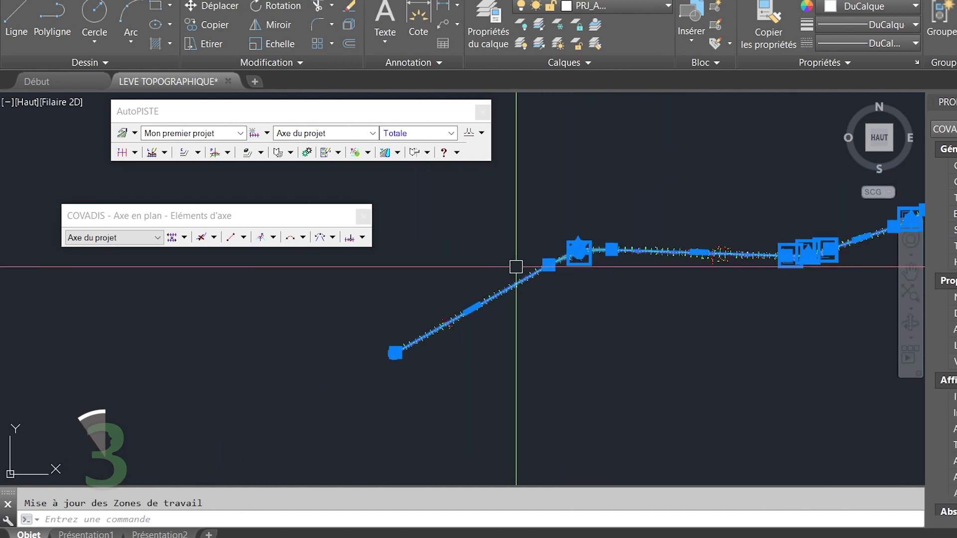
left_click(362, 238)
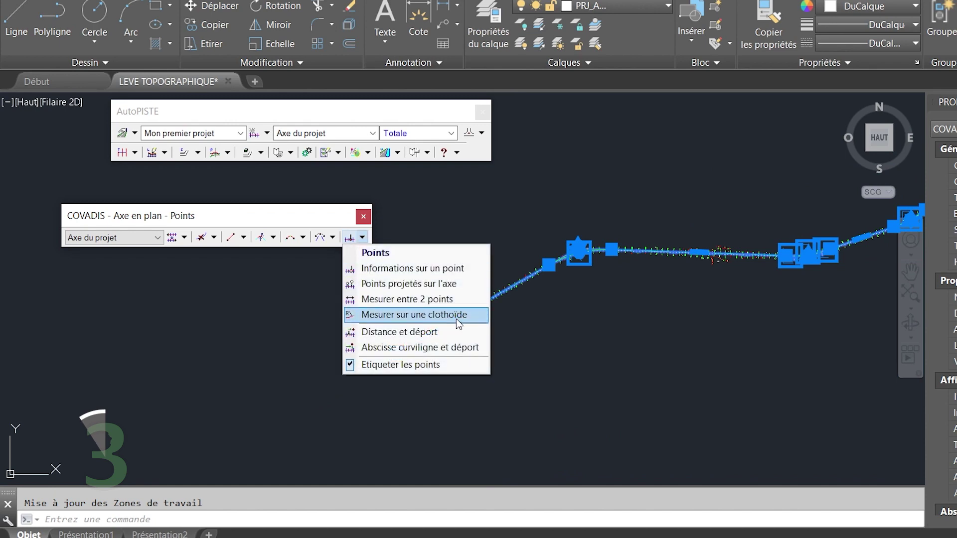
left_click(406, 269)
scroll(514, 305, "up", 3)
left_click(503, 314)
scroll(563, 240, "up", 3)
left_click(548, 227)
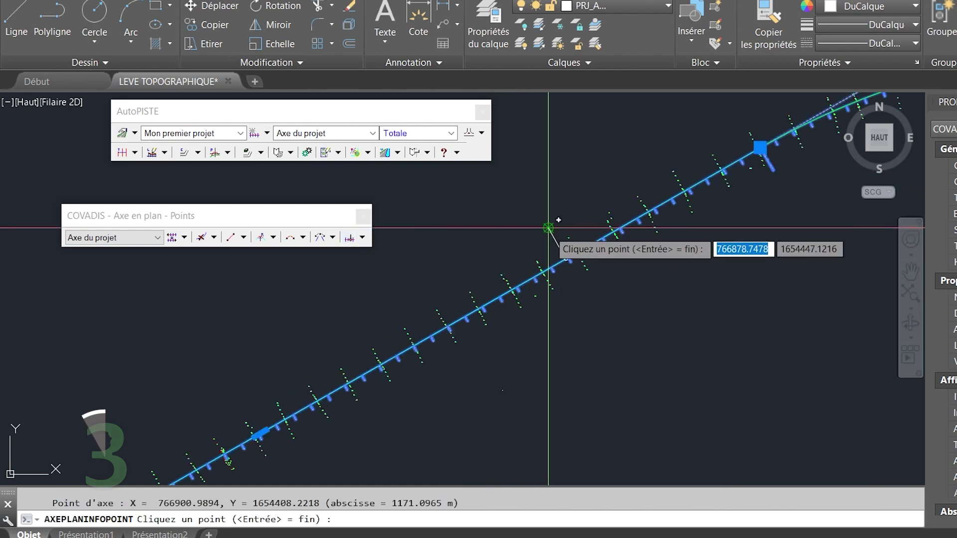
key("Return")
left_click(563, 315)
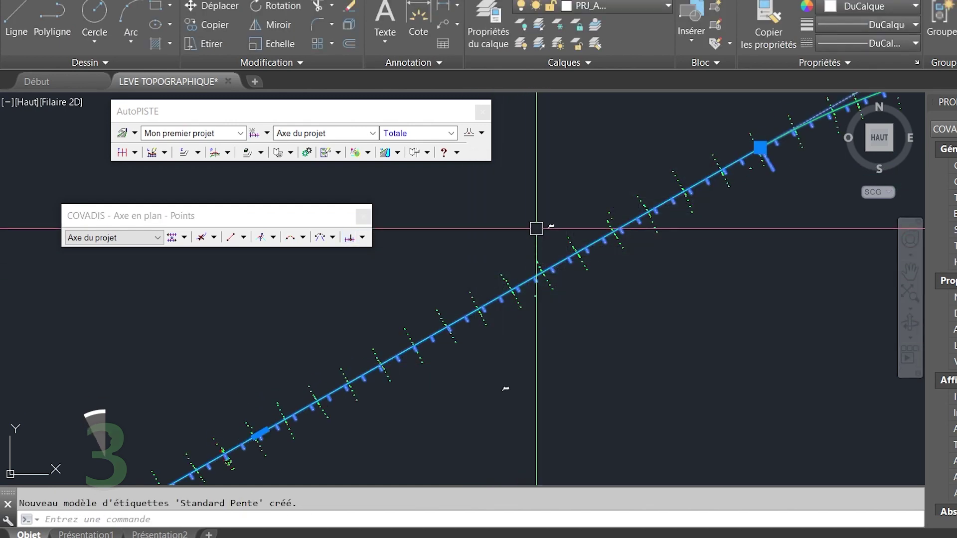
scroll(596, 250, "up", 5)
scroll(597, 237, "down", 4)
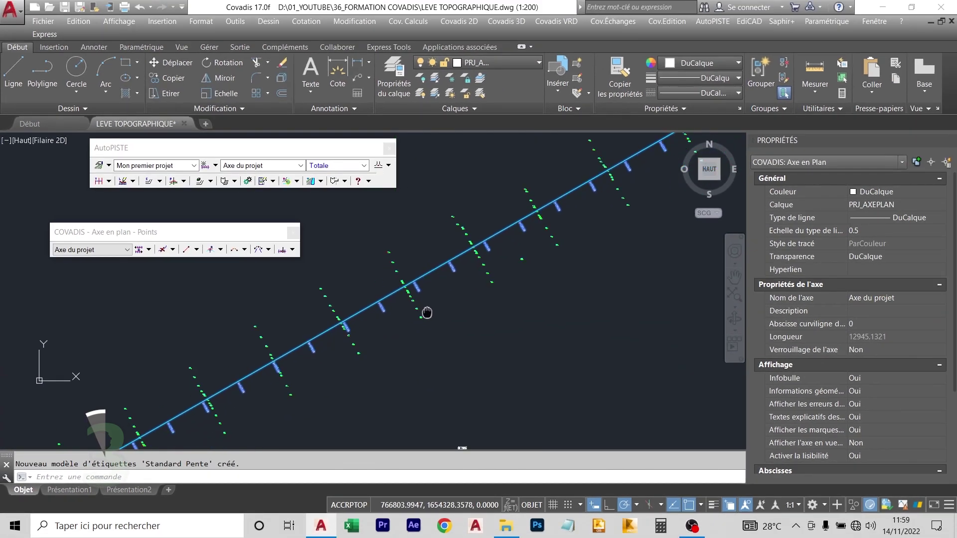
- Review the geometry table of the project axis, including each element's distances, bearing and radius, without changing it
left_click(215, 166)
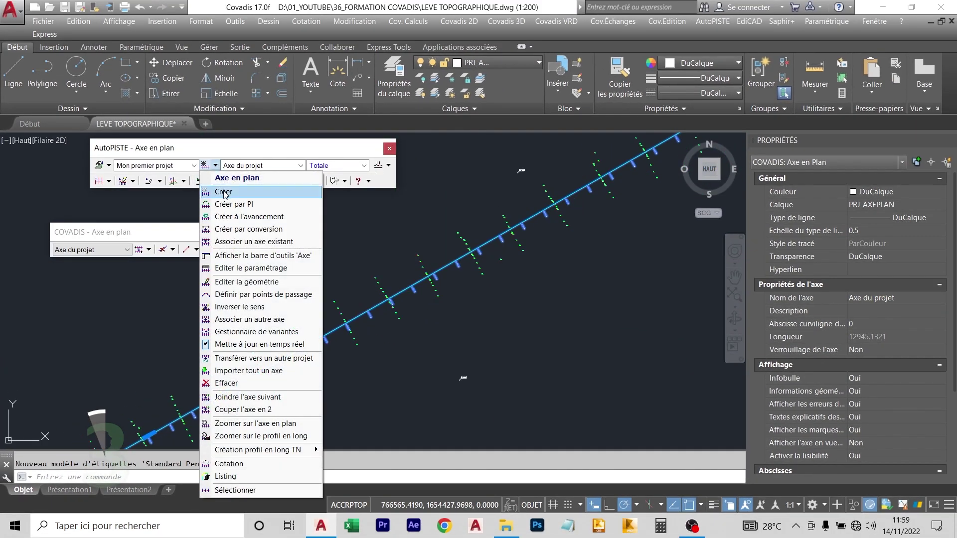
left_click(269, 323)
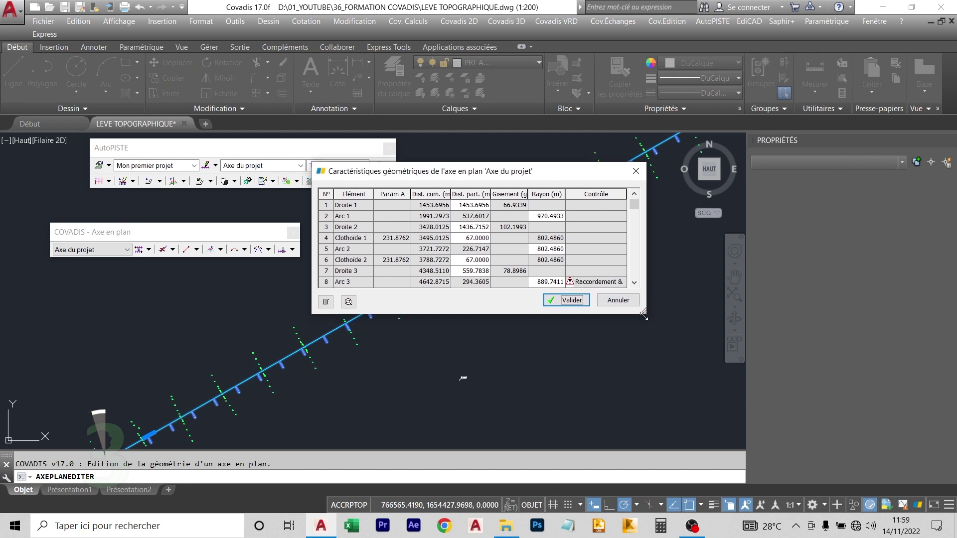
left_click_drag(644, 315, 658, 381)
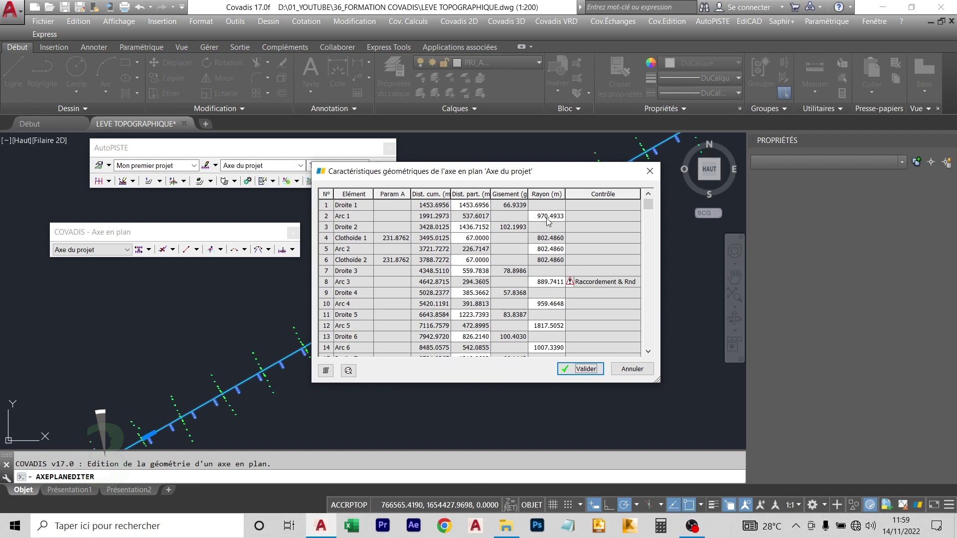
key("Escape")
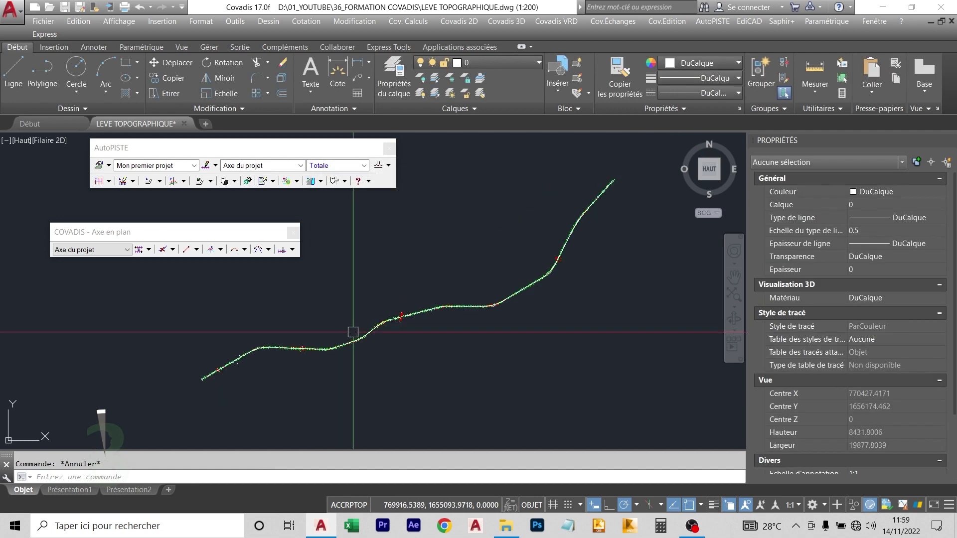
- Generate the plan axis listing in Excel and review its element parameters, lengths and contact point coordinates
scroll(337, 333, "down", 2)
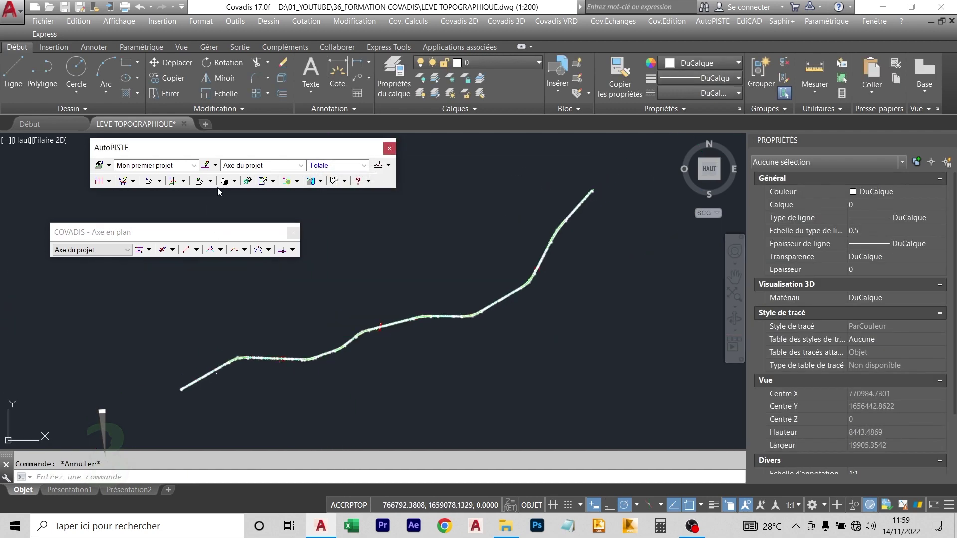
left_click(215, 165)
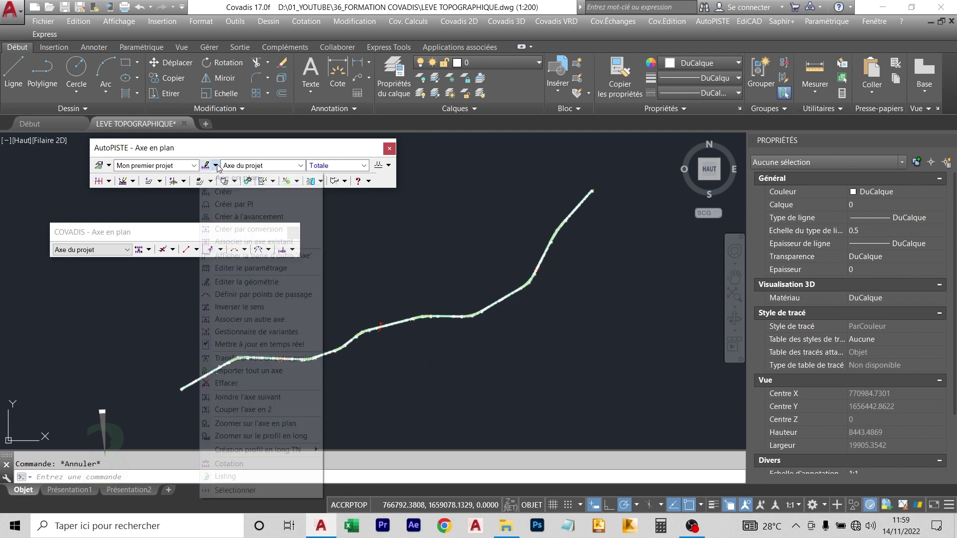
left_click(278, 475)
scroll(391, 298, "down", 2)
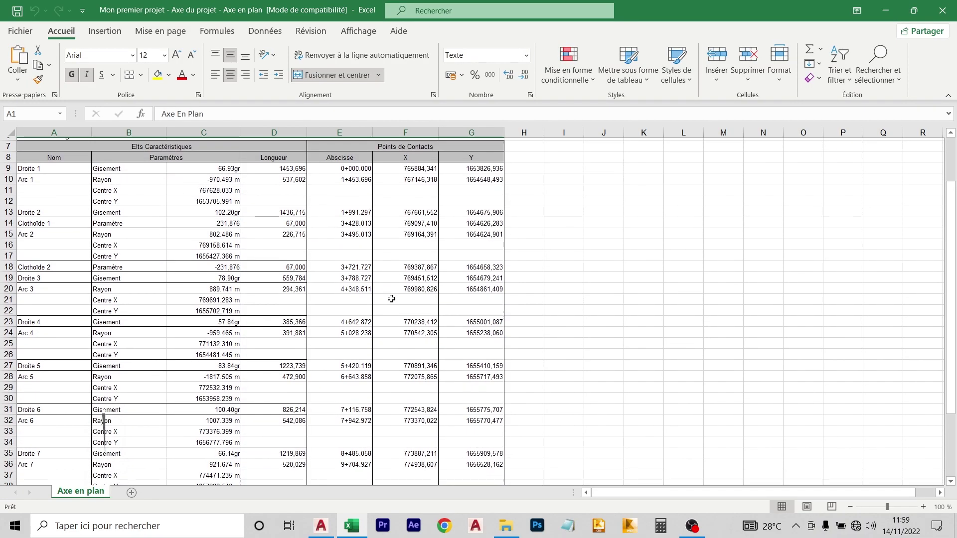
scroll(391, 298, "up", 2)
scroll(391, 298, "down", 5)
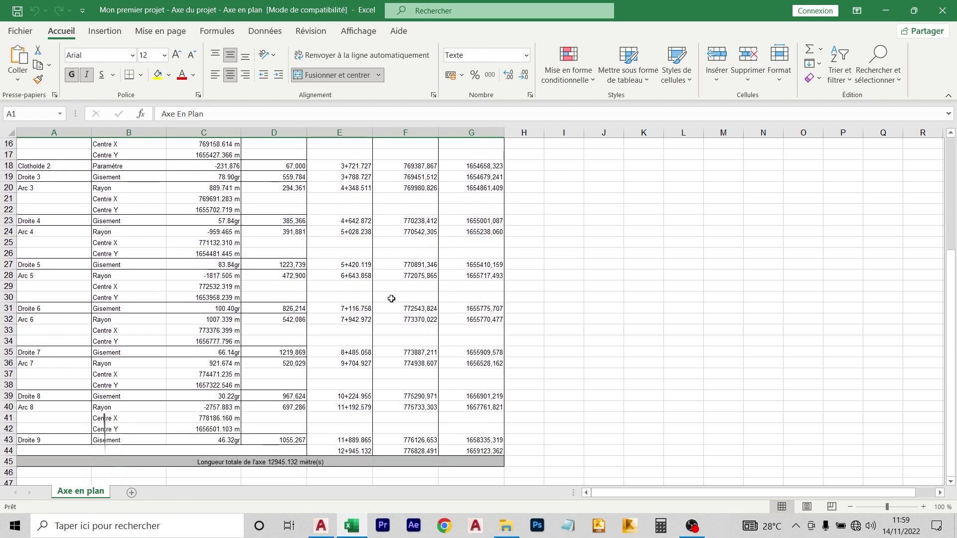
scroll(391, 298, "up", 5)
scroll(313, 310, "down", 2)
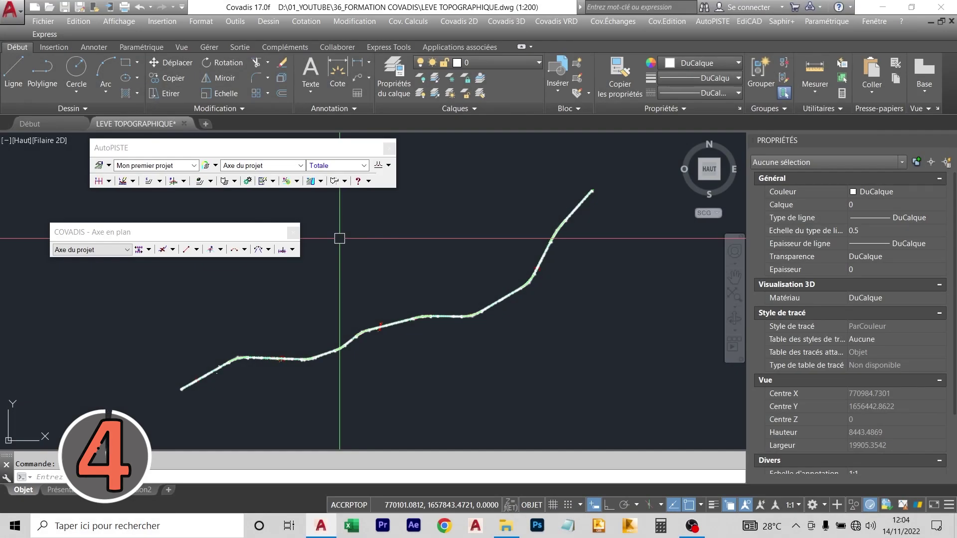
- Close the plan axis toolbar and tabulate the axis at its vertices and every 25 m, with 25 m left and right widths
left_click(294, 233)
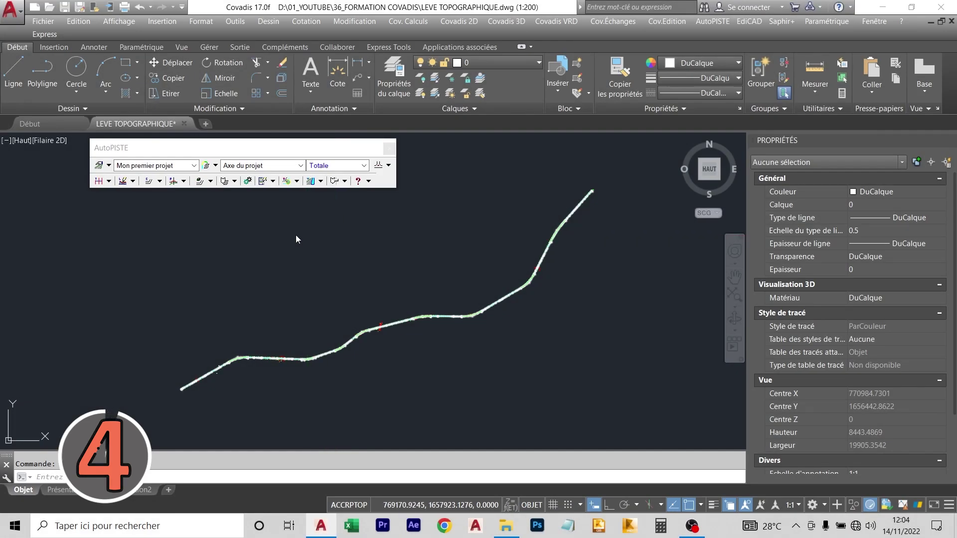
left_click(108, 181)
left_click(115, 207)
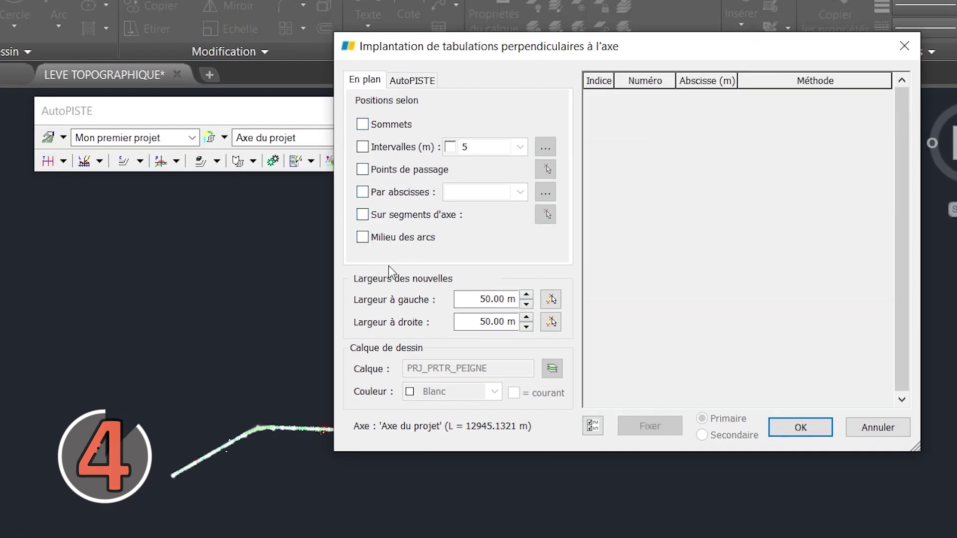
left_click(377, 129)
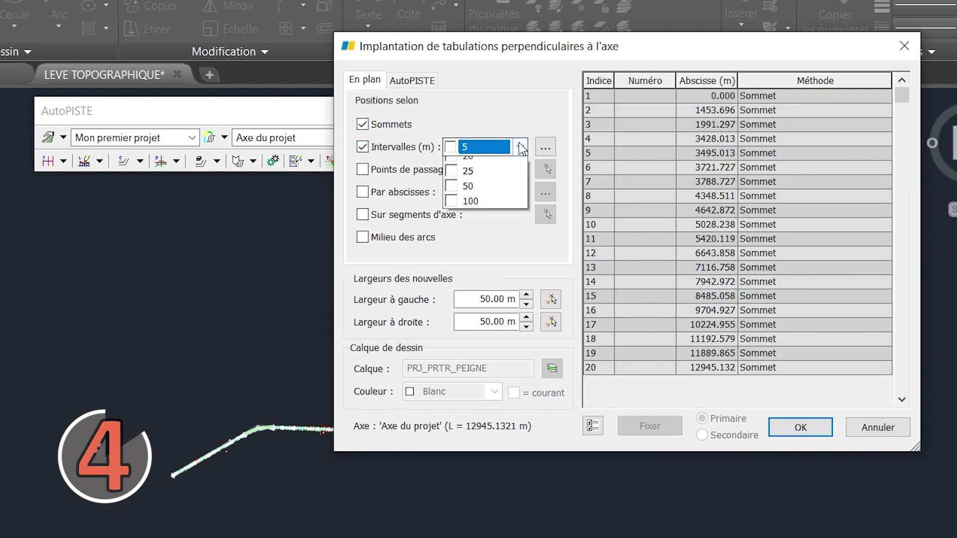
left_click(471, 214)
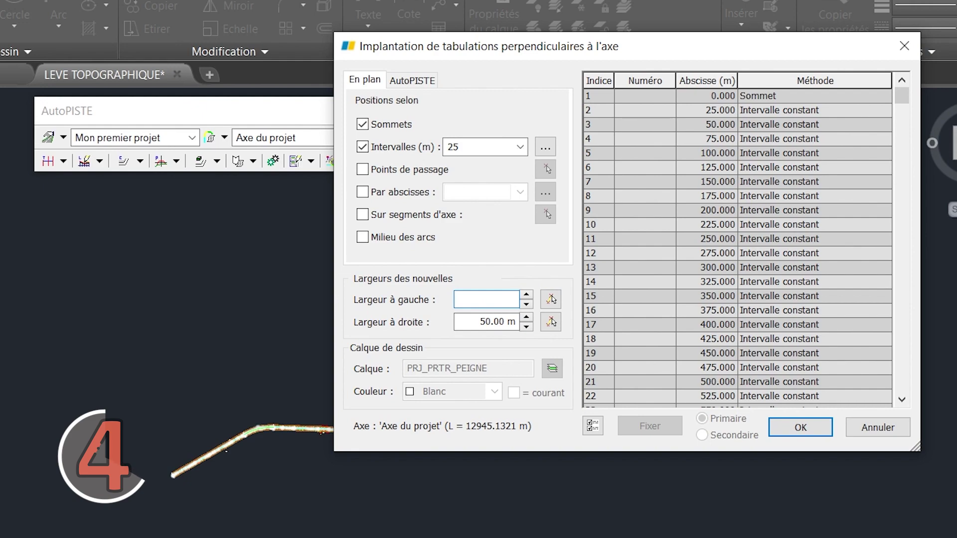
type("5")
key("Tab")
key("Return")
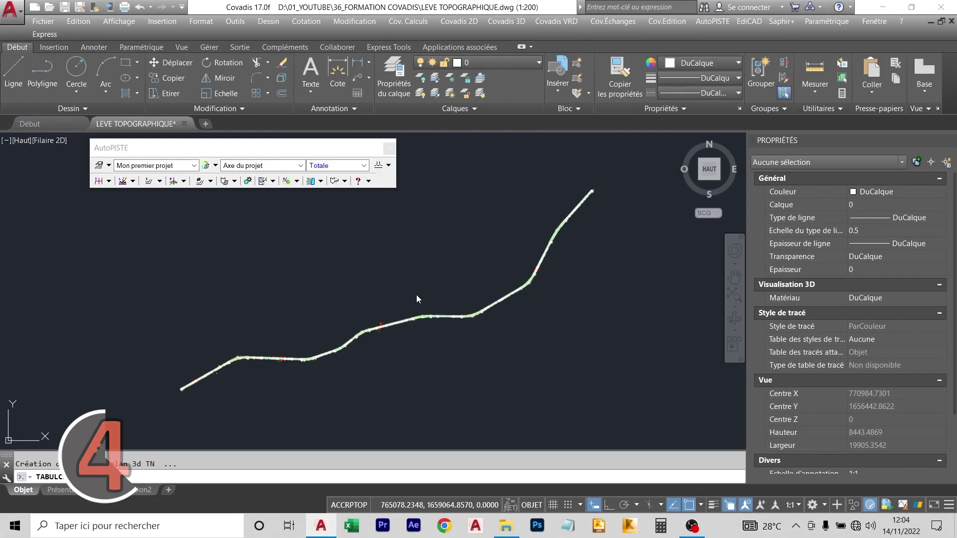
- Examine the perpendicular tabulations along the project axis, from its start through the first straights and bends
scroll(334, 352, "up", 10)
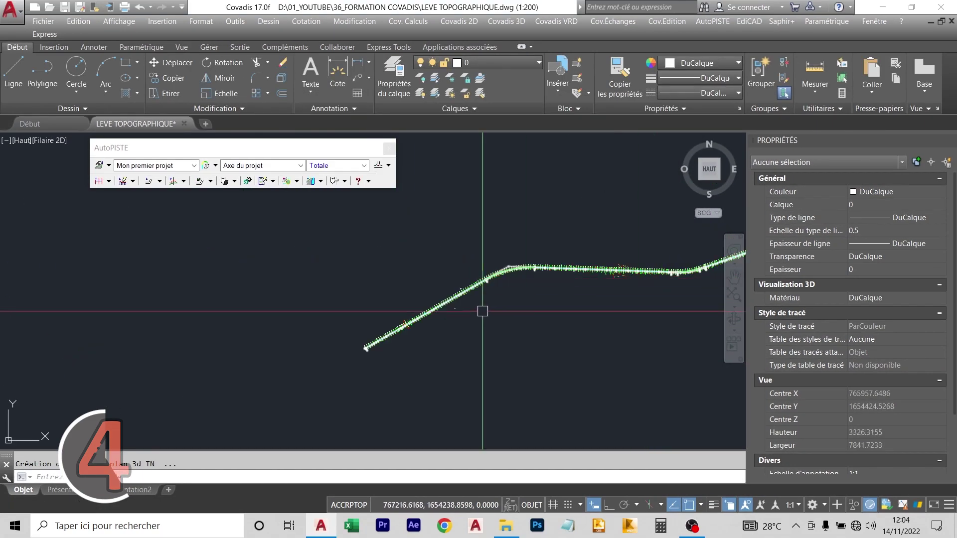
scroll(383, 333, "up", 5)
scroll(417, 295, "down", 5)
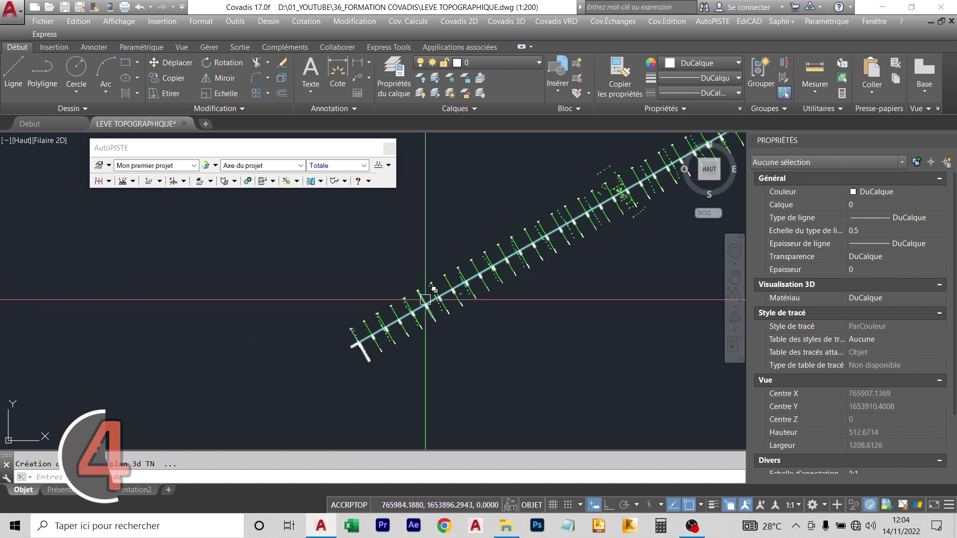
scroll(496, 241, "up", 4)
scroll(570, 253, "down", 12)
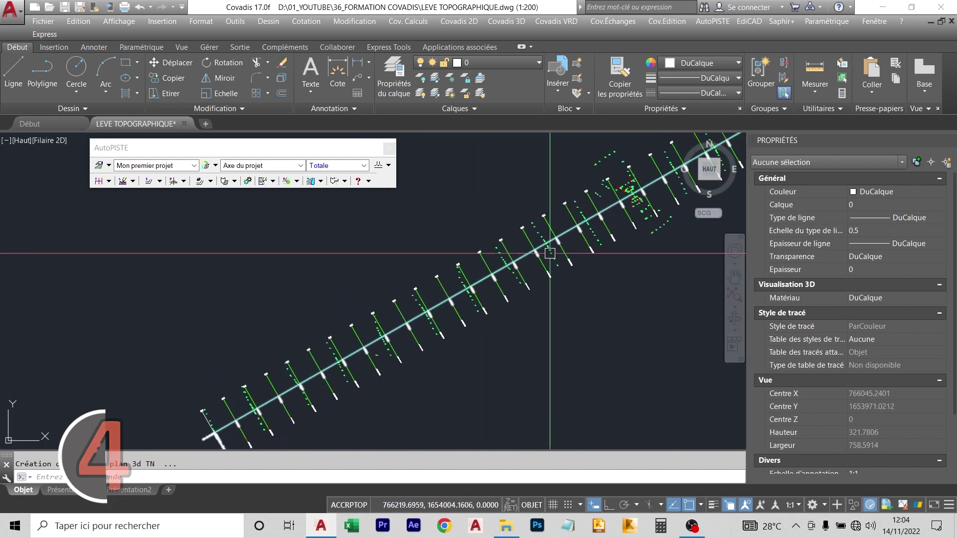
scroll(605, 260, "down", 6)
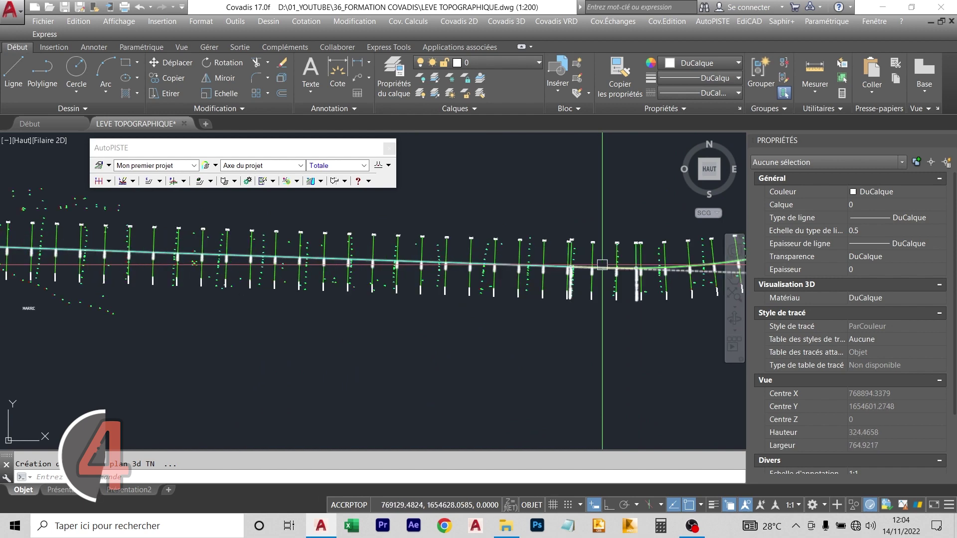
scroll(297, 329, "up", 6)
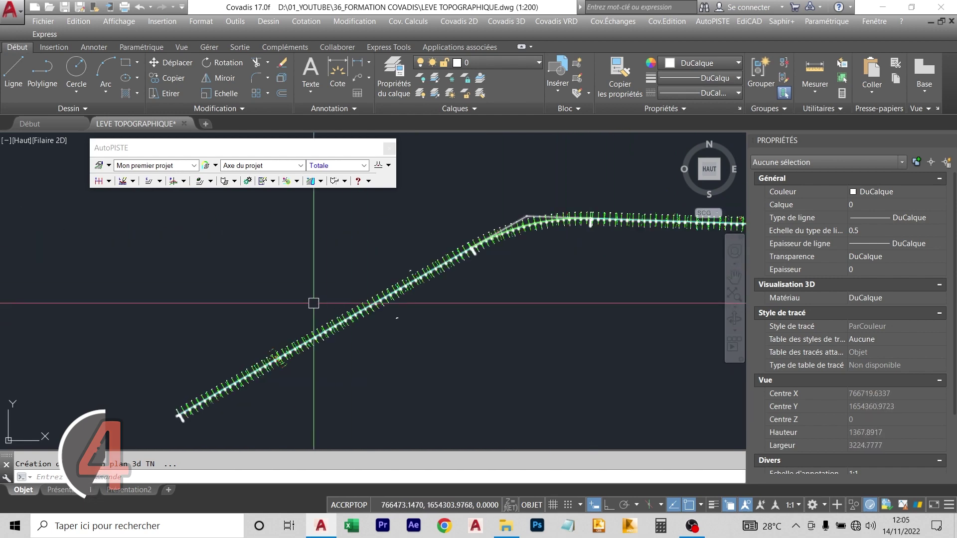
- Review all the tabulation settings, from numbering, station, colour and mark options to default comb widths, and accept them as they are
left_click(108, 181)
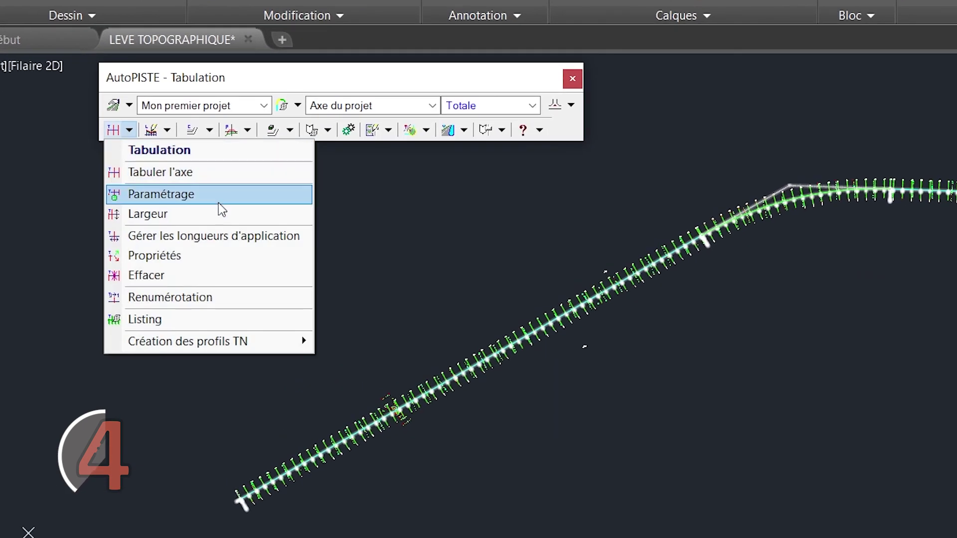
left_click(220, 201)
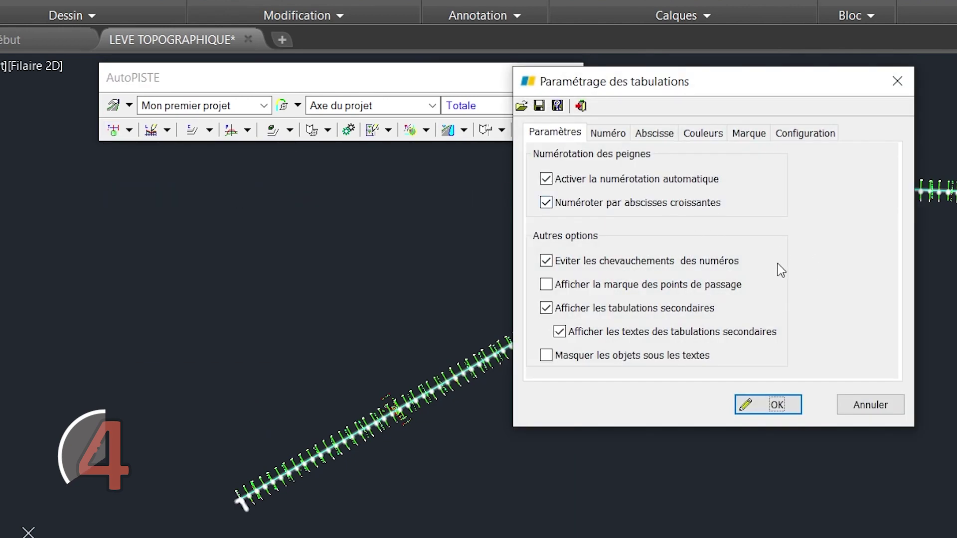
left_click(608, 133)
left_click(654, 133)
left_click(702, 133)
left_click(749, 133)
left_click(805, 132)
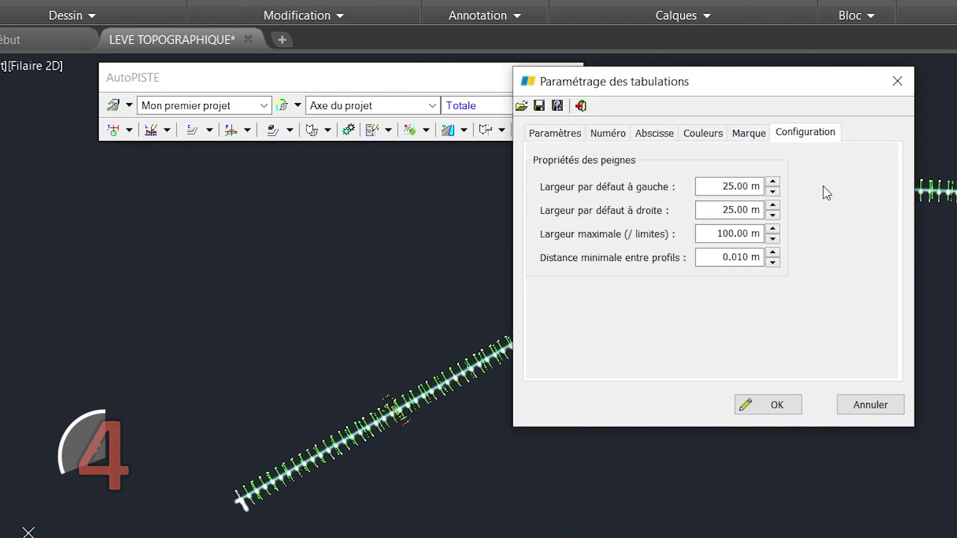
left_click(781, 405)
- Check the left and right comb widths of the tabulated profiles and leave without changes
left_click(129, 130)
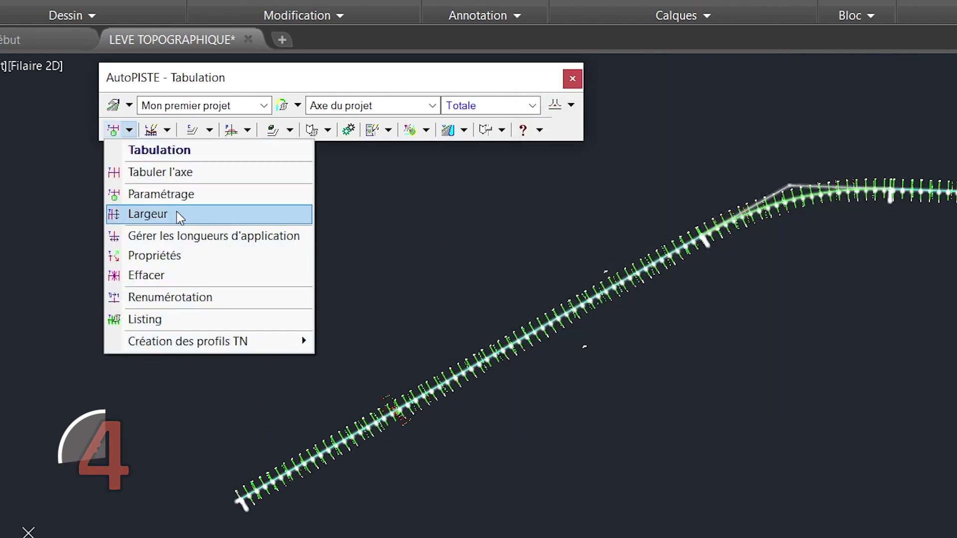
left_click(177, 213)
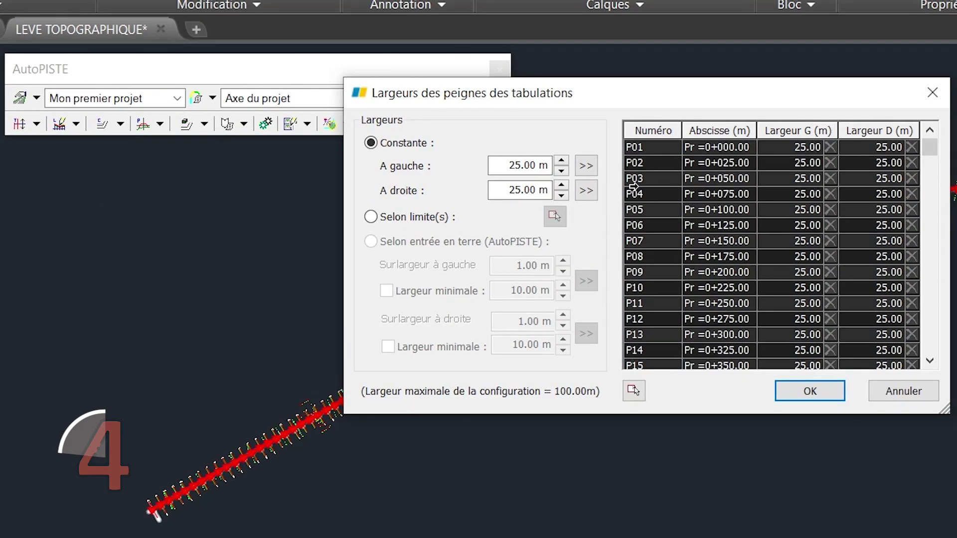
left_click(869, 390)
- Look through the list of tabulated profiles available for deletion and close it without selecting any
left_click(36, 124)
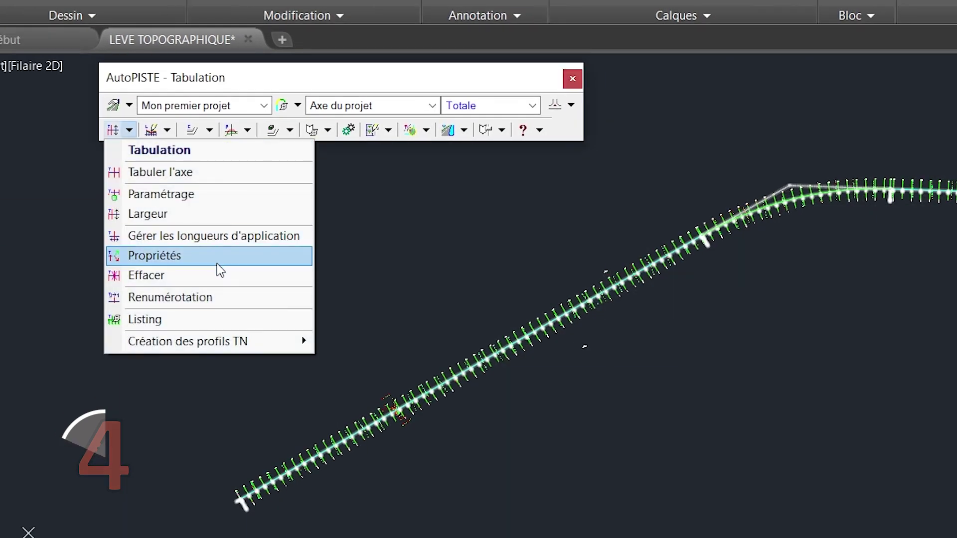
left_click(220, 273)
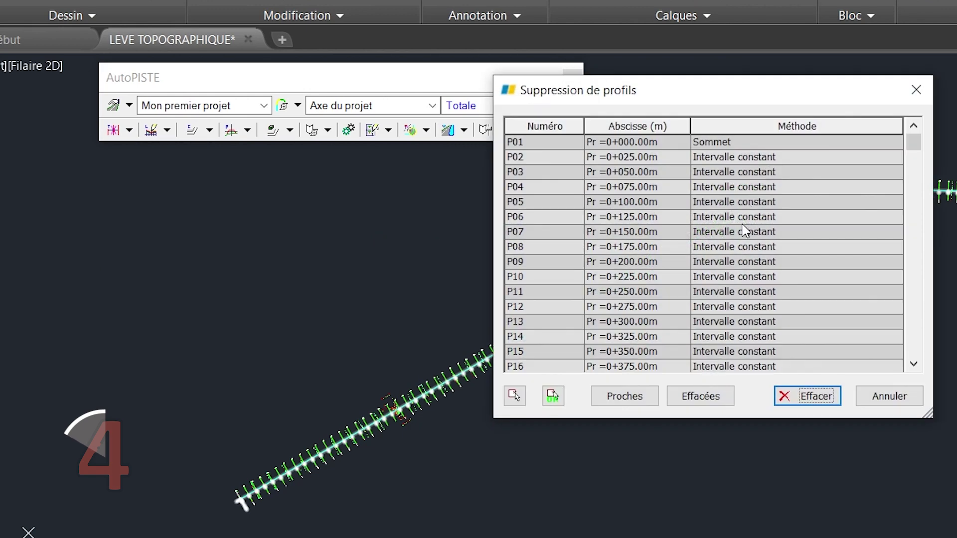
left_click(808, 396)
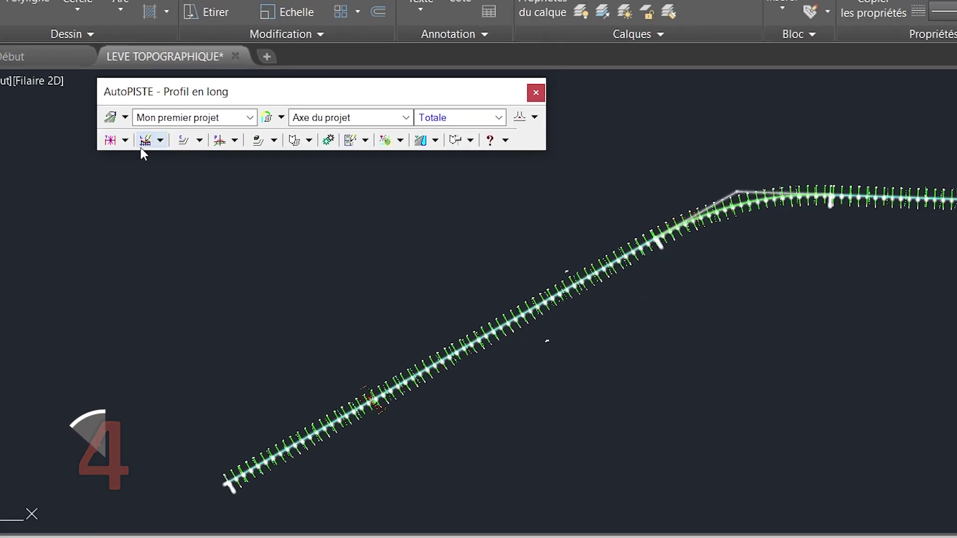
- Generate the tabulation listing in Excel and review the profiles' stations, ground elevations, coordinates and crossfalls
left_click(129, 130)
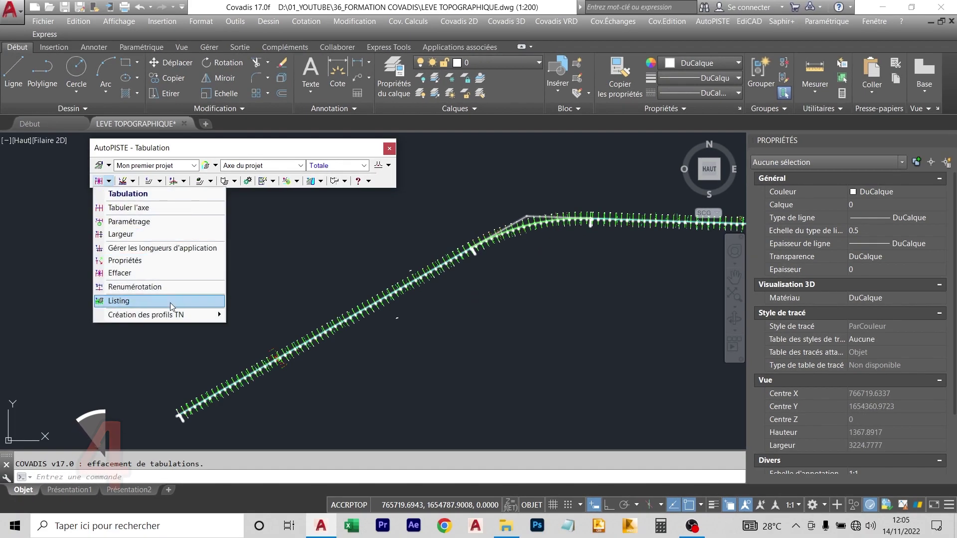
left_click(171, 305)
scroll(397, 240, "down", 11)
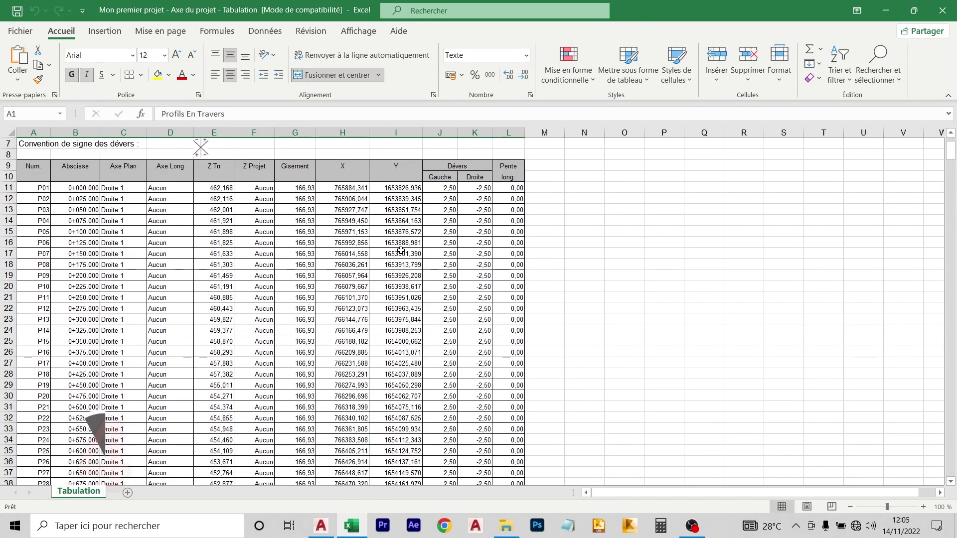
- Back in Covadis, draw the existing-ground long profile of the whole axis below the plan, at scales 1/500 horizontal and 1/100 vertical
scroll(401, 250, "up", 11)
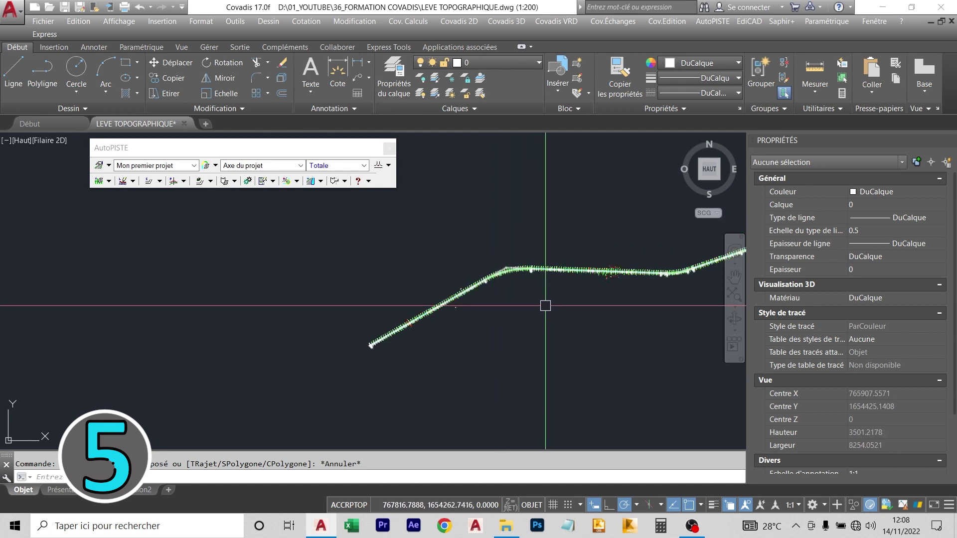
middle_click_drag(643, 290, 506, 273)
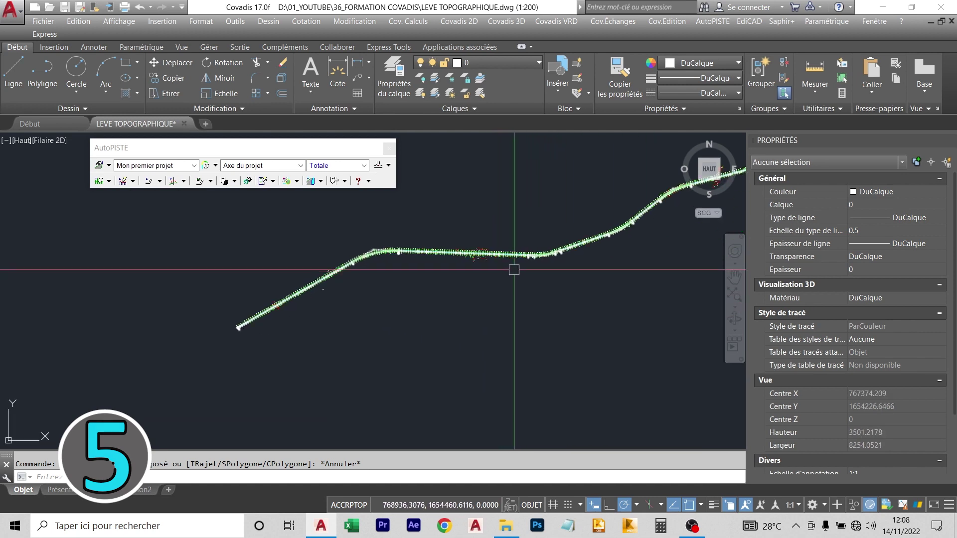
scroll(387, 261, "down", 4)
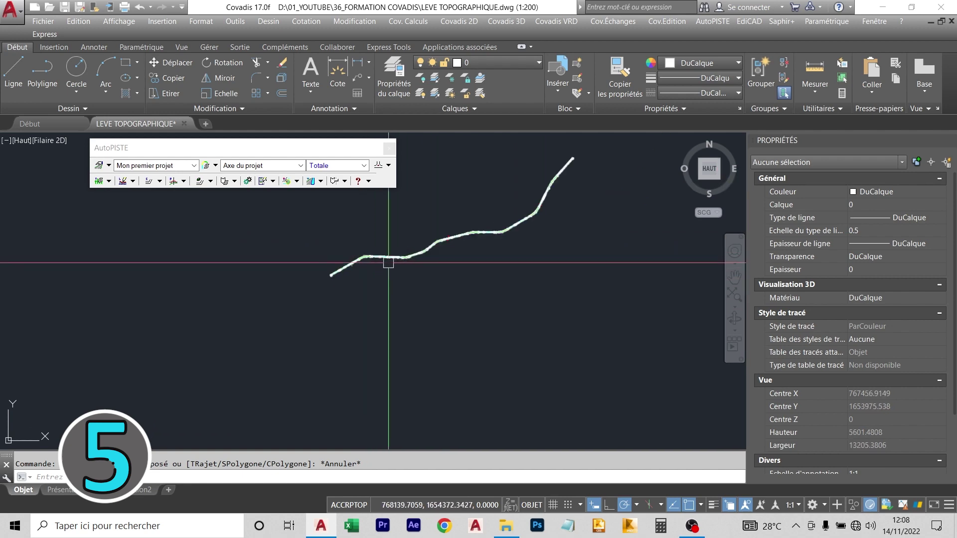
scroll(412, 258, "up", 2)
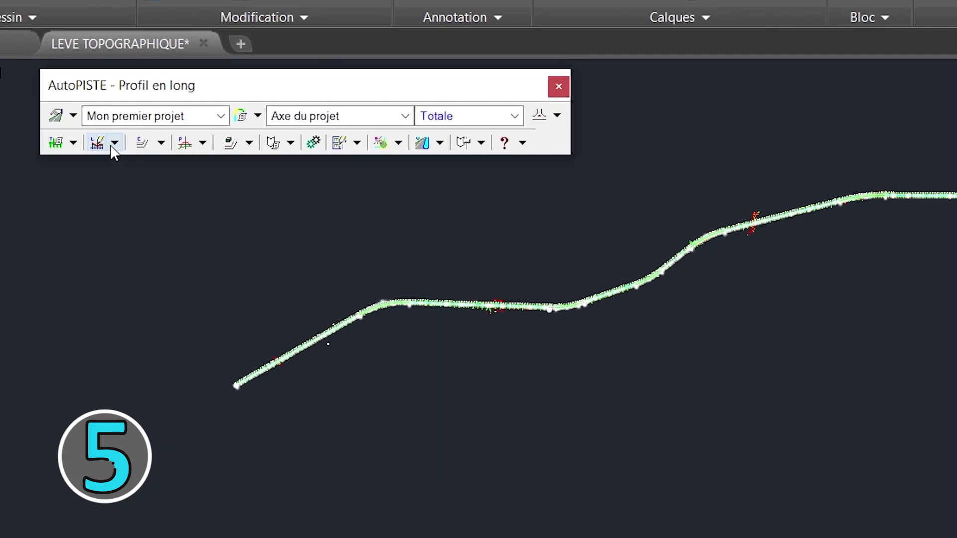
left_click(132, 181)
left_click(199, 87)
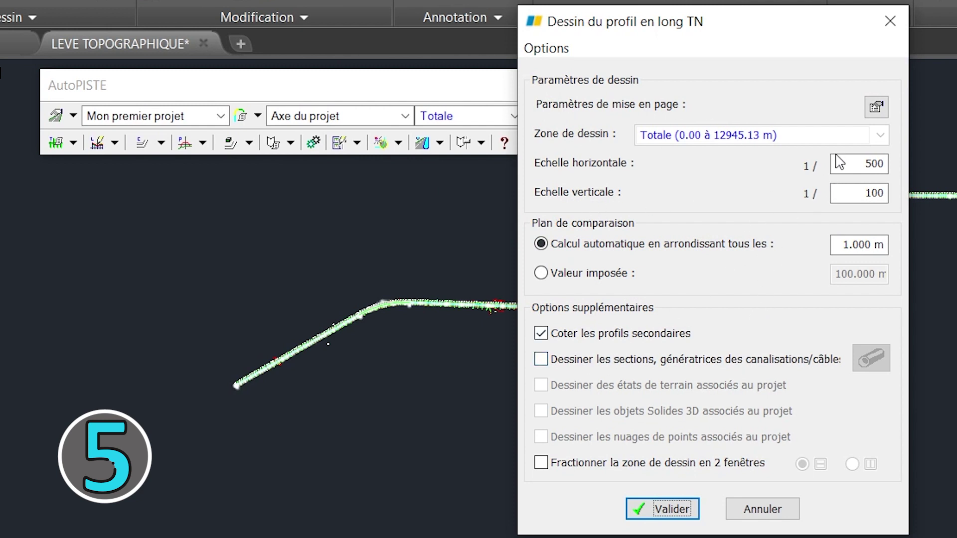
left_click_drag(860, 164, 886, 163)
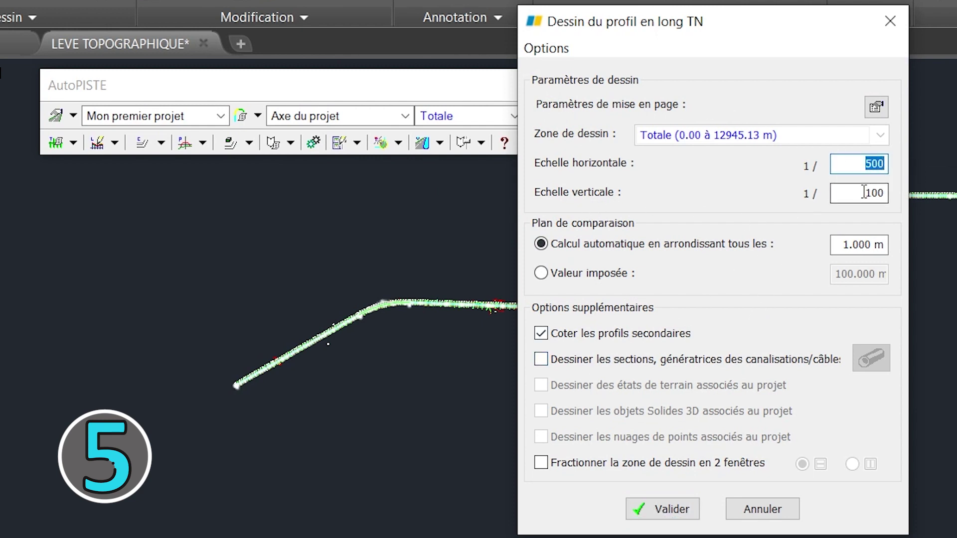
double_click(864, 191)
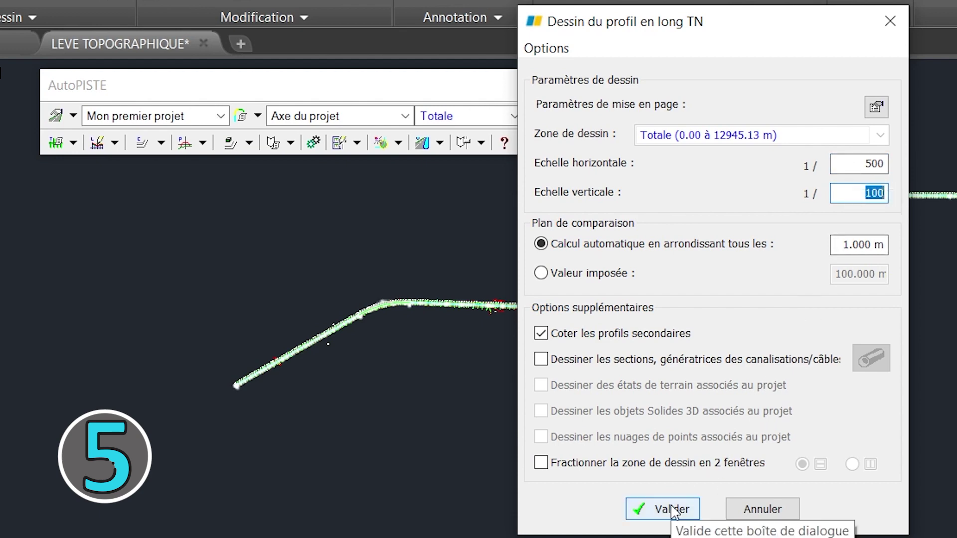
key("Home")
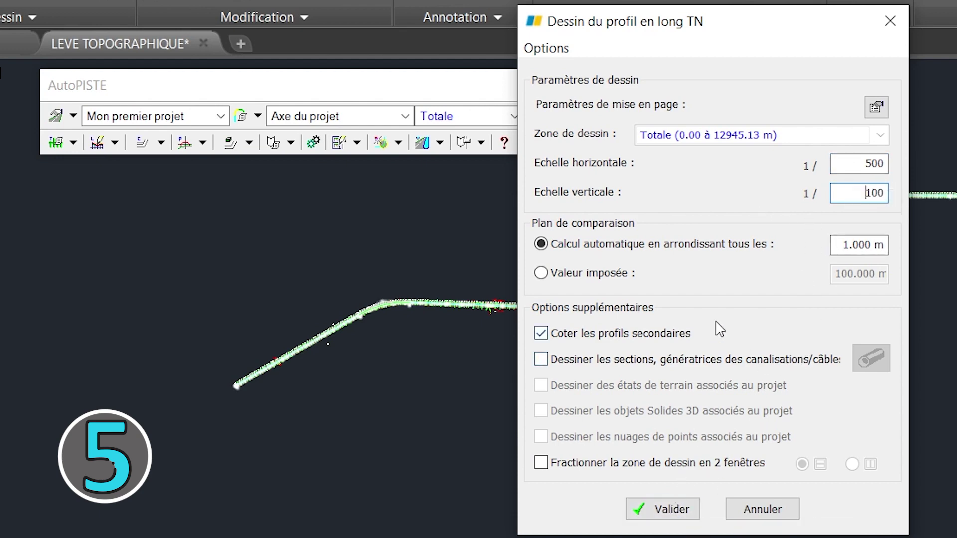
left_click(673, 507)
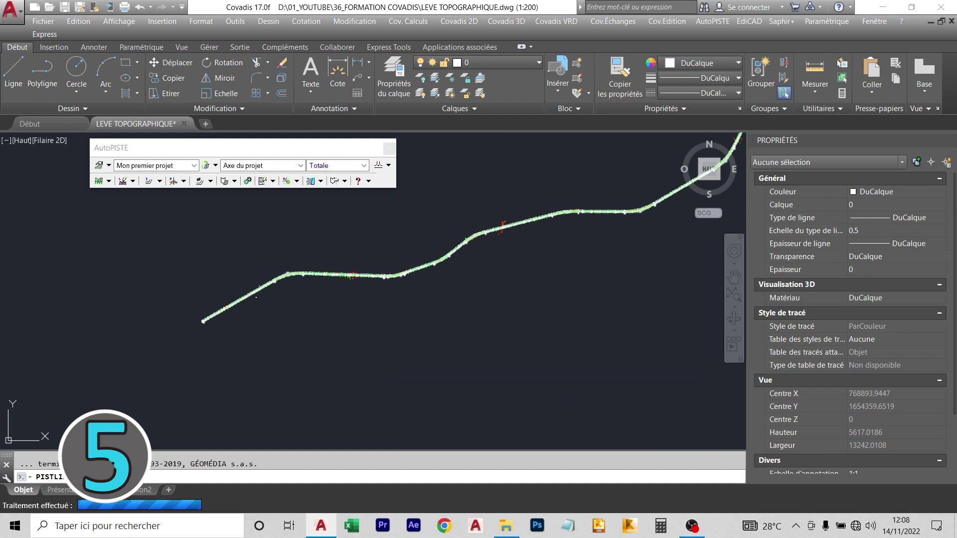
scroll(540, 324, "down", 2)
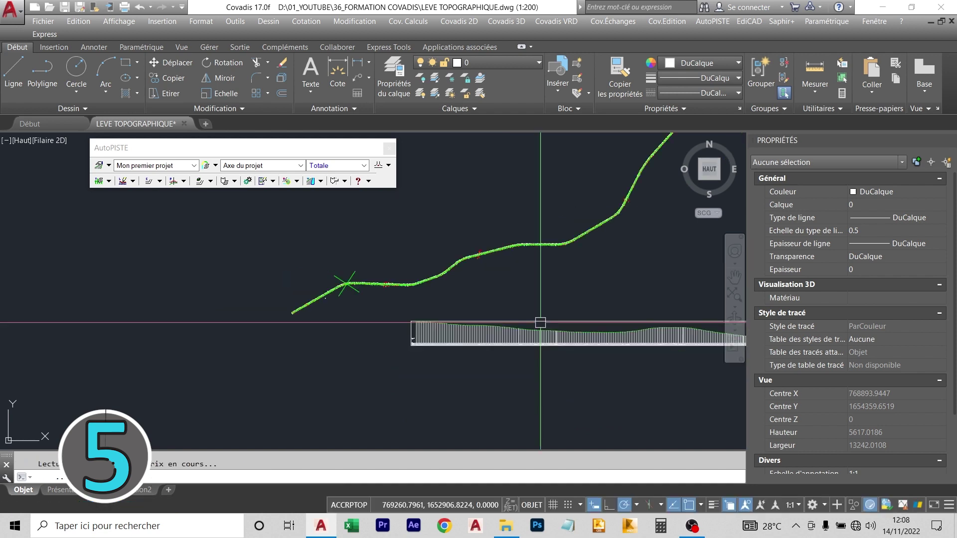
middle_click_drag(540, 325, 334, 267)
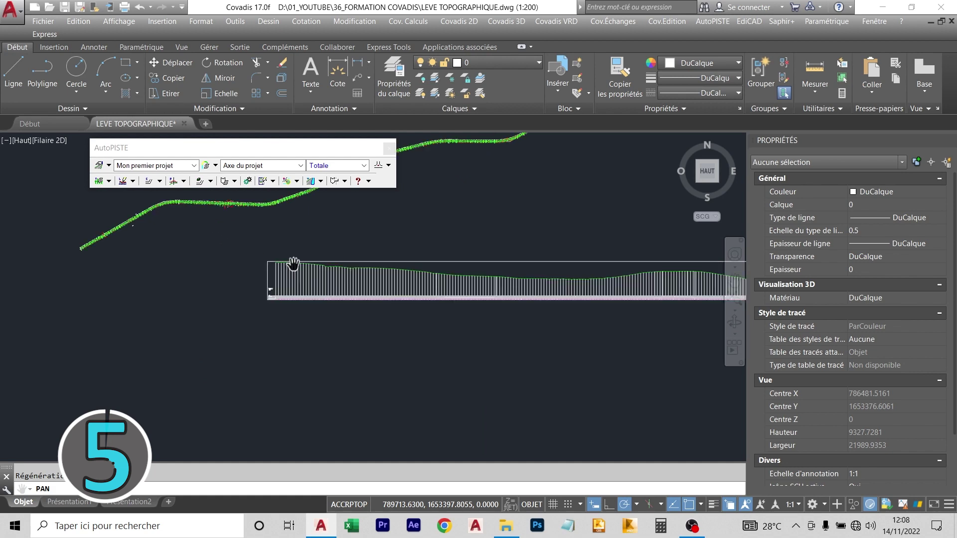
- Inspect the start of the ground profile and display the long-profile design tools beside it
scroll(254, 224, "up", 2)
mouse_move(254, 224)
middle_mouse_down()
mouse_move(337, 303)
mouse_move(337, 271)
middle_mouse_up()
scroll(338, 303, "up", 2)
mouse_move(337, 271)
left_mouse_down()
mouse_move(389, 271)
mouse_move(437, 337)
left_mouse_up()
scroll(438, 338, "up", 2)
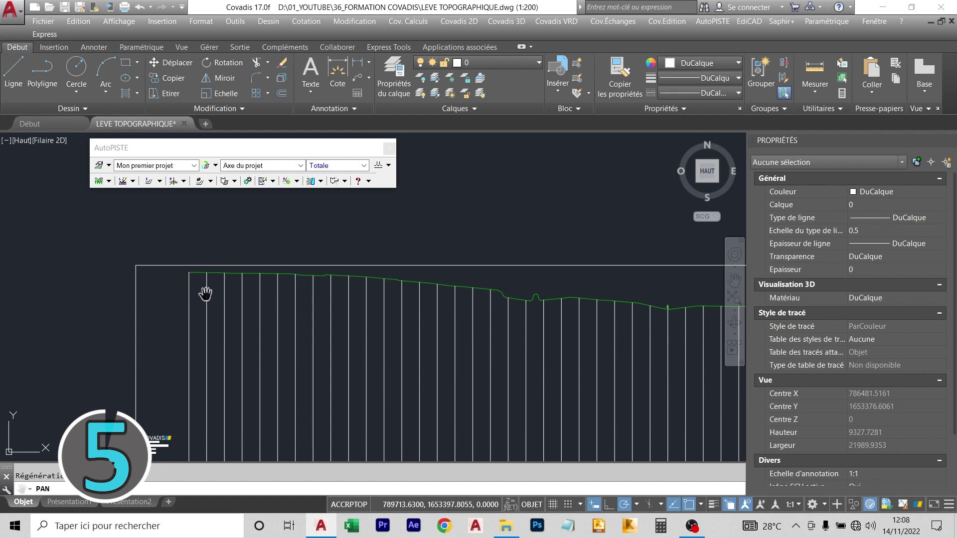
scroll(206, 288, "up", 4)
middle_click_drag(207, 288, 361, 314)
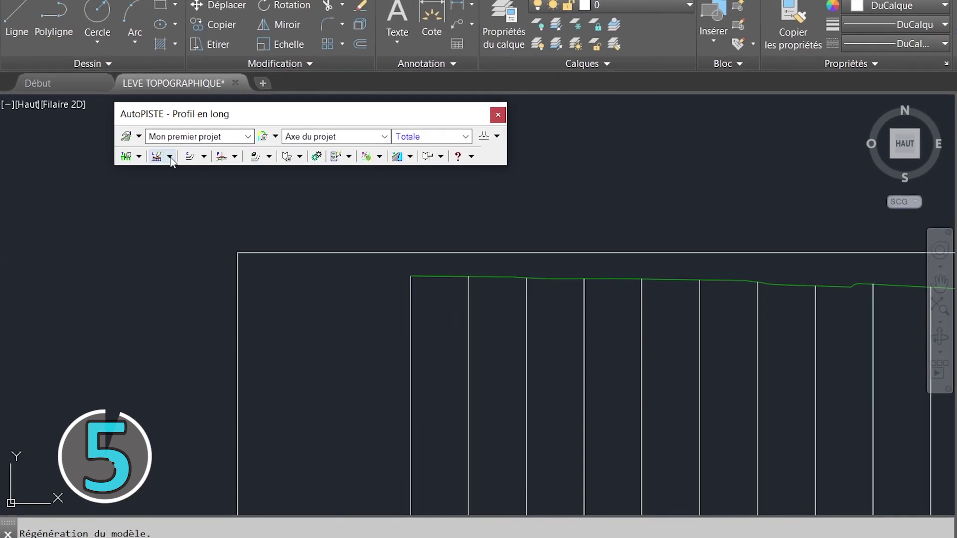
left_click(169, 156)
left_click(233, 305)
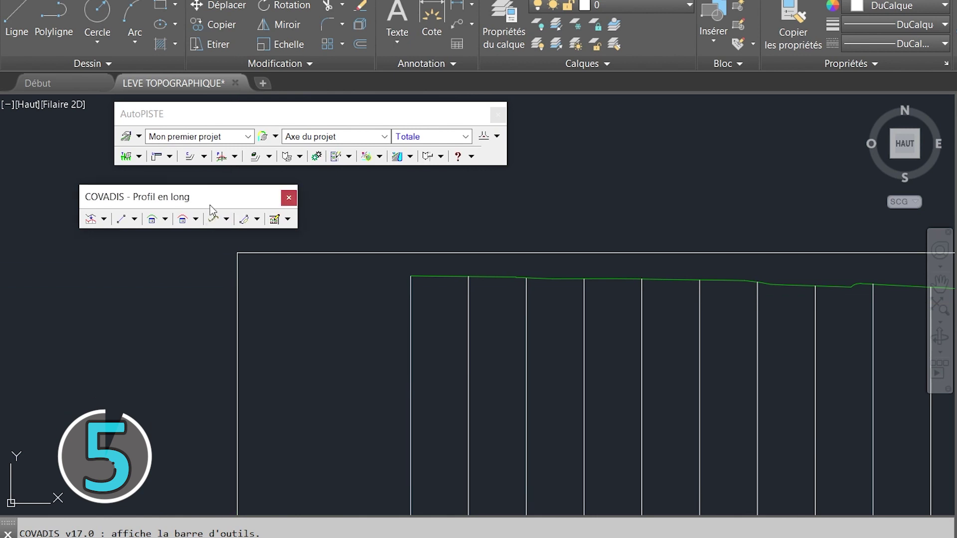
left_click_drag(210, 206, 189, 204)
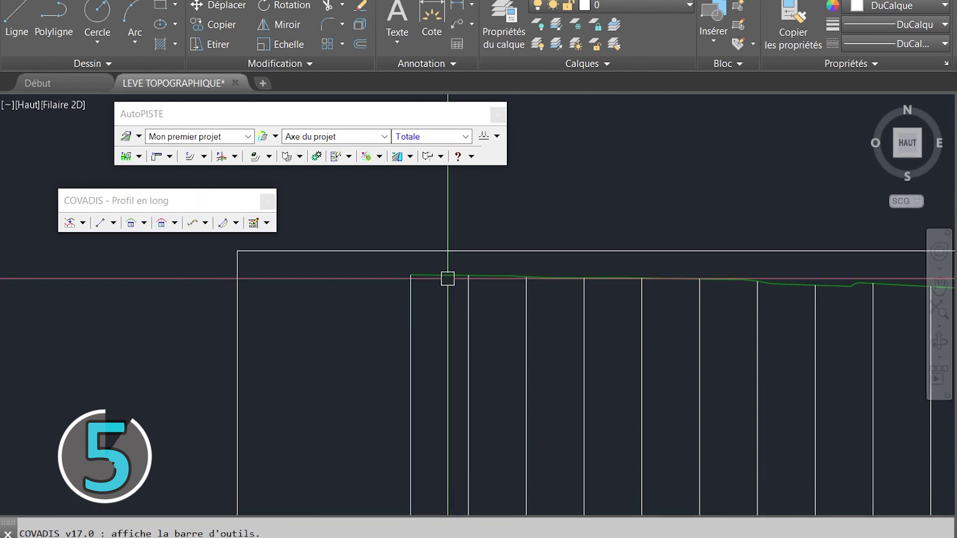
- Start a slope line on the Projet profile line at station 0.000 m and altitude 462.168 m on the ground line
scroll(367, 297, "down", 4)
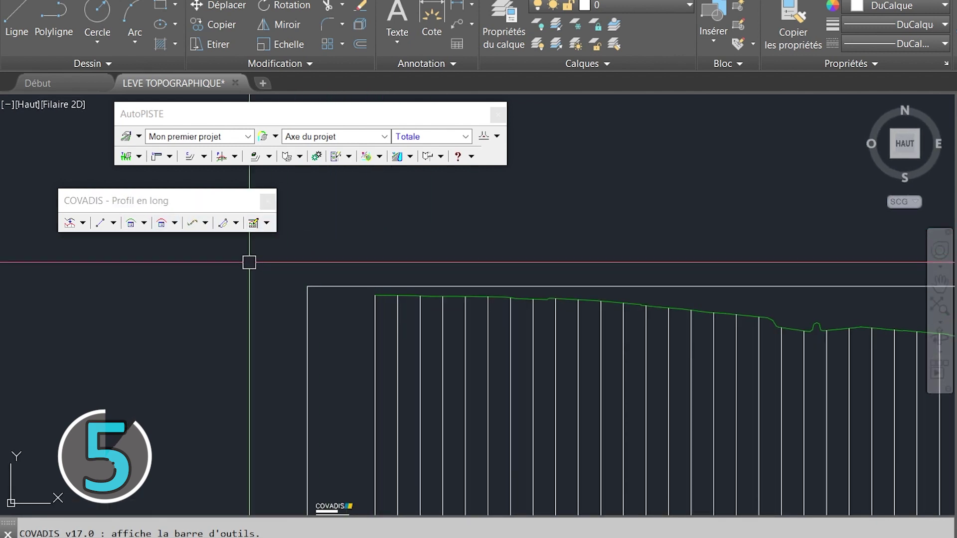
left_click(115, 224)
left_click(139, 256)
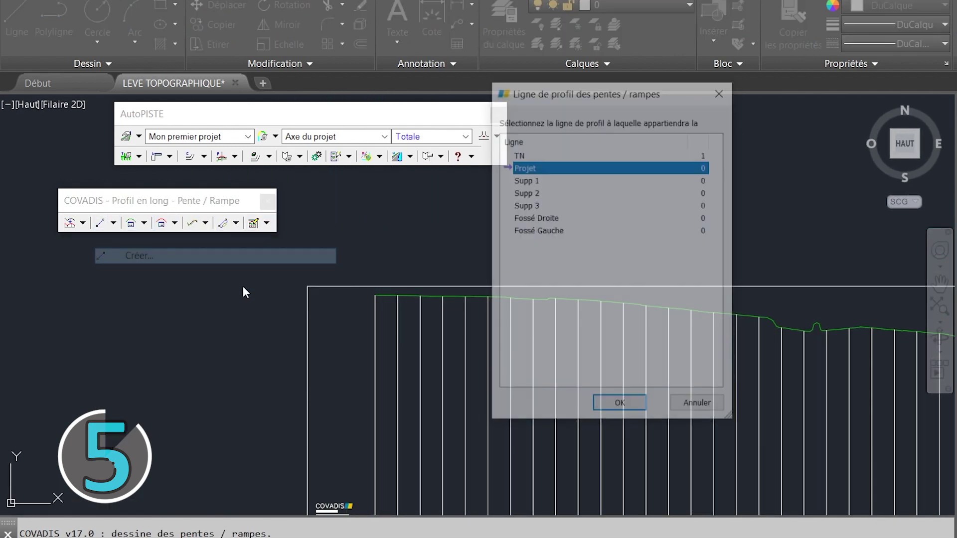
left_click(620, 406)
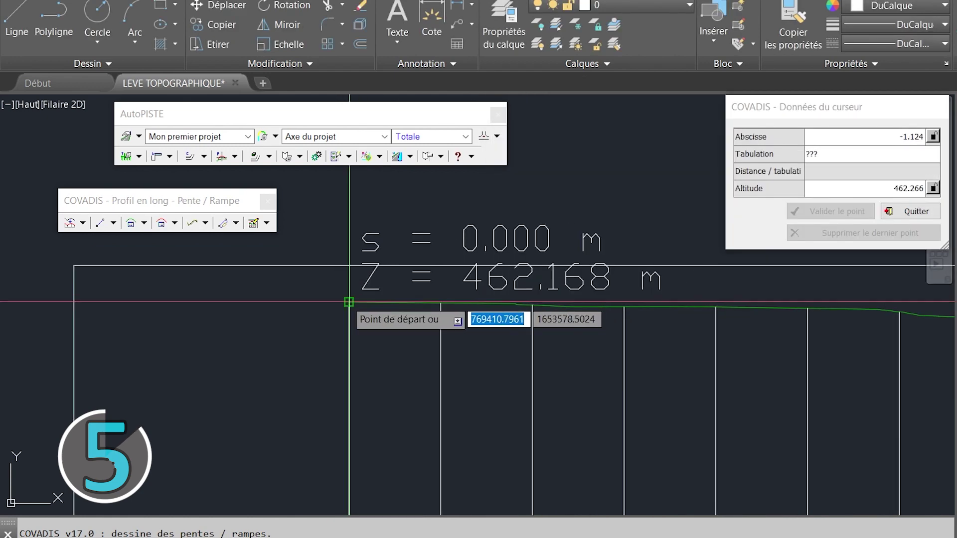
left_click(344, 297)
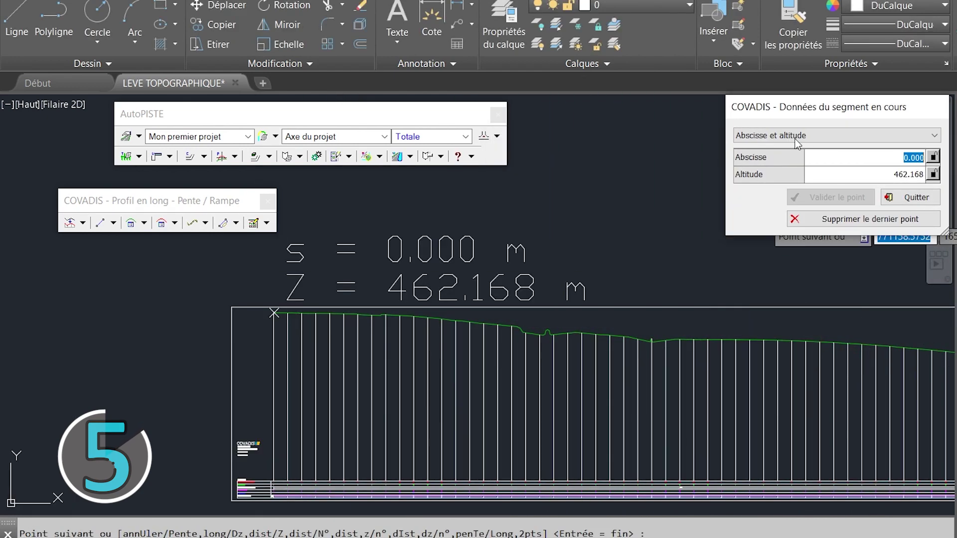
- Define the first project segment by slope and length, locking both and entering a 1 % slope and a 1000 m horizontal length
left_click(815, 131)
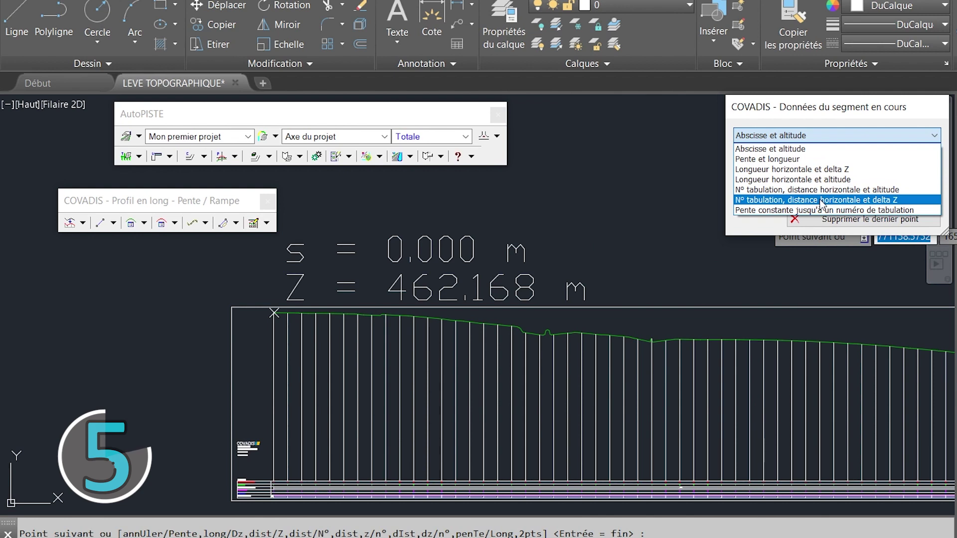
left_click(783, 160)
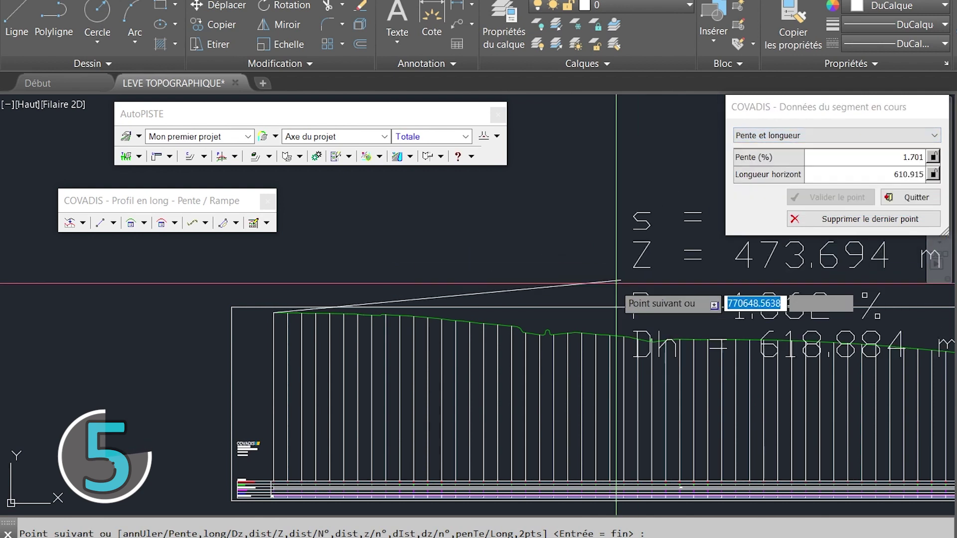
left_click(931, 158)
left_click(931, 175)
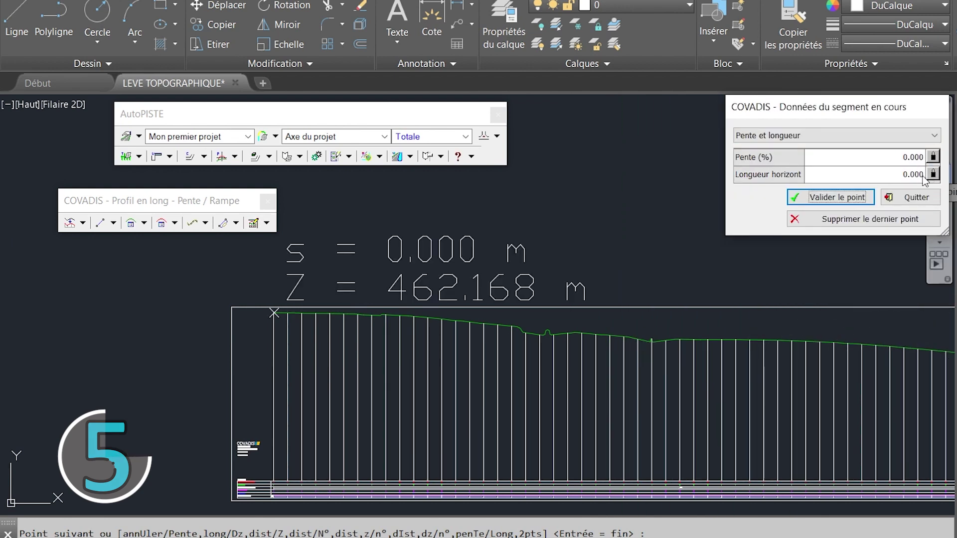
left_click(900, 157)
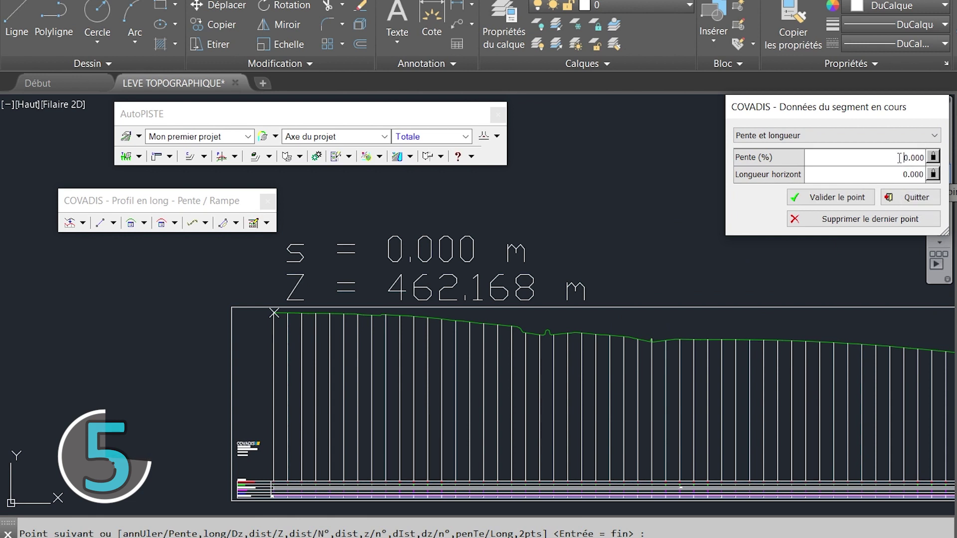
type("1")
key("Delete")
left_click(894, 174)
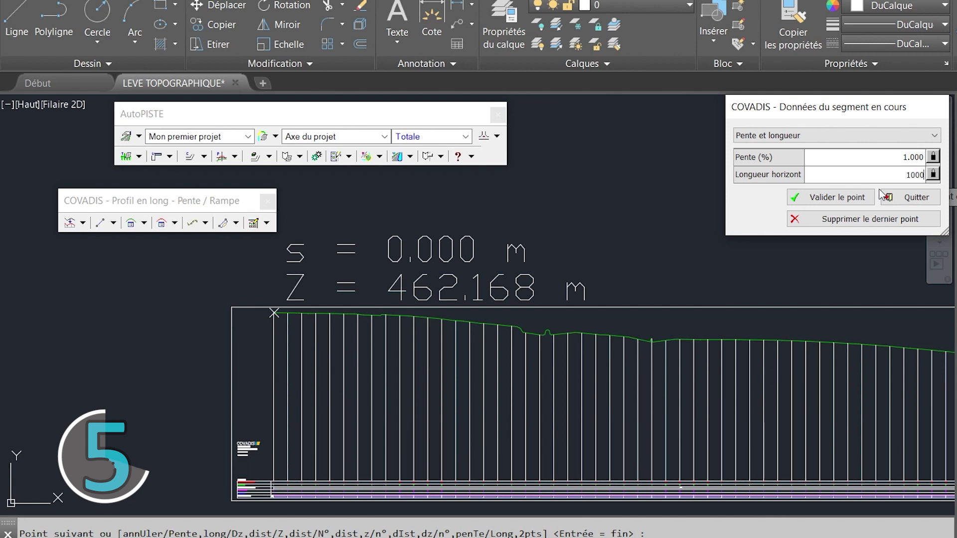
left_click(841, 198)
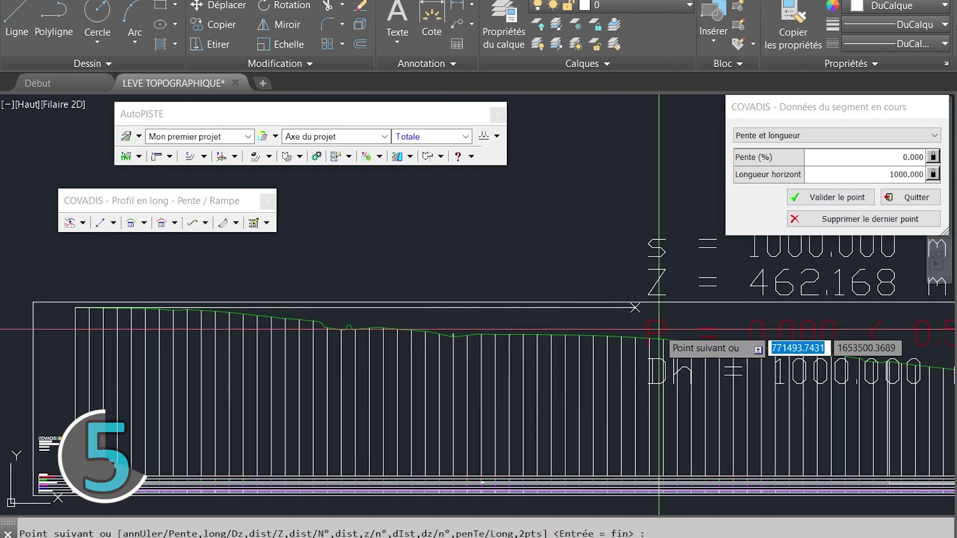
- Set the first segment's slope to -0.6 % and validate its end point at station 1000 m
double_click(898, 158)
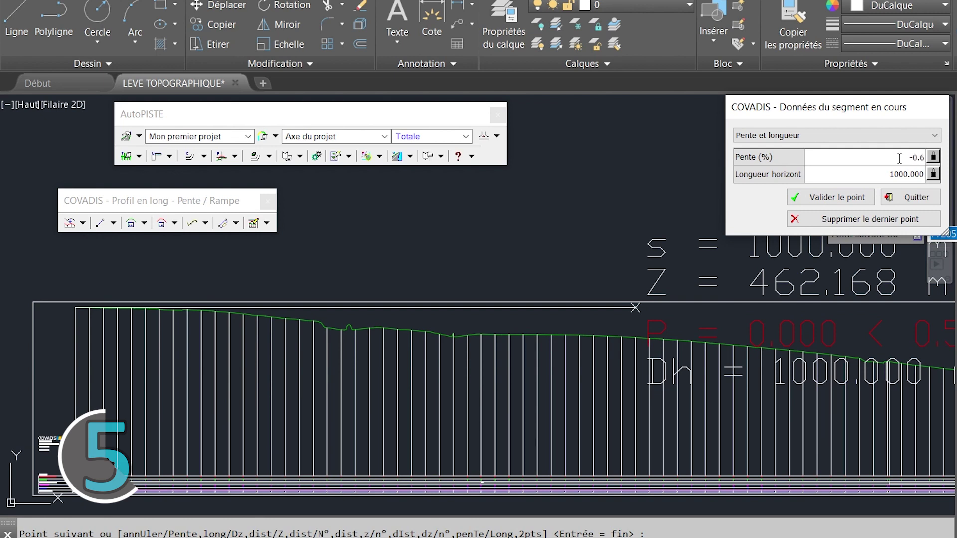
type("-0.6")
key("Return")
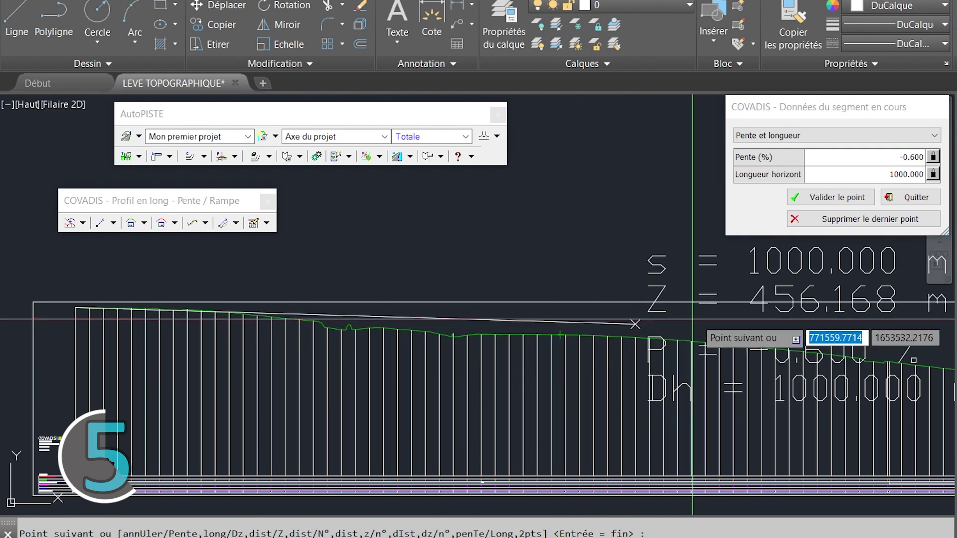
left_click(847, 198)
- Review the available ways to define a segment and keep Pente et longueur
scroll(683, 341, "down", 3)
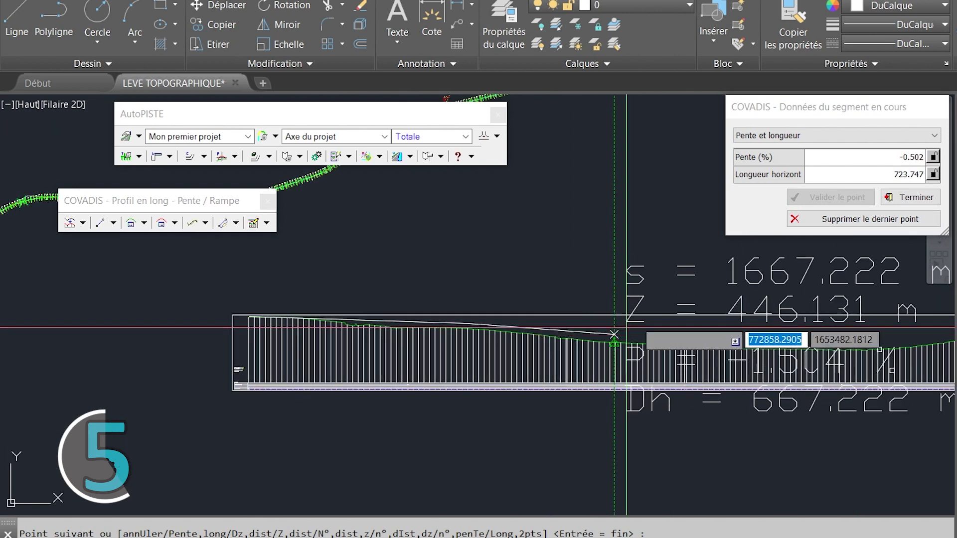
left_click(842, 135)
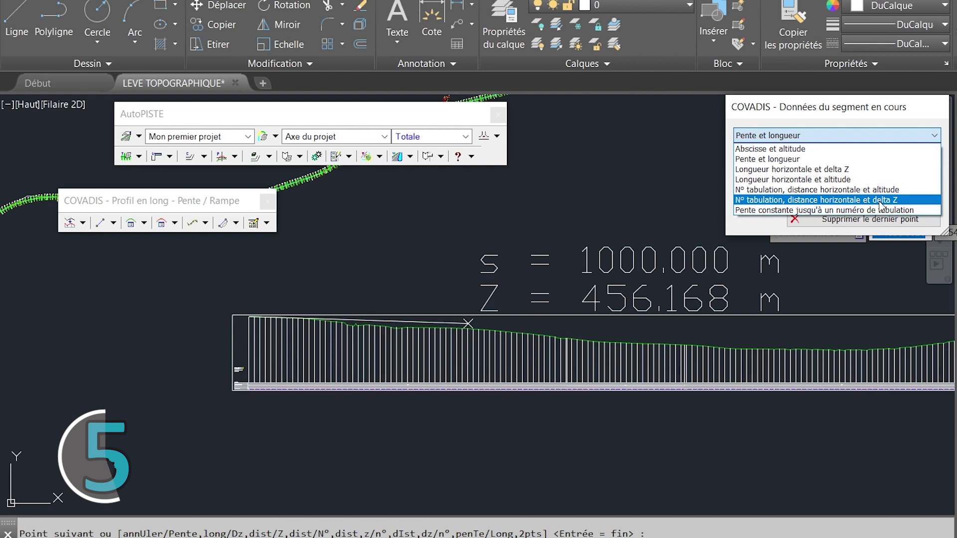
left_click(882, 136)
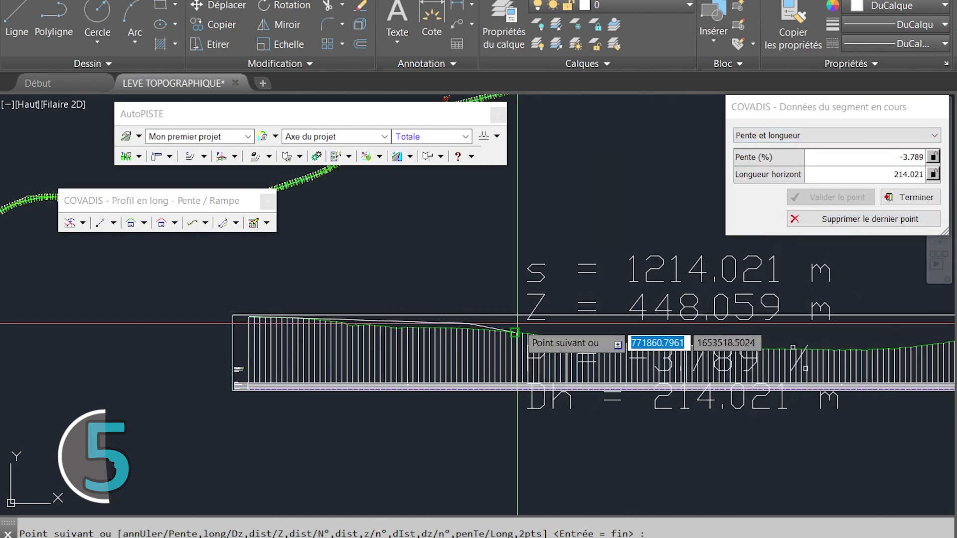
- Extend the project line with three freehand segments following the descending ground to the low point at about station 2789 m
scroll(708, 361, "up", 3)
scroll(713, 360, "down", 4)
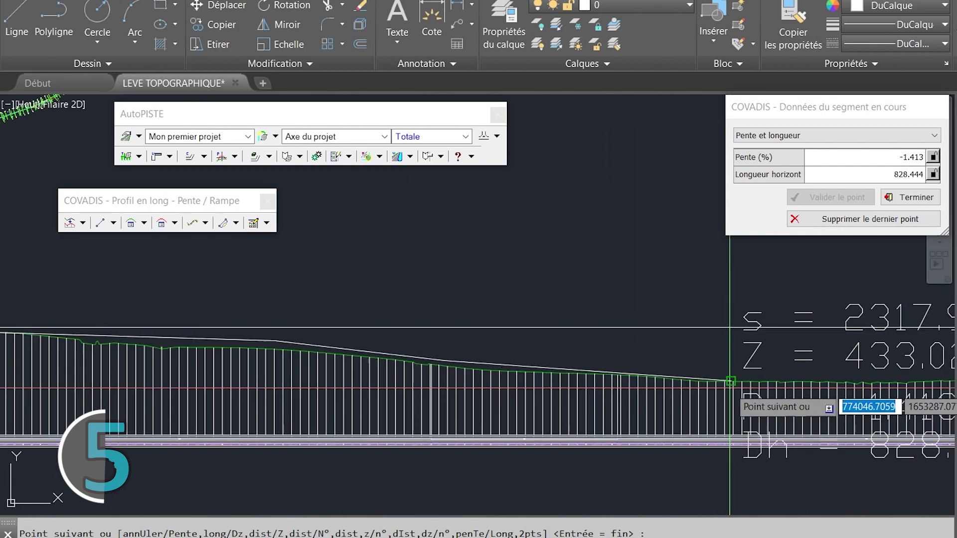
scroll(732, 386, "up", 6)
left_click(723, 382)
scroll(717, 398, "down", 4)
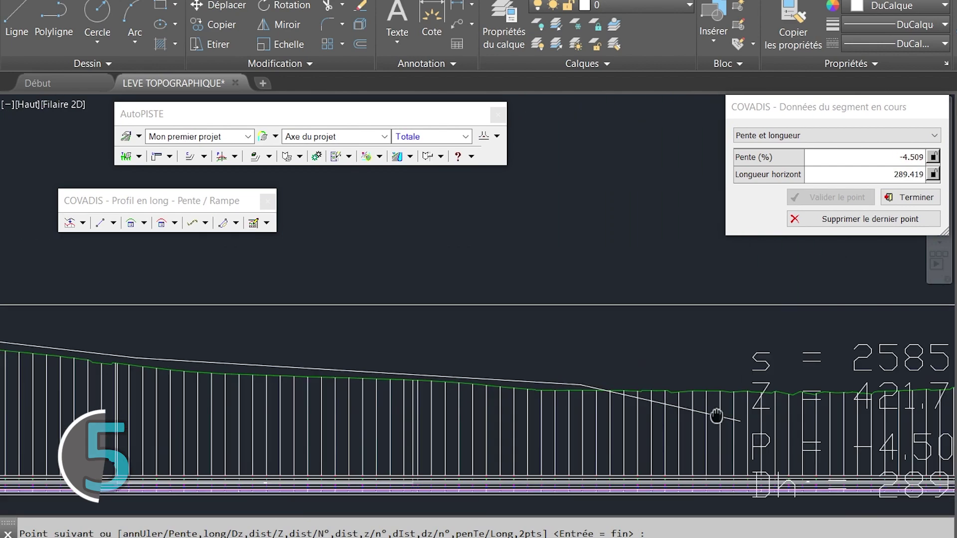
scroll(715, 378, "up", 4)
left_click(715, 356)
scroll(623, 349, "down", 4)
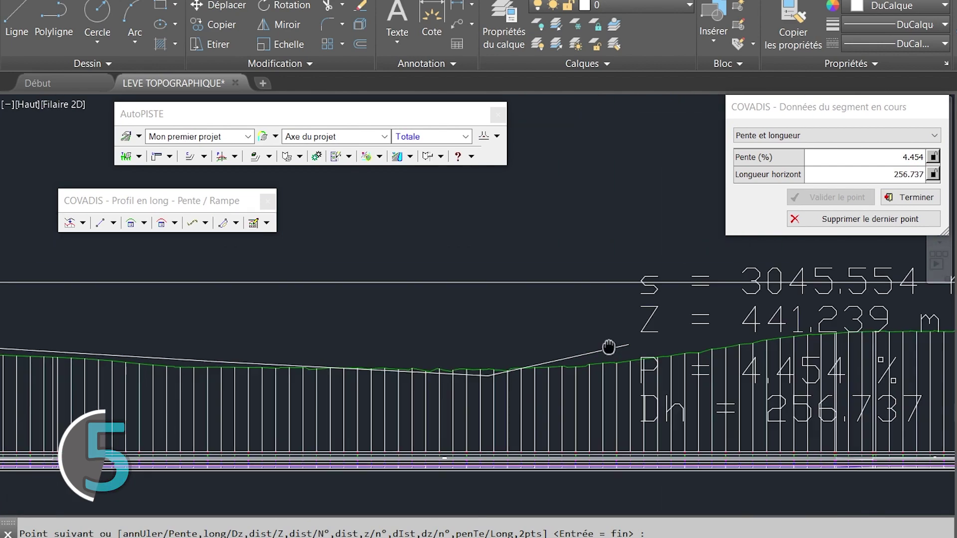
- Extend the project line with two freehand segments over the rise to the crest at about station 3750 m
scroll(678, 346, "up", 4)
left_click(696, 343)
scroll(696, 343, "down", 4)
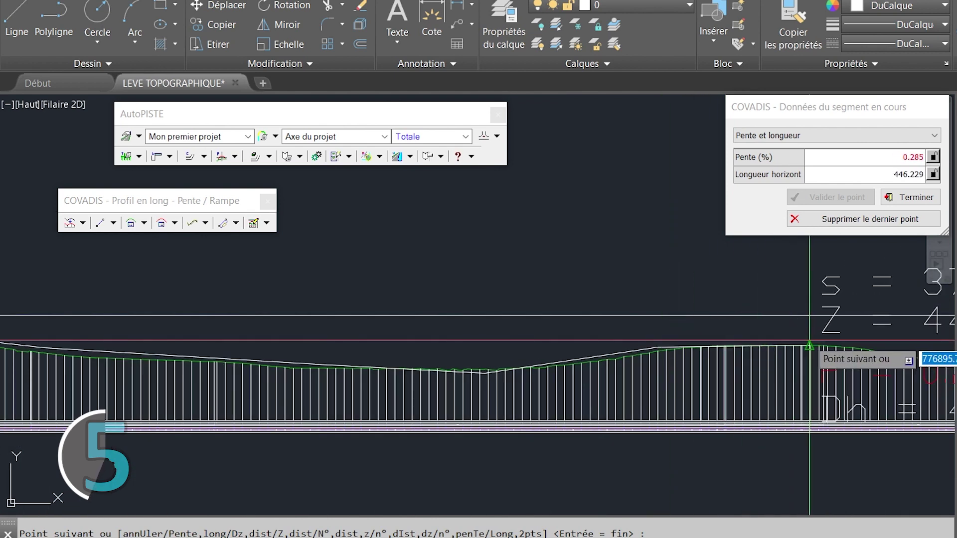
scroll(822, 379, "up", 4)
left_click(764, 343)
scroll(764, 344, "down", 2)
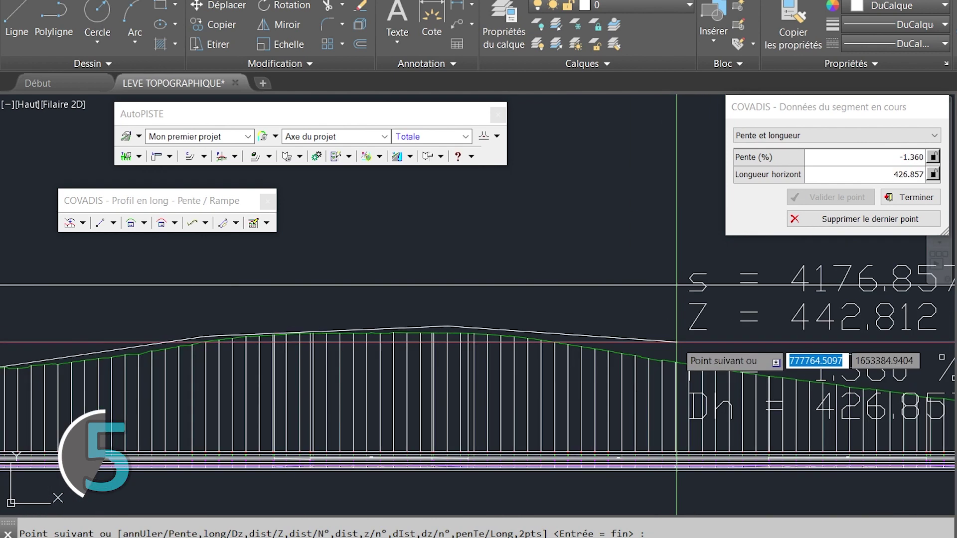
- Switch the segment definition to N° tabulation, distance horizontale et altitude and extend the project line down the descent to about tabulation P225
middle_click_drag(665, 344, 433, 316)
left_click(877, 136)
left_click(852, 186)
scroll(797, 409, "up", 4)
left_click(885, 161)
left_click_drag(933, 186, 933, 310)
left_click(825, 175)
scroll(670, 335, "down", 4)
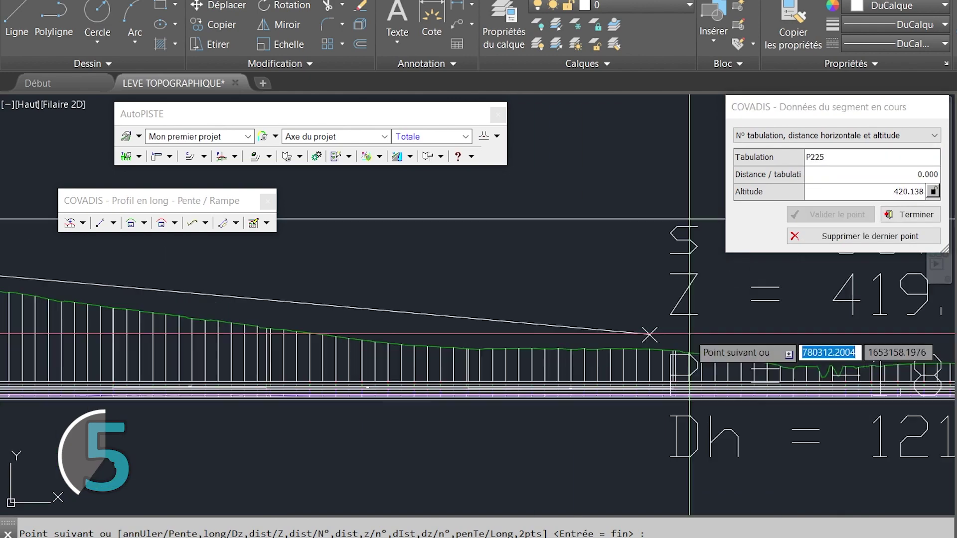
left_click(652, 334)
- Continue the project line with freehand vertices along the ground, through about station 11198 m to the end of the profile, and finish it
scroll(673, 361, "down", 3)
left_click(680, 364)
scroll(680, 366, "up", 3)
left_click(333, 383)
left_click(688, 438)
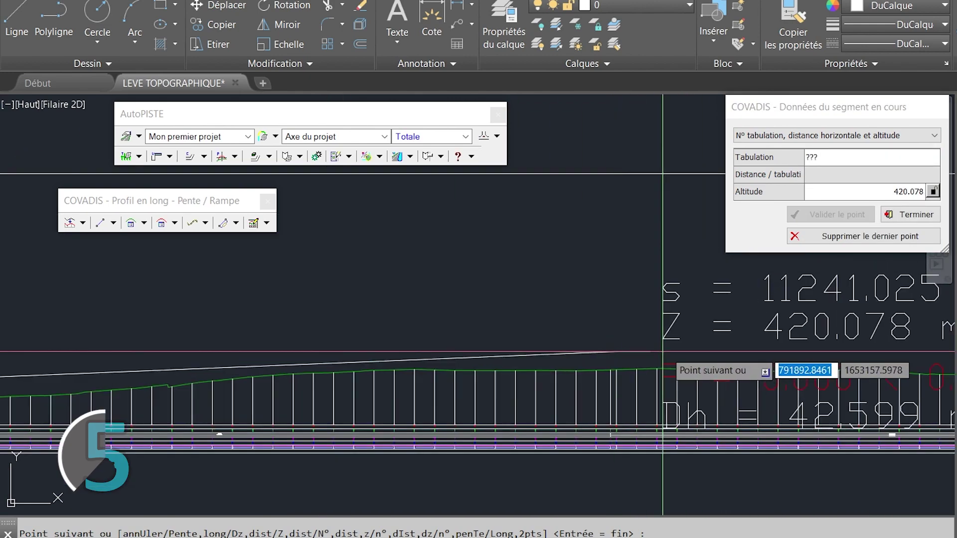
scroll(658, 350, "down", 3)
left_click(790, 381)
left_click(911, 215)
left_click(908, 211)
- Regenerate the drawing and examine the hatched gap between the project line and the ground along the long profile
scroll(598, 299, "down", 4)
middle_click_drag(349, 309, 644, 293)
scroll(643, 293, "down", 4)
scroll(667, 294, "up", 4)
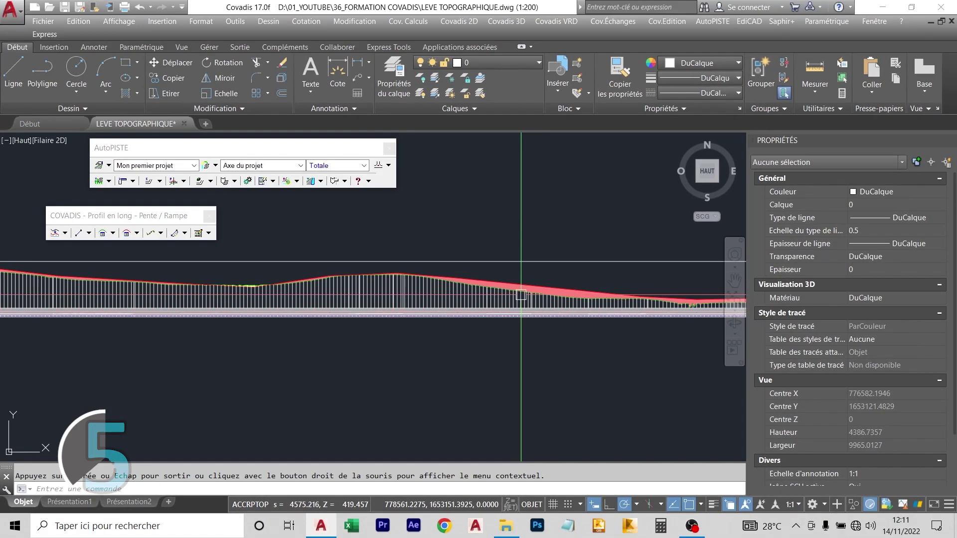
type("re")
key("Return")
scroll(674, 294, "down", 4)
middle_click_drag(705, 298, 729, 307)
scroll(336, 310, "up", 3)
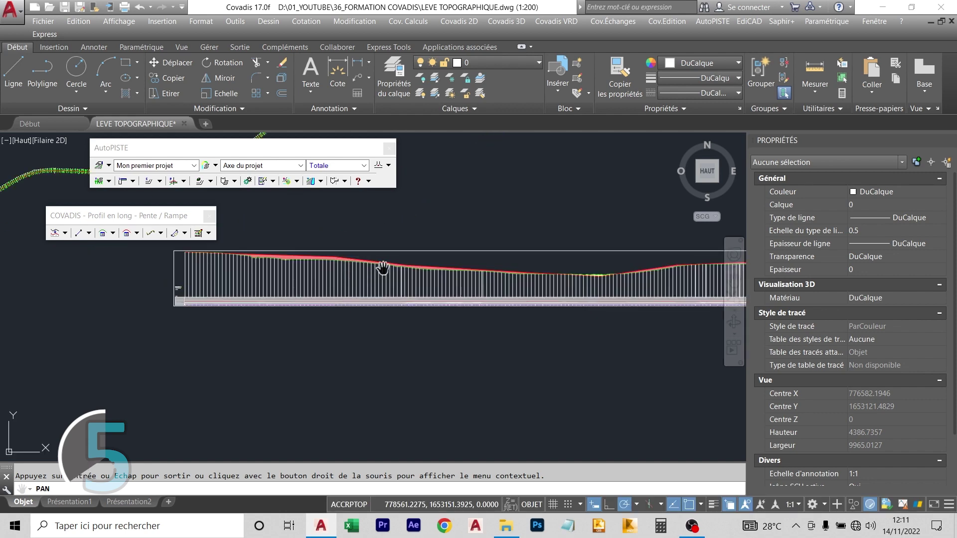
scroll(290, 308, "up", 3)
left_click_drag(584, 300, 431, 313)
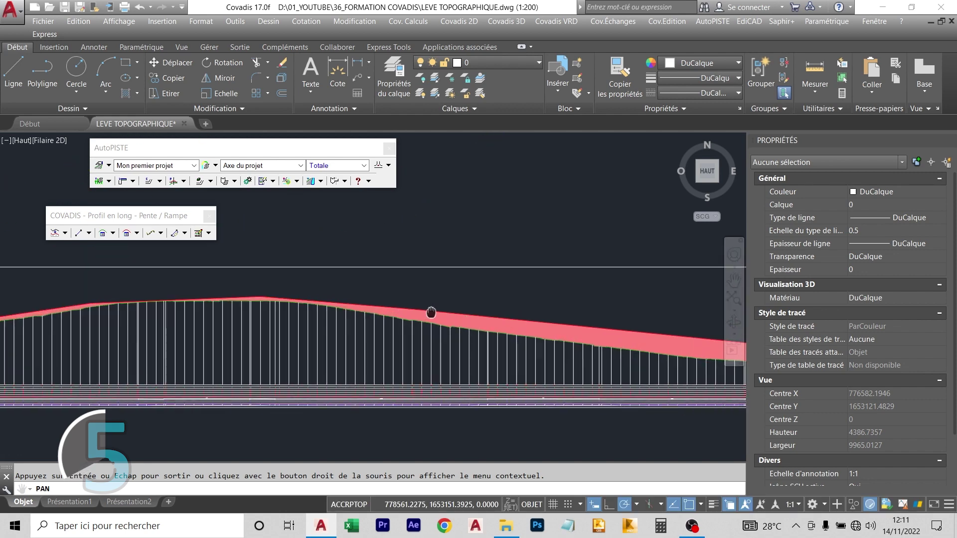
scroll(562, 294, "up", 3)
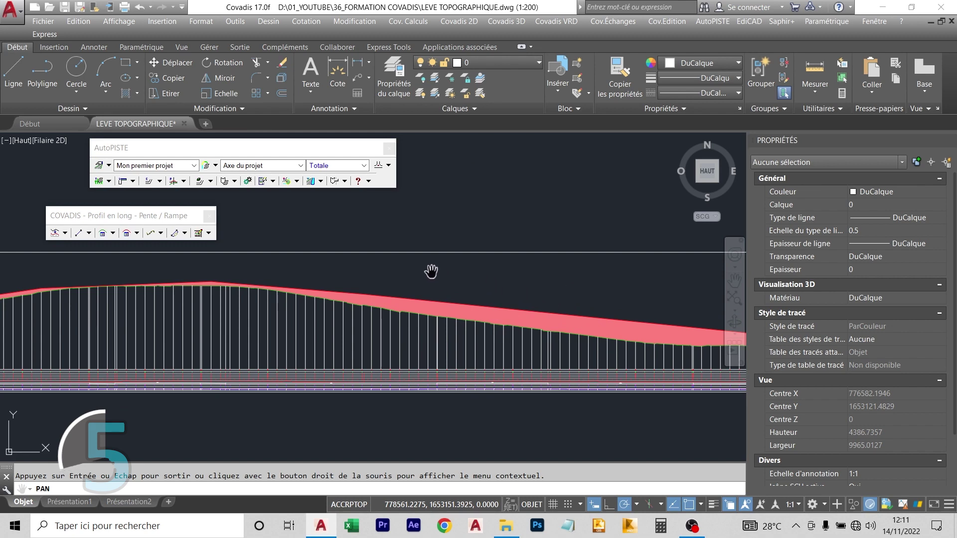
key("Escape")
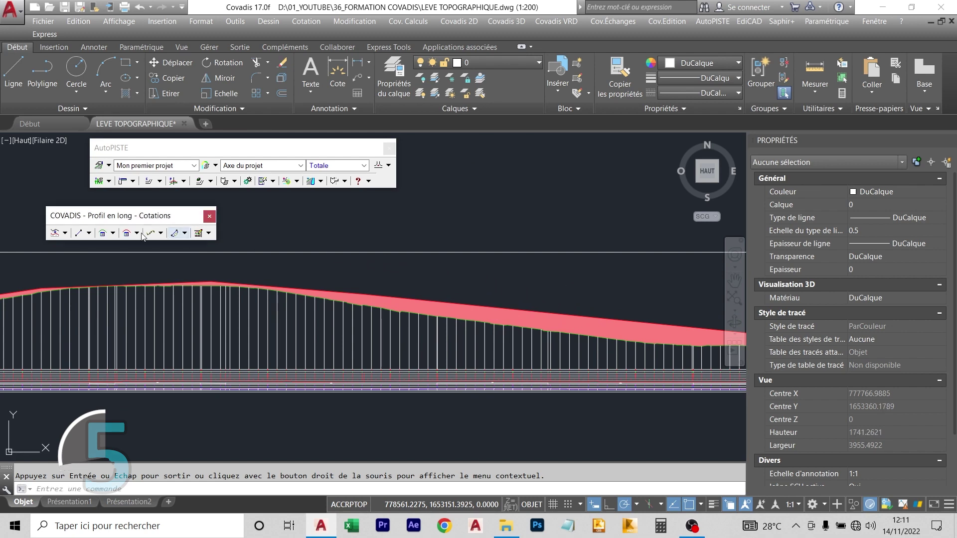
- Insert a vertex on the descending project segment after the crest, bringing it down to the ground at station 4550 m, altitude about 425.11 m
left_click(65, 233)
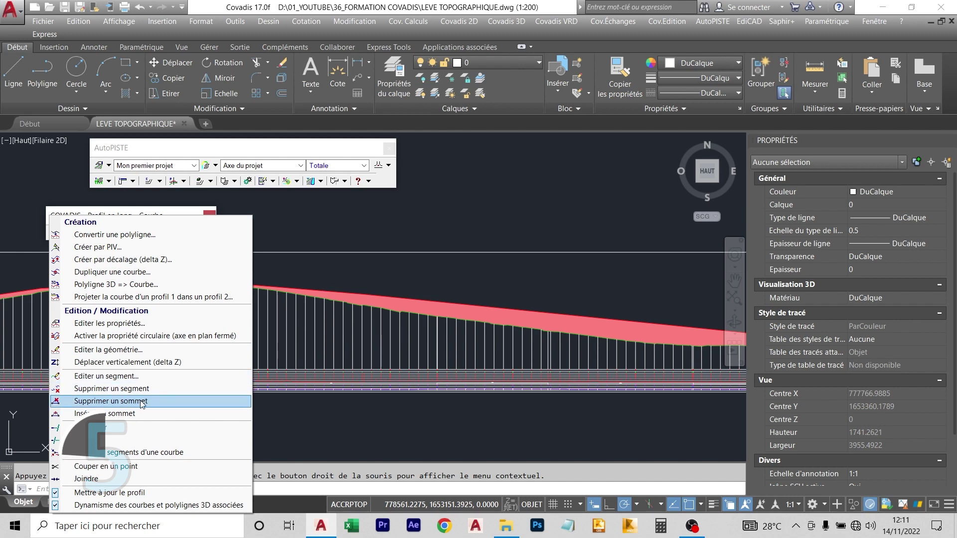
left_click(141, 413)
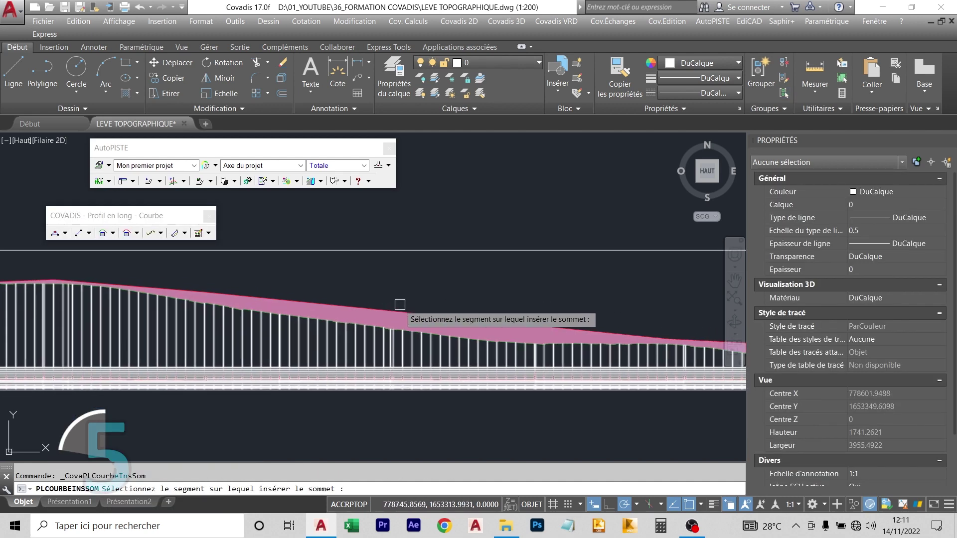
left_click(399, 304)
left_click(423, 348)
scroll(365, 333, "up", 4)
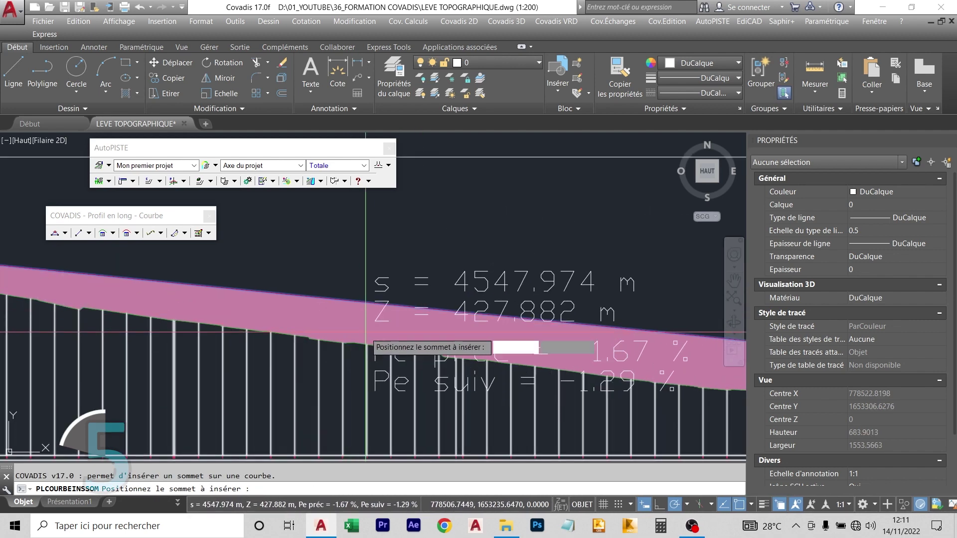
left_click(366, 352)
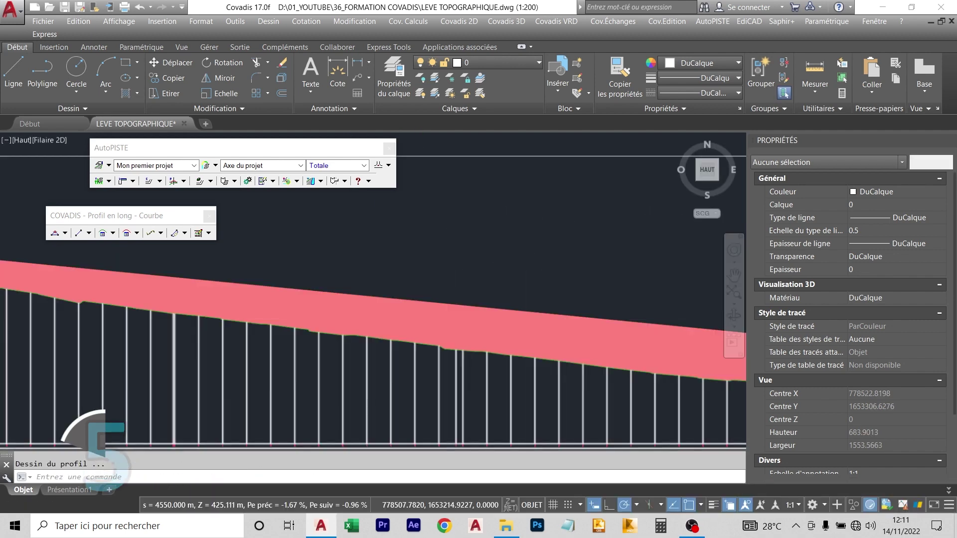
- Examine the fit of the project line to the ground from the end of the profile back to its start
scroll(435, 294, "down", 4)
type("P")
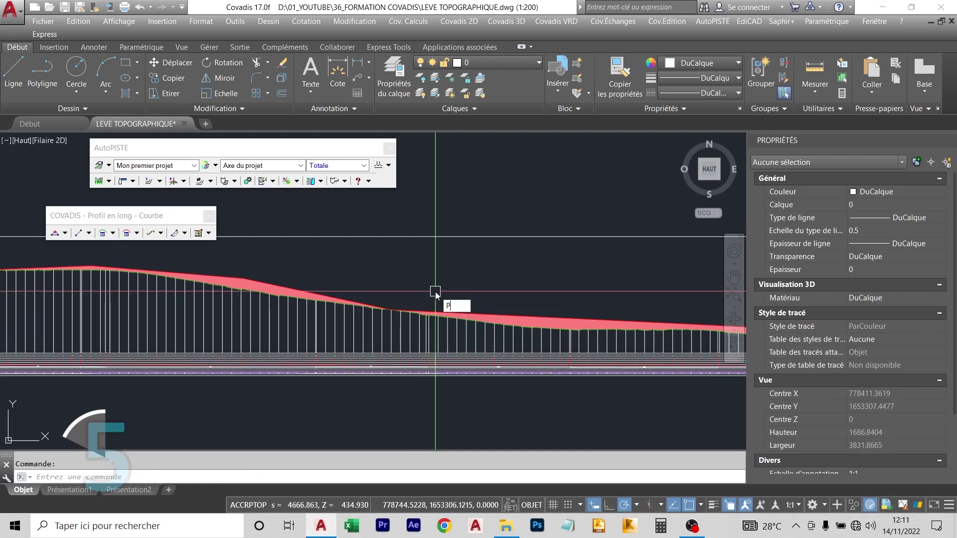
key("Return")
scroll(435, 294, "down", 8)
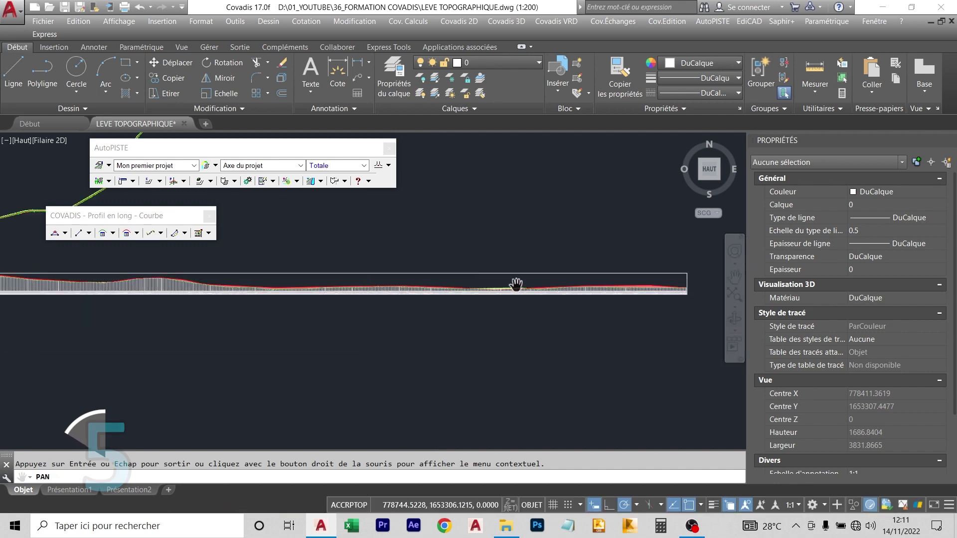
scroll(637, 284, "up", 4)
scroll(640, 284, "down", 4)
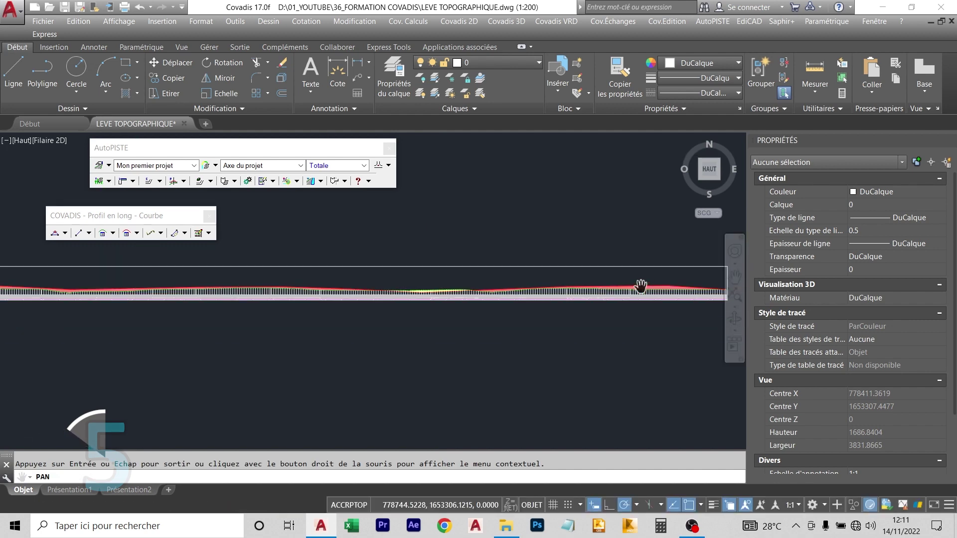
left_click_drag(174, 293, 524, 300)
scroll(310, 286, "up", 4)
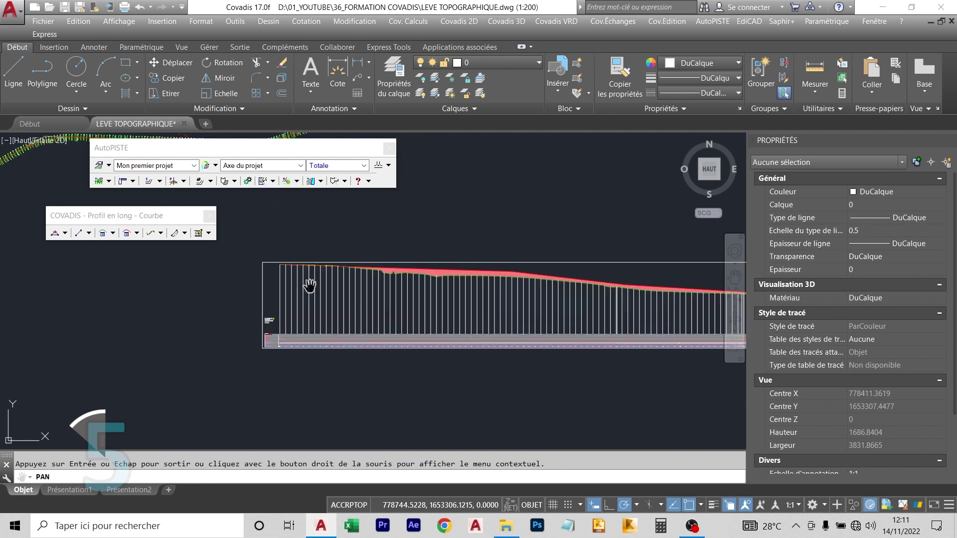
left_click_drag(583, 284, 469, 303)
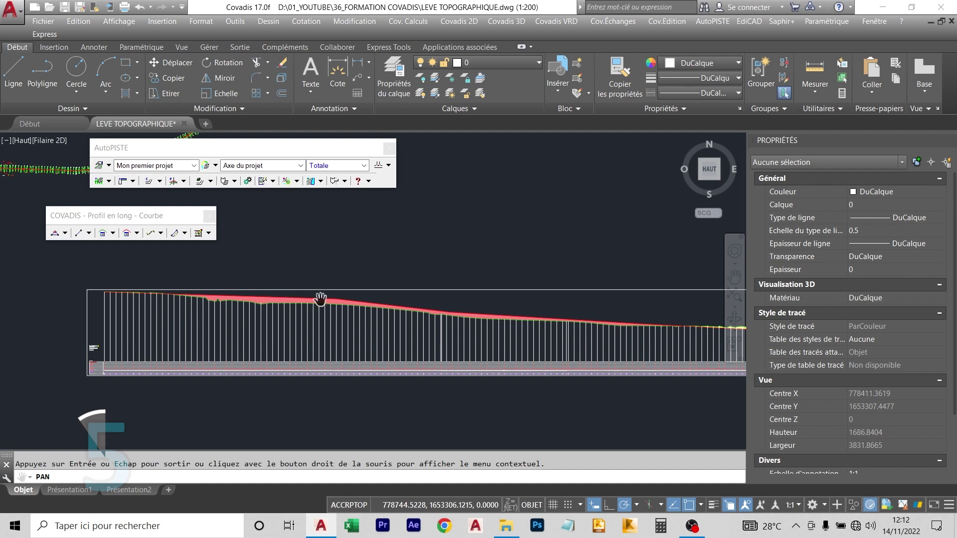
key("Escape")
- Join the two project segments meeting at station 1000 m with a parabola tangent to both, picking a radius of about 34144 m
left_click(136, 233)
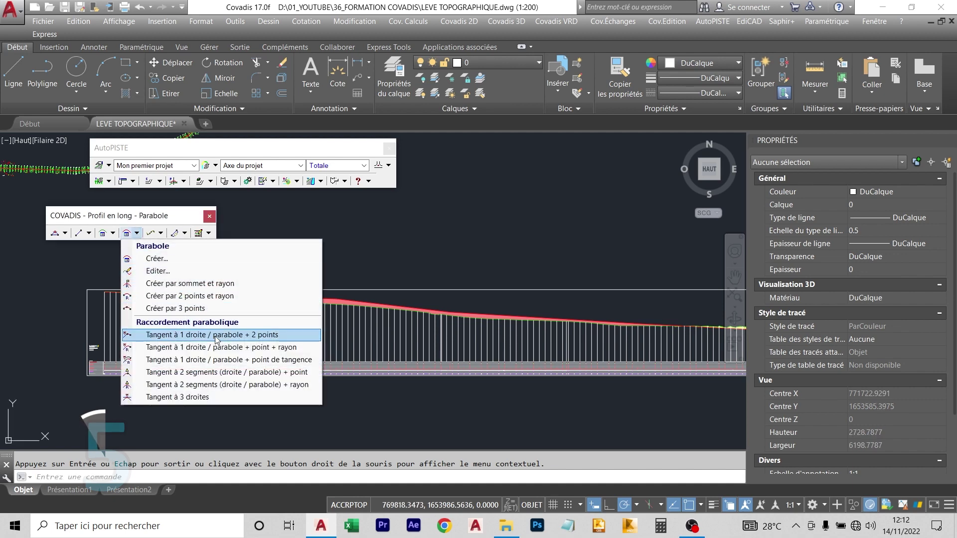
left_click(238, 385)
scroll(277, 298, "up", 6)
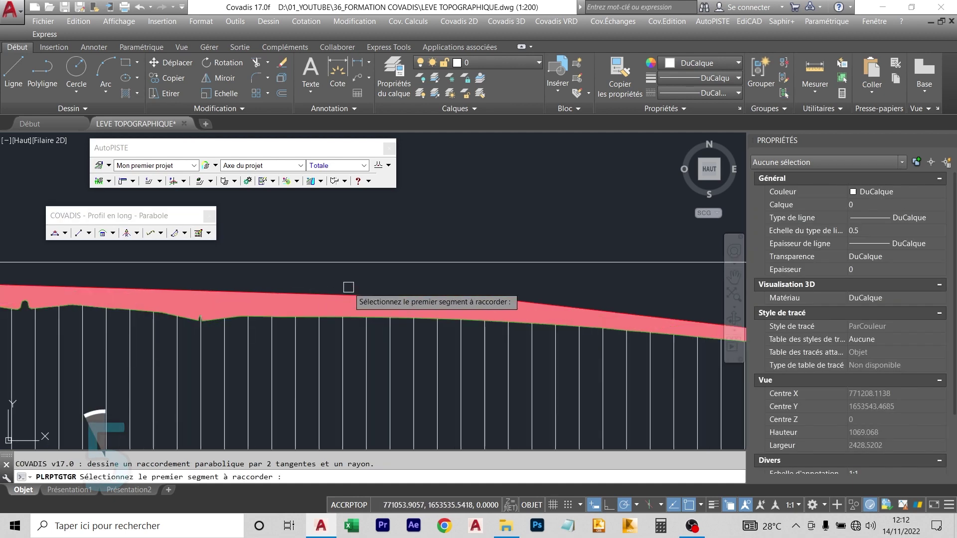
left_click(380, 296)
left_click(459, 339)
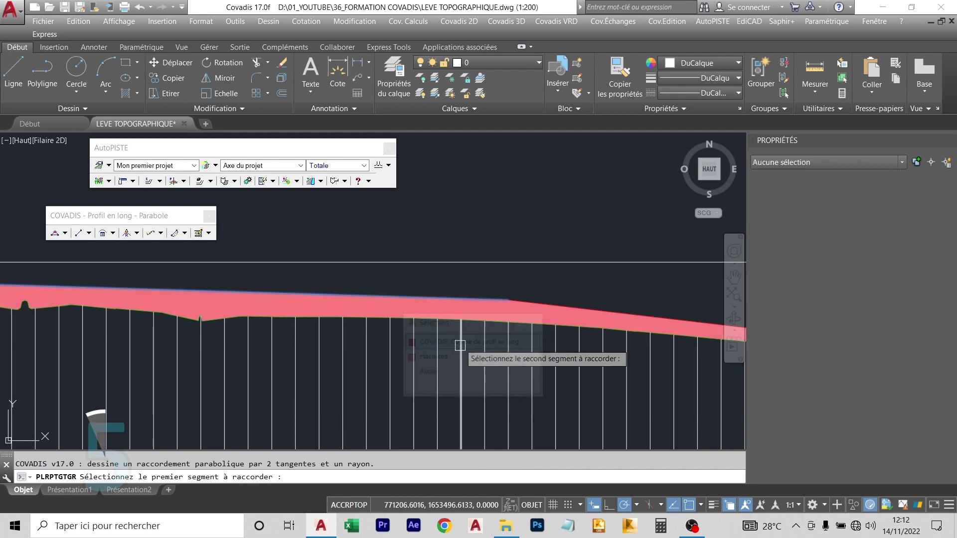
left_click(543, 312)
left_click(630, 347)
scroll(525, 314, "up", 6)
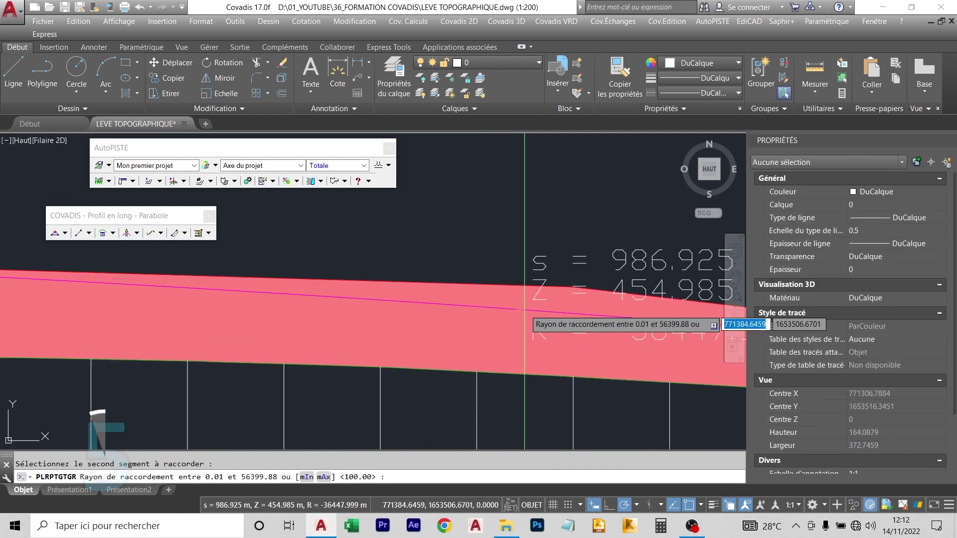
key("Return")
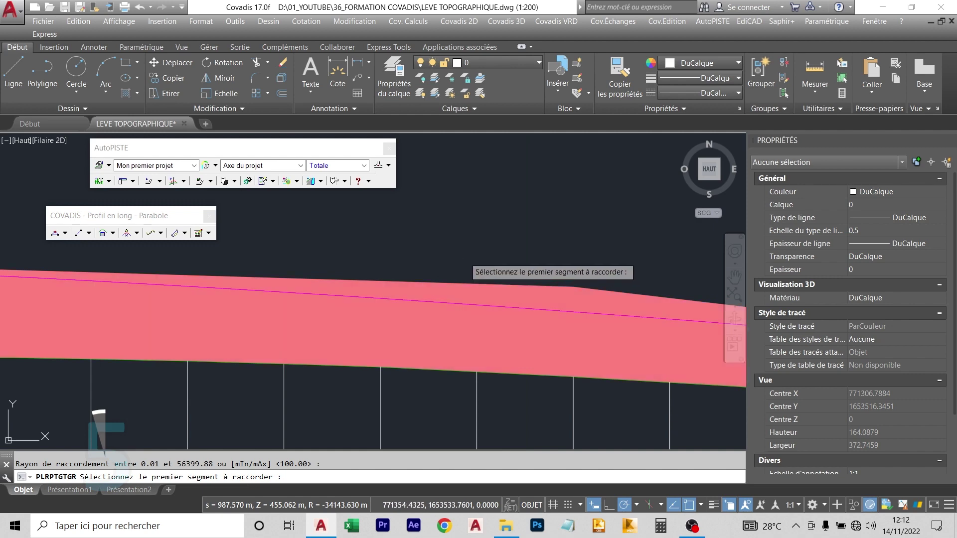
key("Return")
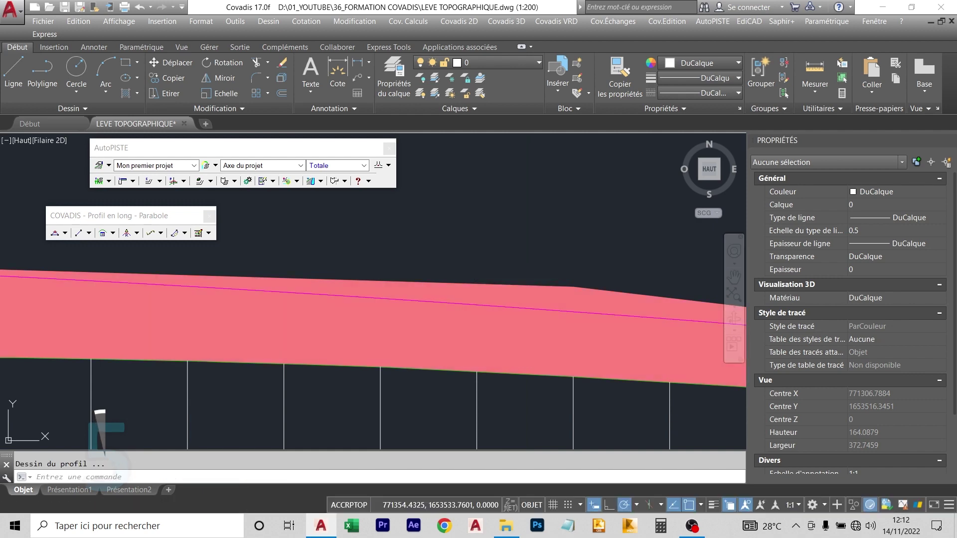
- Review the redrawn long profile and open the geometry of the project curve for editing
scroll(523, 262, "down", 10)
scroll(492, 269, "up", 4)
scroll(473, 256, "down", 5)
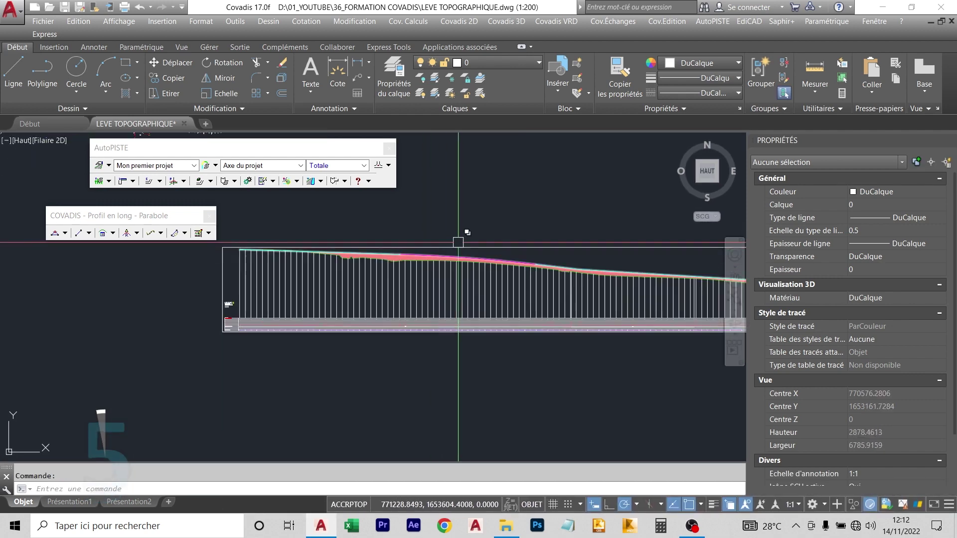
key("Return")
scroll(388, 246, "down", 5)
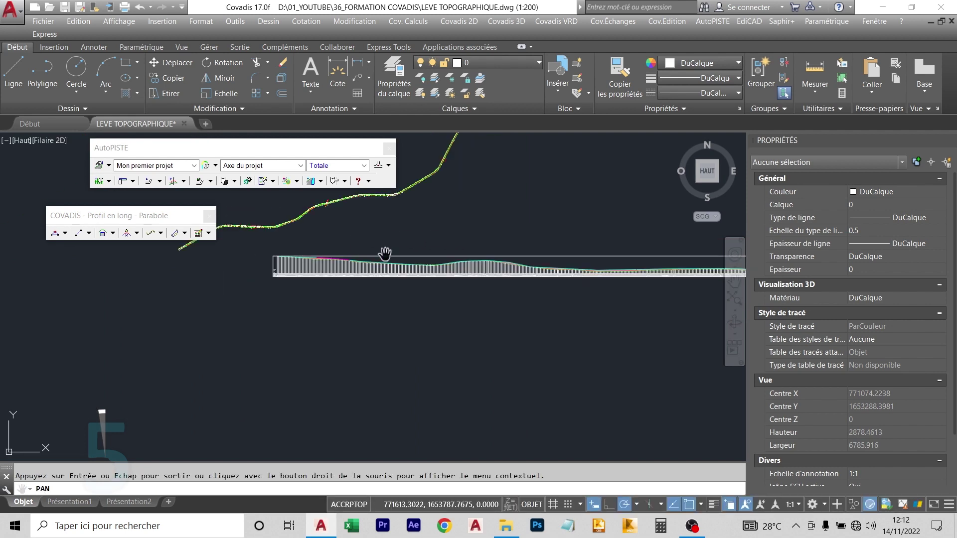
scroll(544, 260, "up", 2)
left_click_drag(543, 260, 279, 289)
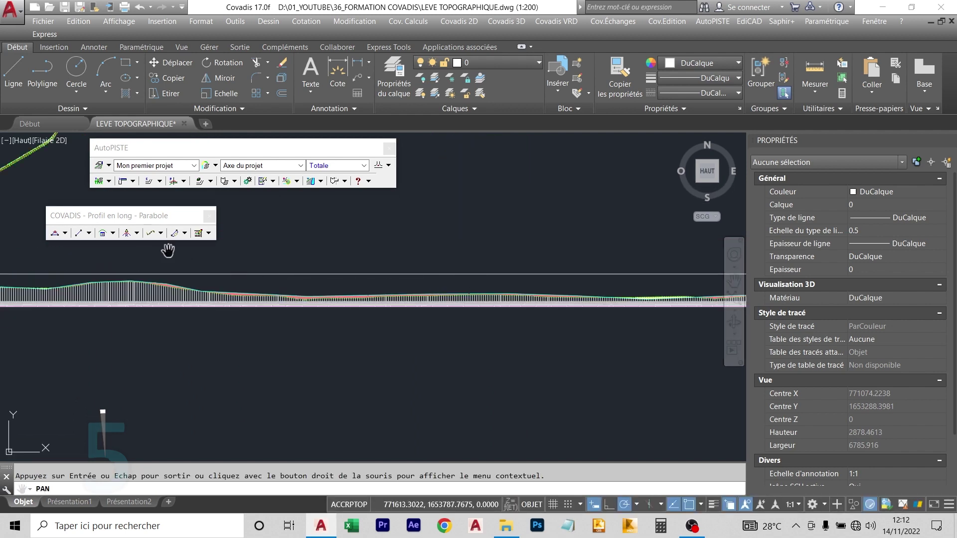
left_click(58, 234)
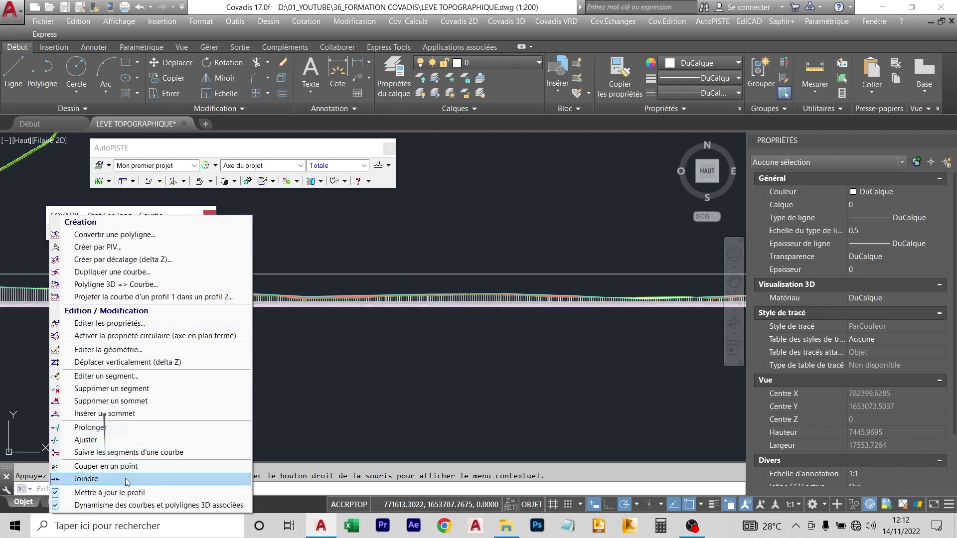
left_click(149, 375)
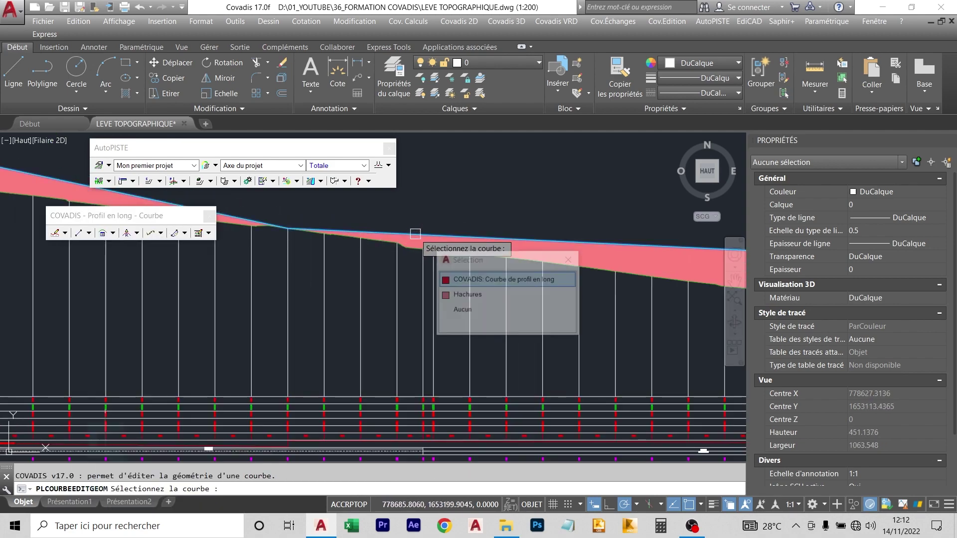
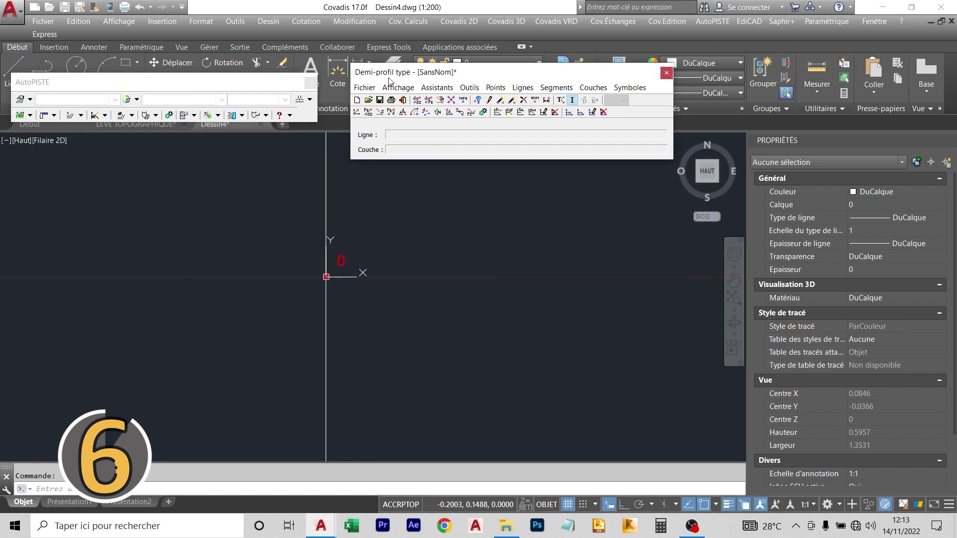
- Add a dX - Pente point from point 0 of the half typical section, with a dX of 3.5 m and a slope of -2.5 %
left_click_drag(389, 77, 444, 94)
middle_click_drag(332, 256, 283, 231)
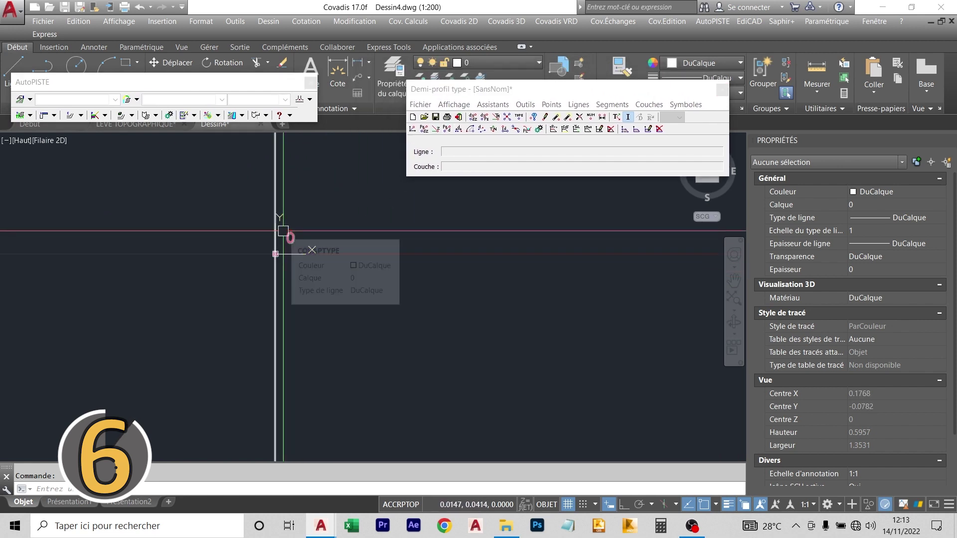
left_click(551, 104)
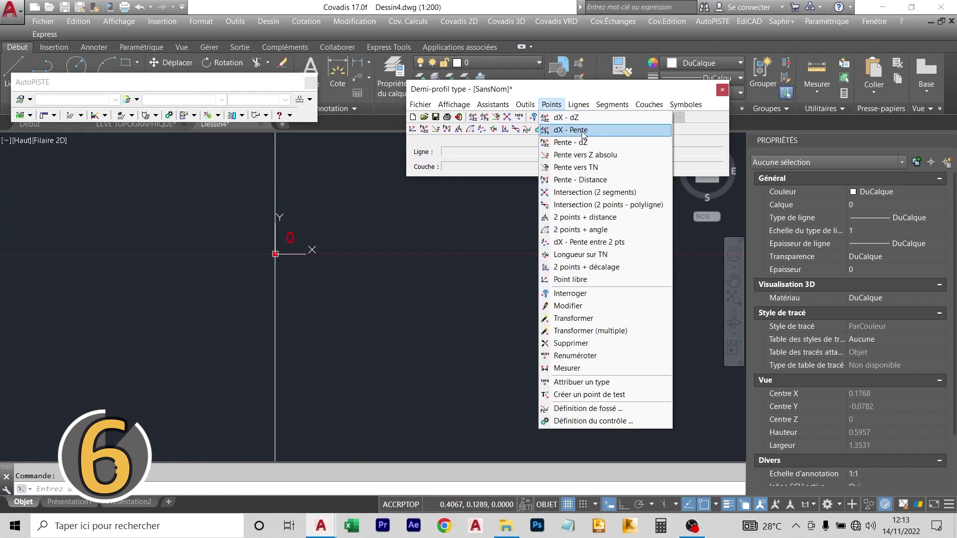
left_click(578, 131)
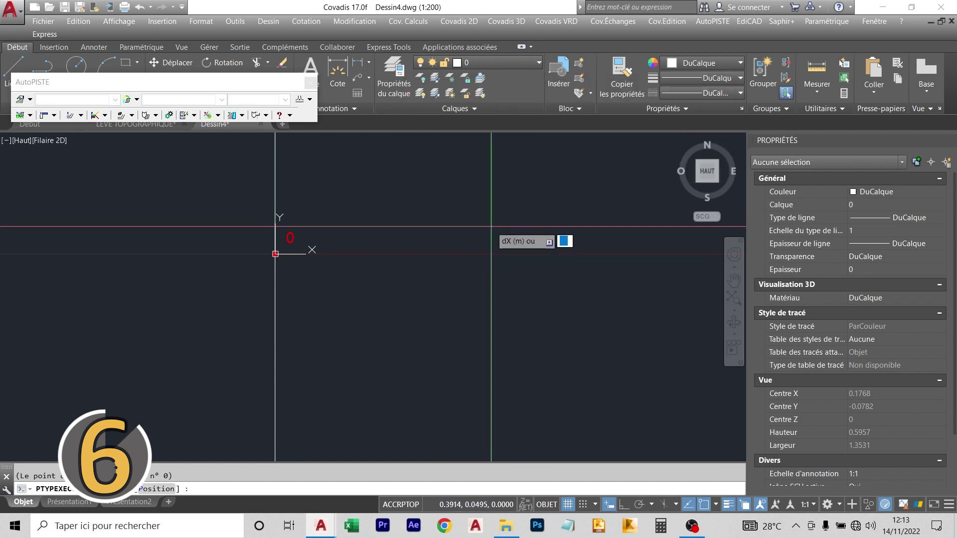
type("3.5")
key("Return")
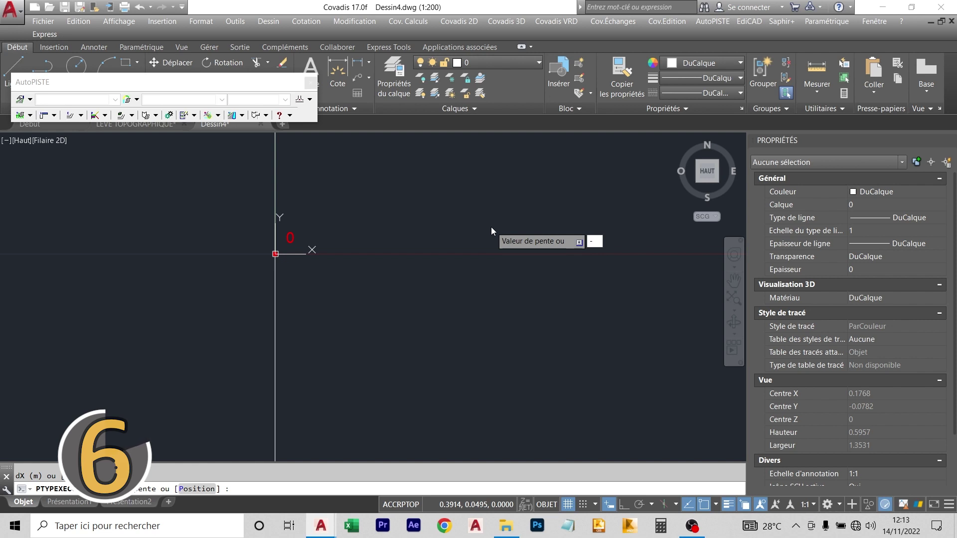
type("2.5")
key("Return")
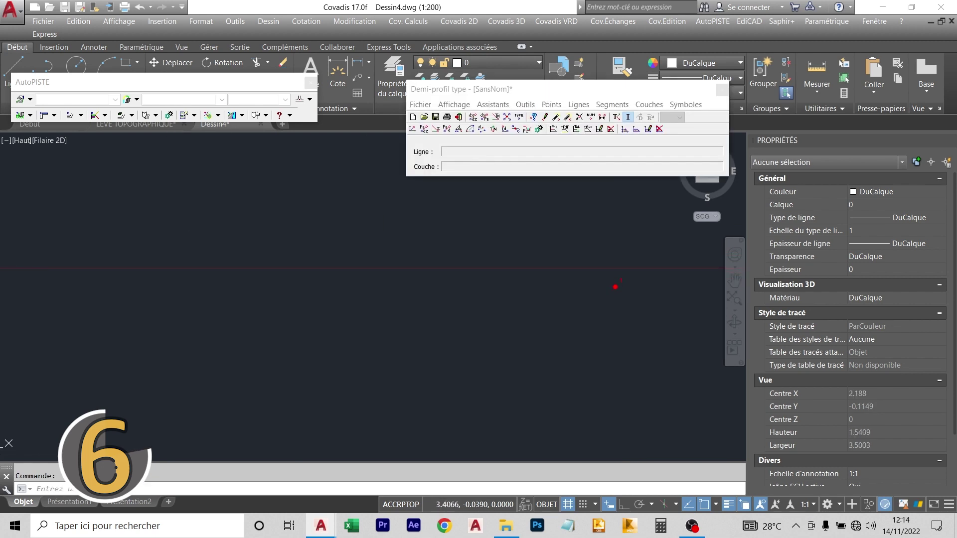
- Add three dX - dZ points directly below the outer edge point and three more below the axis point of the half typical section
scroll(613, 279, "down", 2)
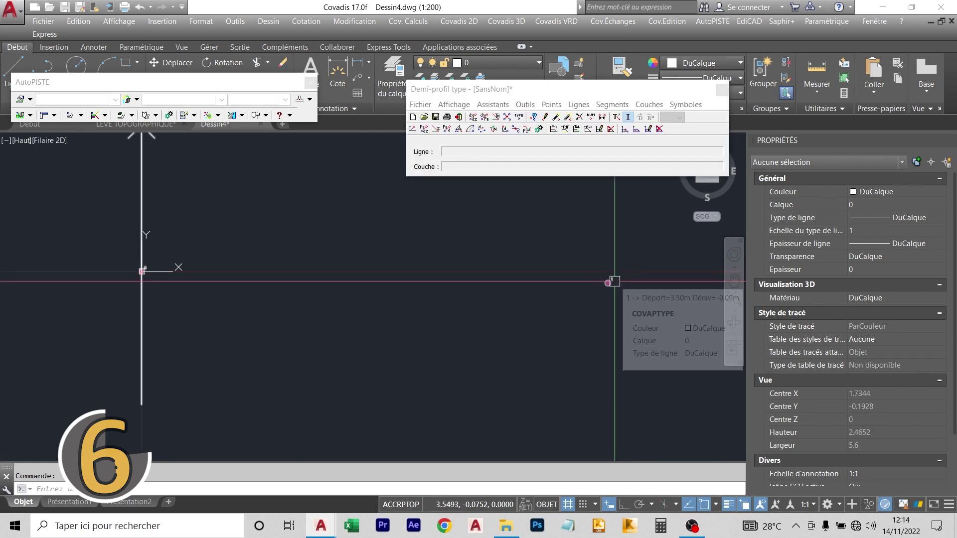
left_click(551, 105)
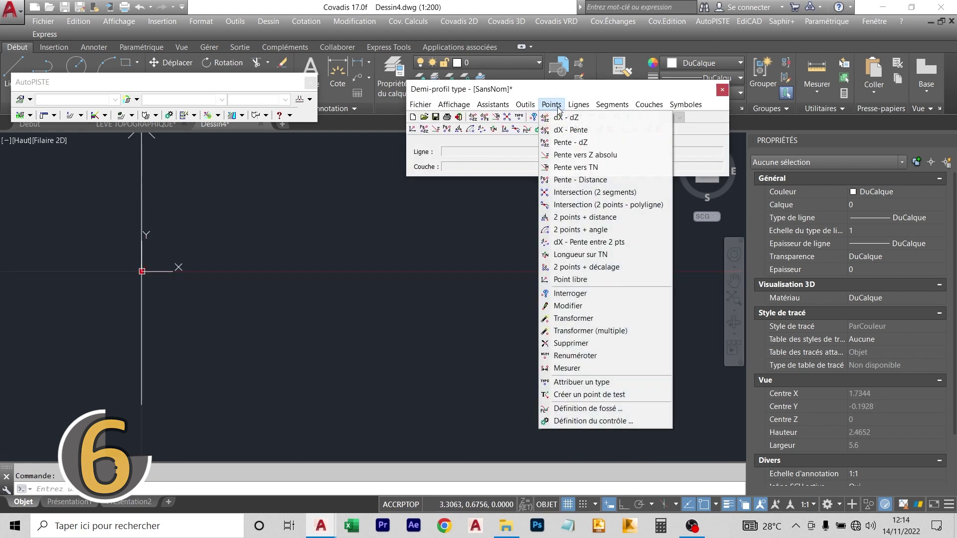
left_click(563, 120)
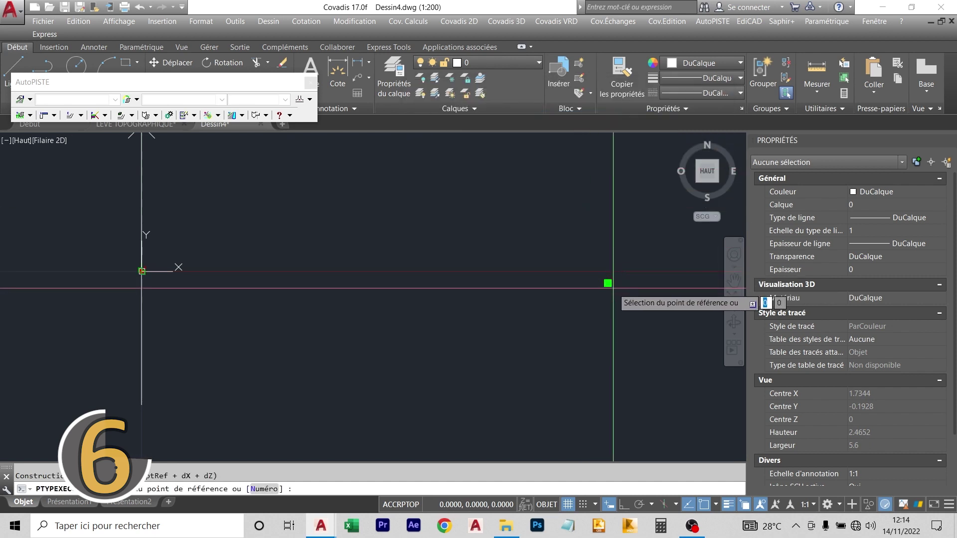
left_click(608, 282)
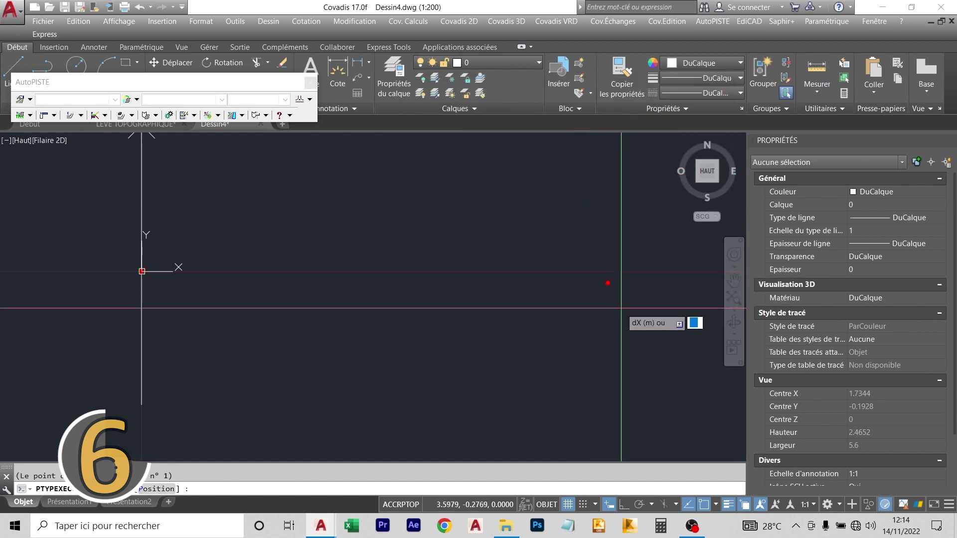
key("Return")
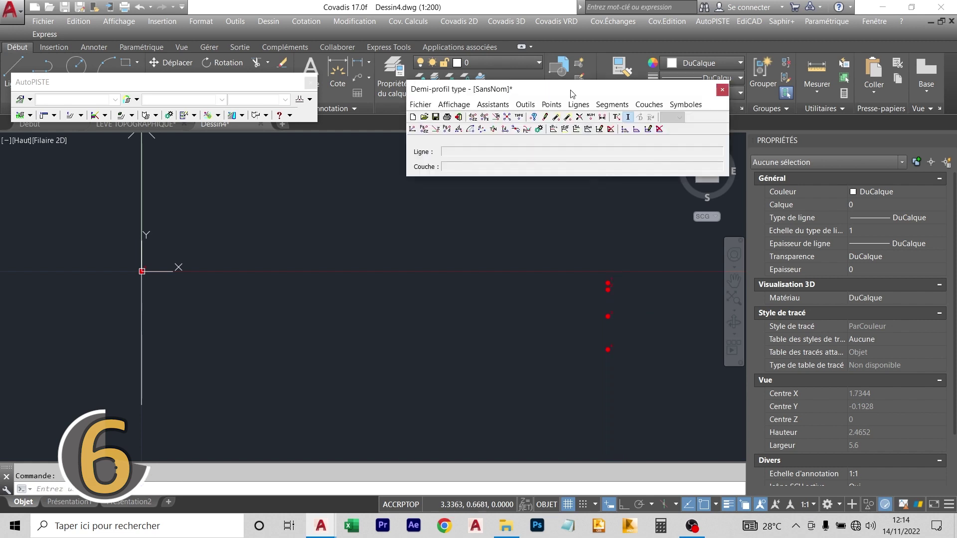
left_click(142, 271)
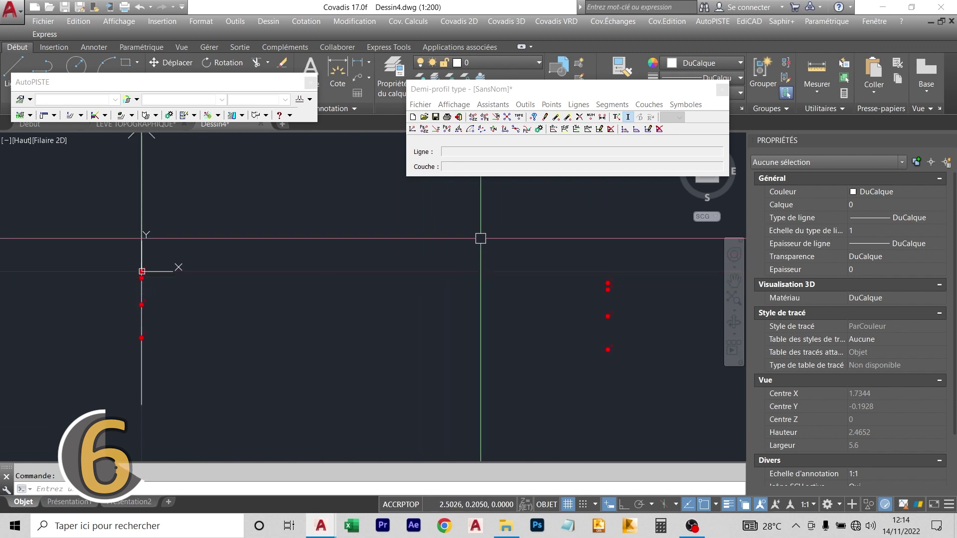
- Define the Projet line from the axis point to the outer edge point and down to the lowest outer point
left_click(578, 104)
left_click(588, 117)
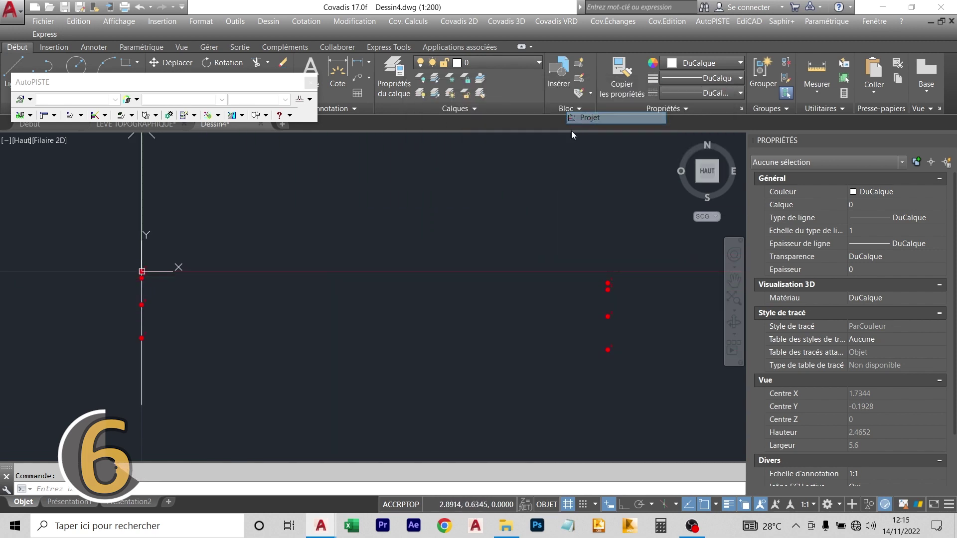
left_click(486, 353)
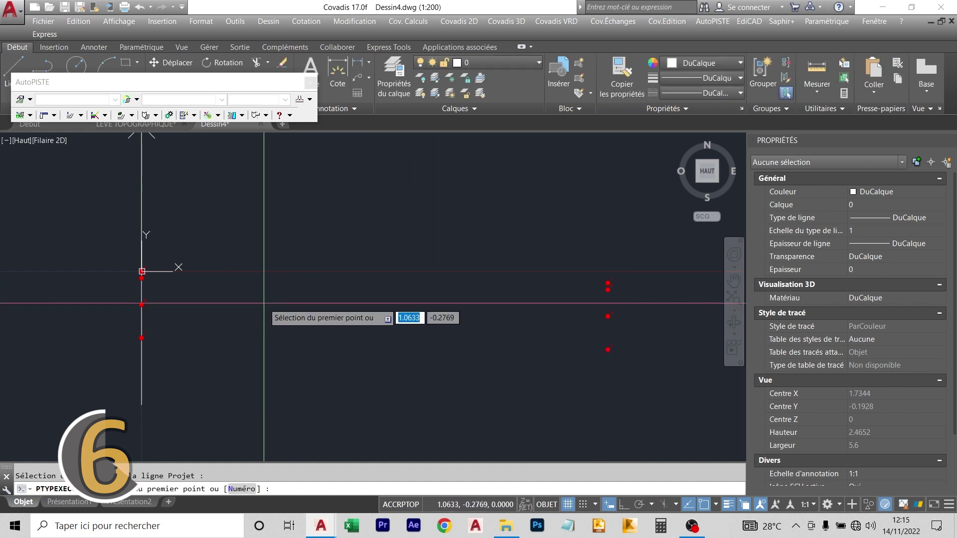
left_click(142, 272)
left_click(607, 283)
left_click(607, 349)
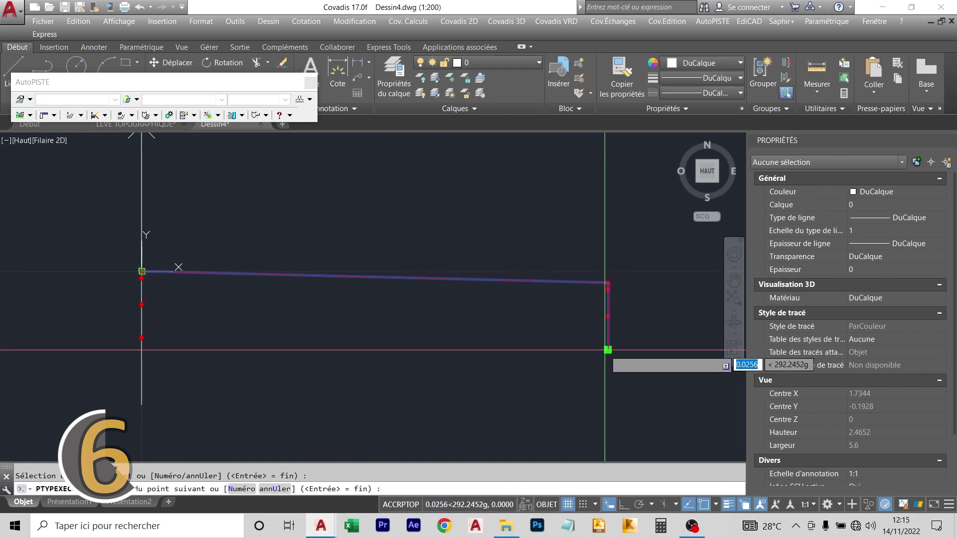
right_click(637, 333)
left_click(642, 341)
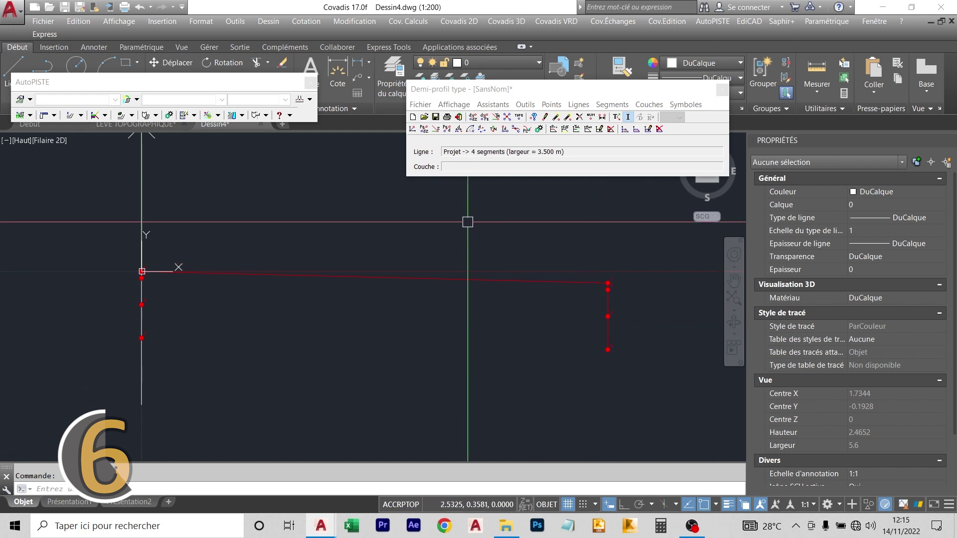
- Define the Fond de forme line from the lowest axis point to the lowest outer point
left_click(578, 106)
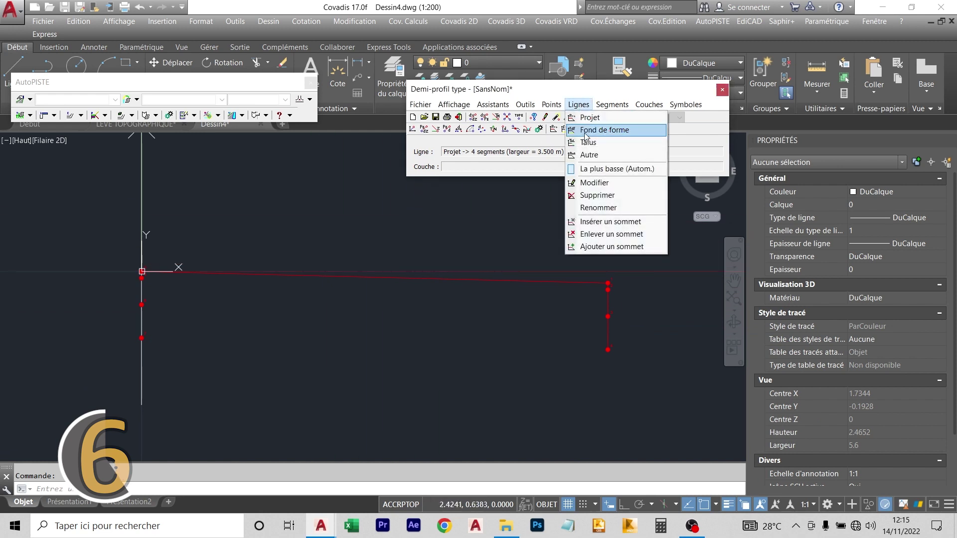
left_click(585, 131)
left_click(463, 348)
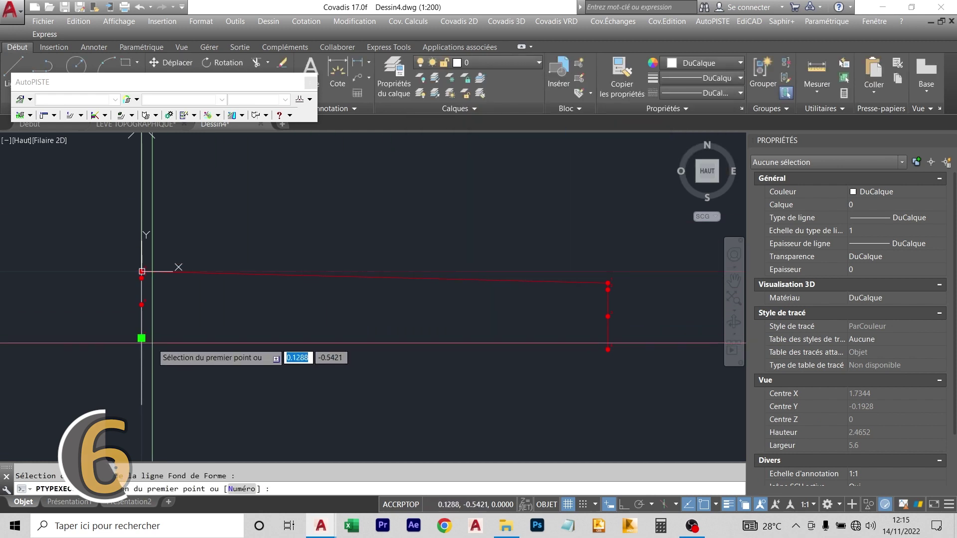
left_click(141, 337)
left_click(607, 350)
right_click(634, 340)
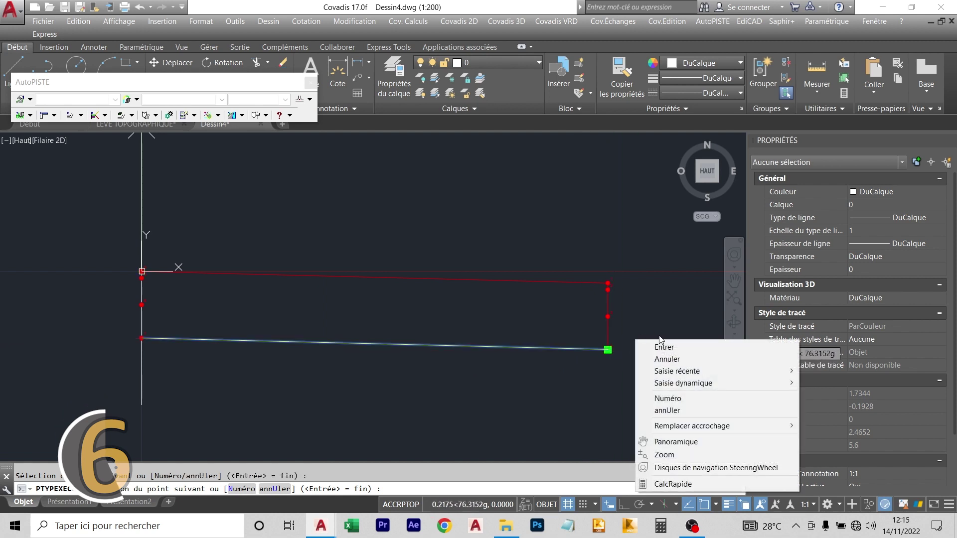
left_click(649, 344)
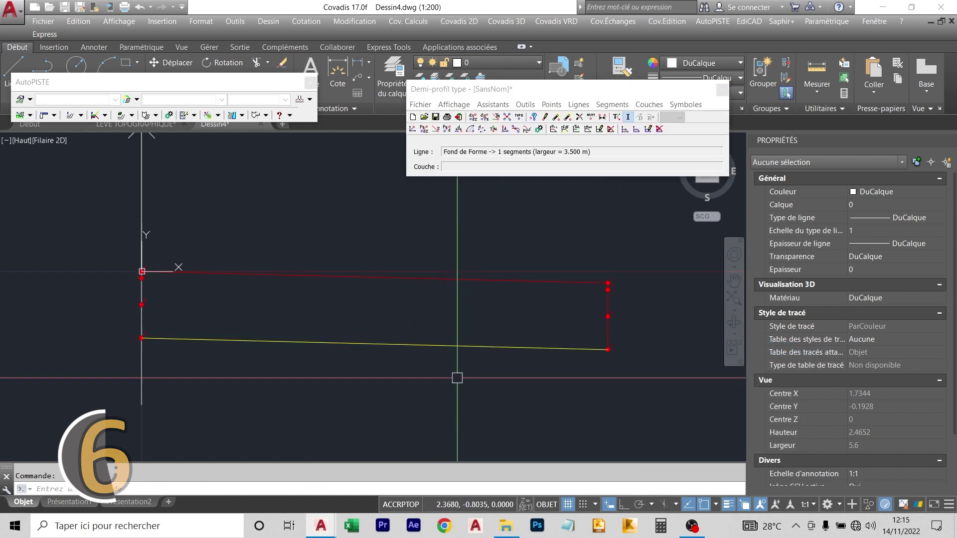
- Create a test point at the lowest outer point of the section, keeping the default X offset of 0.00 m
middle_click_drag(523, 311, 383, 306)
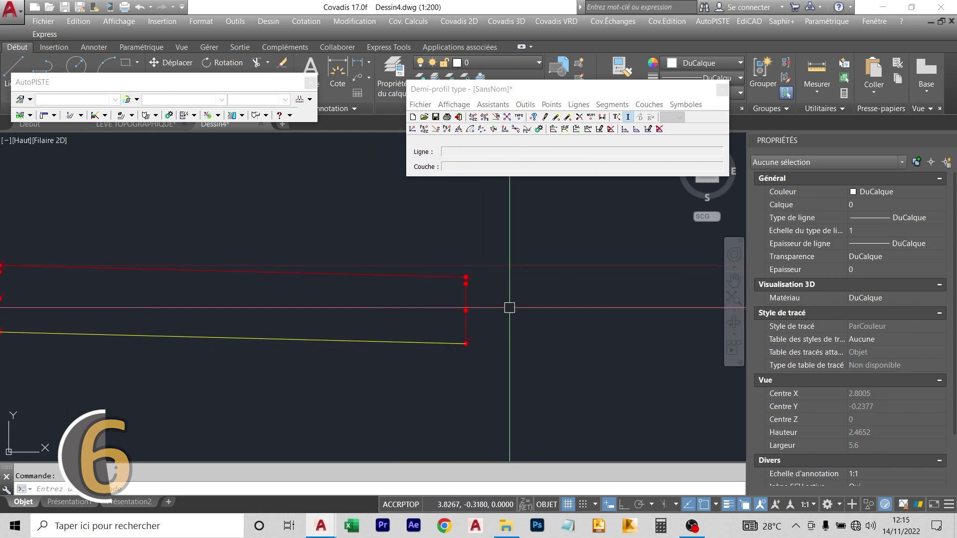
scroll(511, 308, "down", 2)
scroll(540, 326, "up", 2)
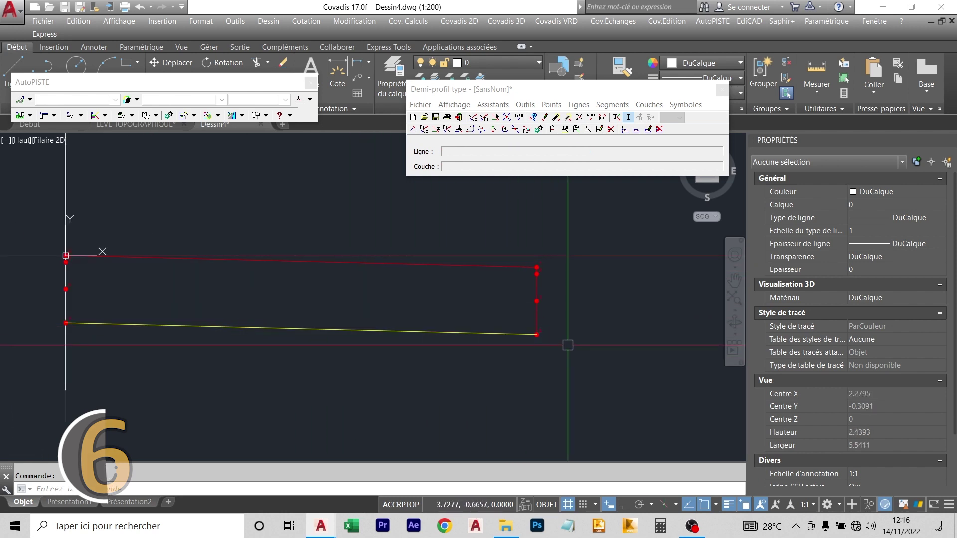
middle_click_drag(581, 311, 544, 316)
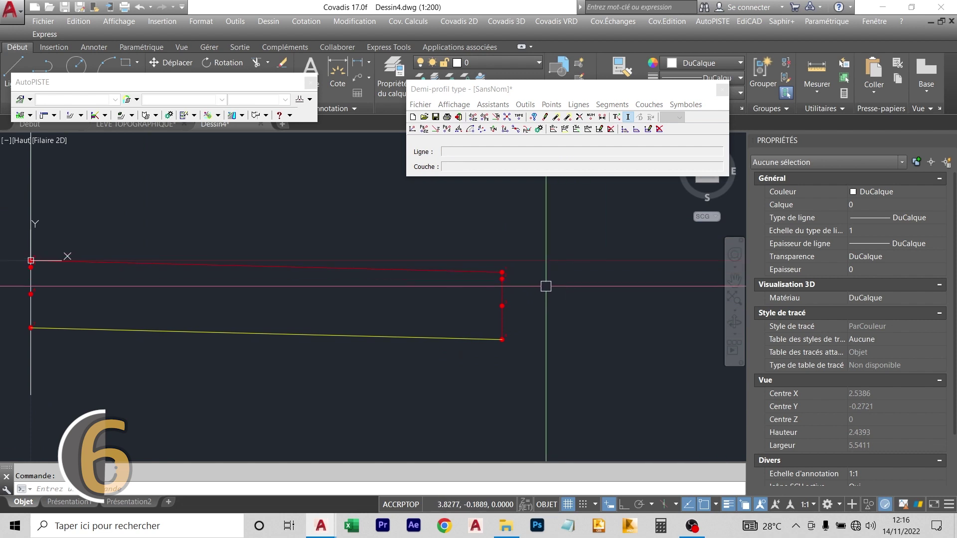
left_click(550, 104)
left_click(566, 213)
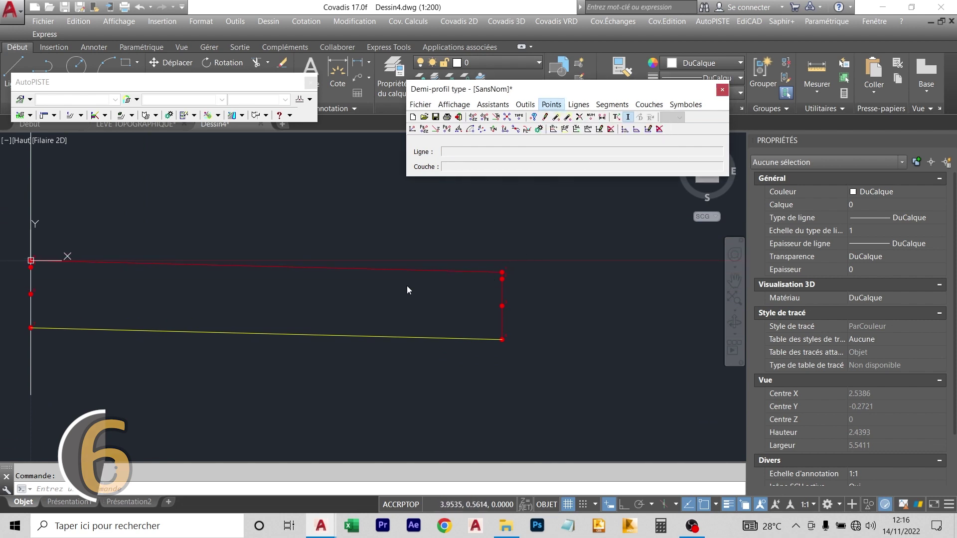
left_click(553, 105)
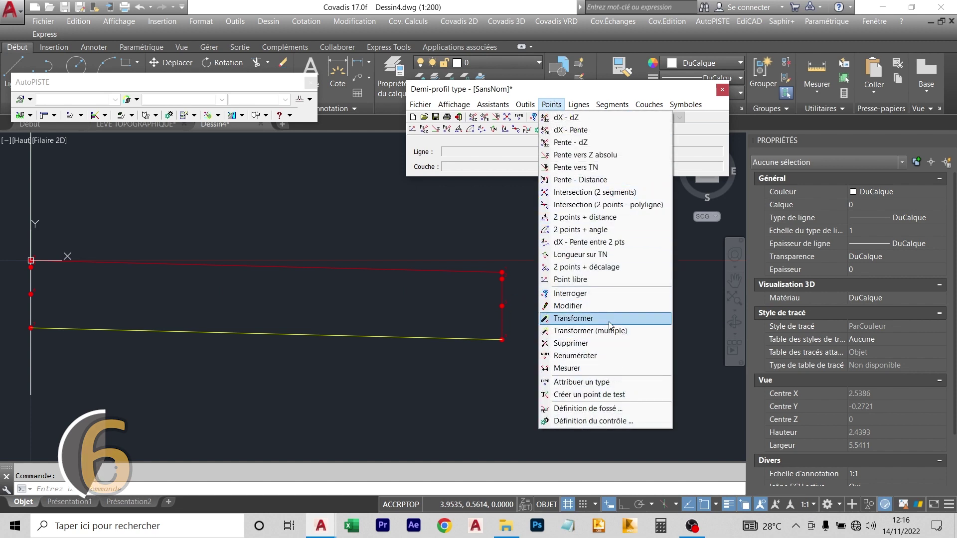
left_click(589, 394)
left_click(501, 339)
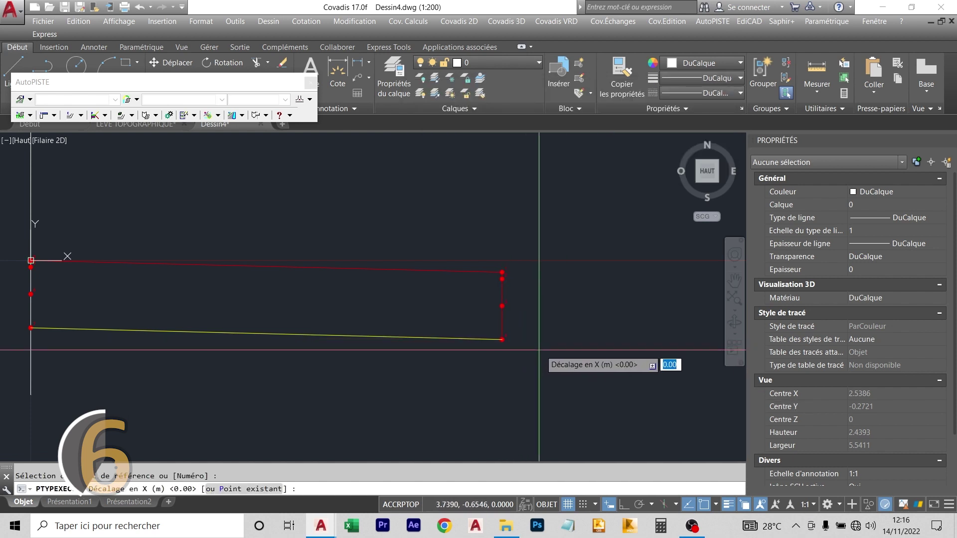
key("Return")
key("Return")
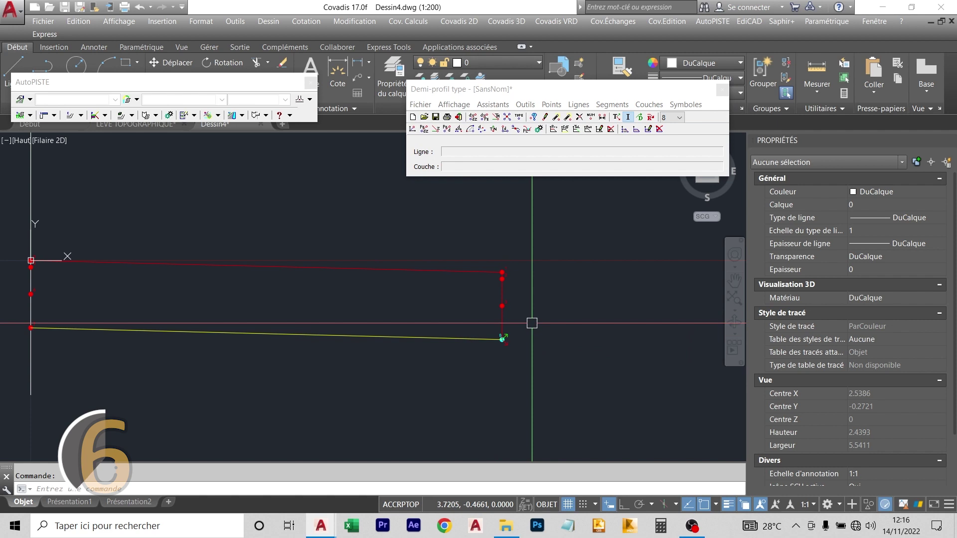
- Add two Pente vers TN points from the lowest outer point, one with a slope of -50 % and one with 50 %
left_click(551, 104)
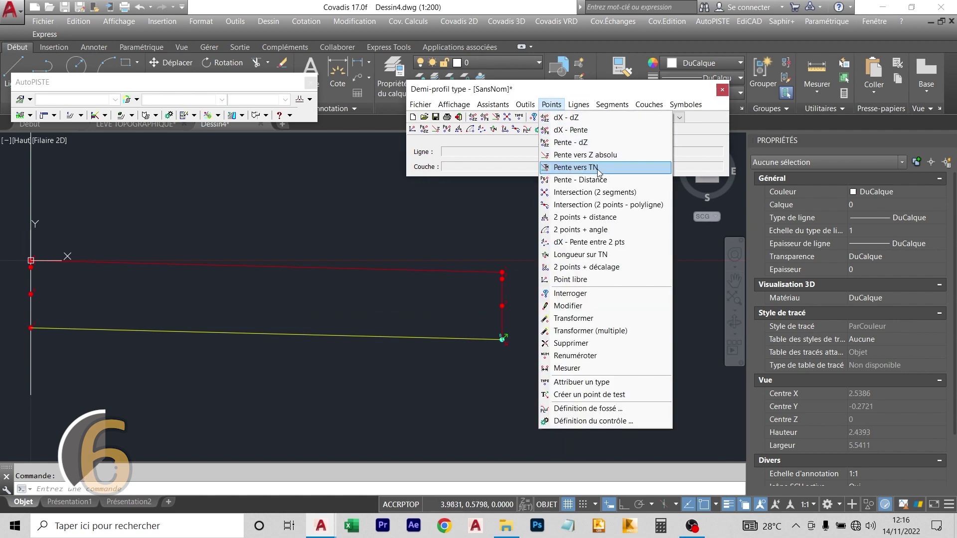
left_click(598, 167)
left_click(504, 339)
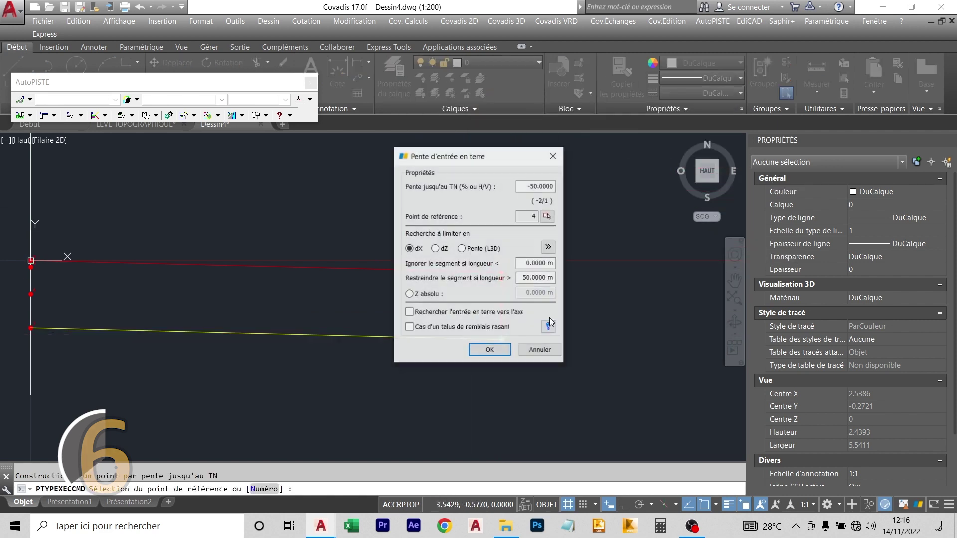
left_click(510, 355)
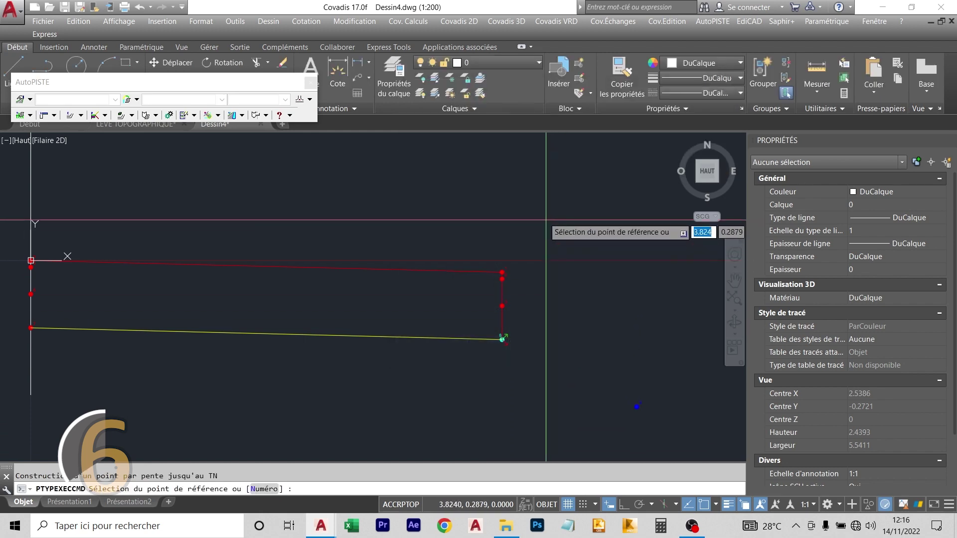
key("Return")
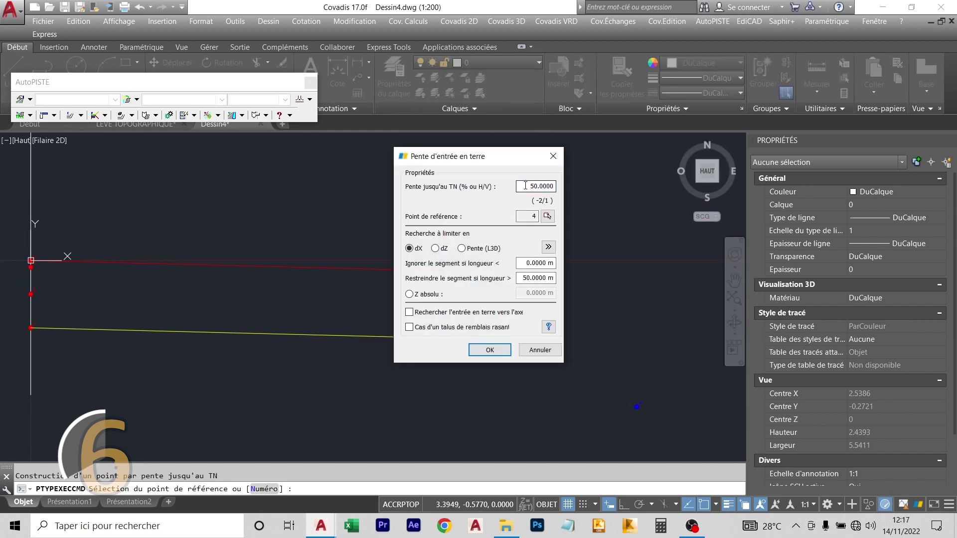
key("Escape")
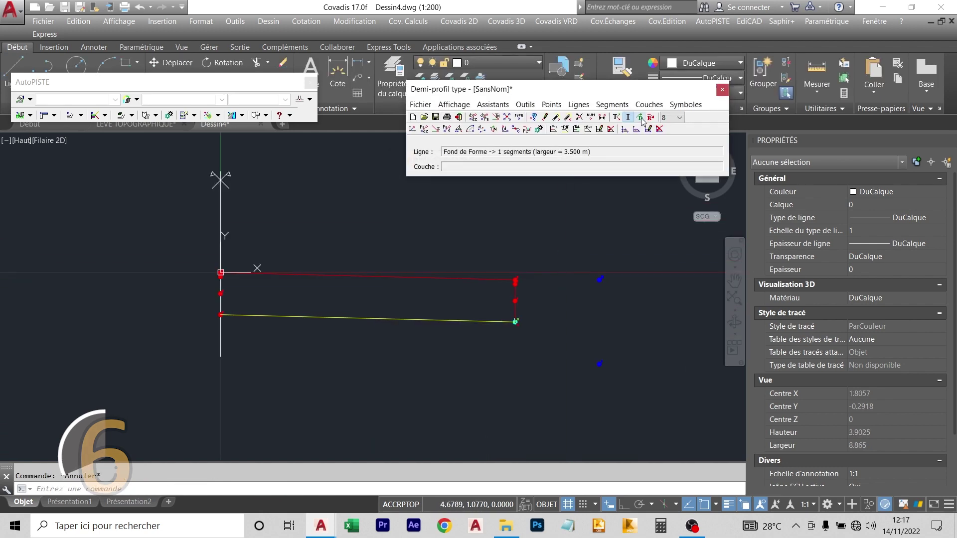
- Define the Talus line for the cut case from the lowest outer point to the upper ground-entry point
left_click(578, 104)
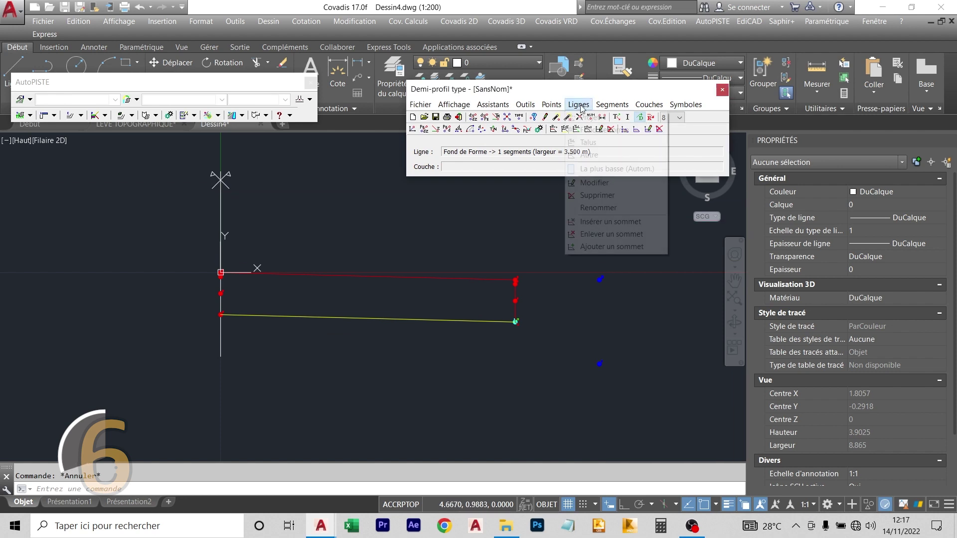
left_click(585, 141)
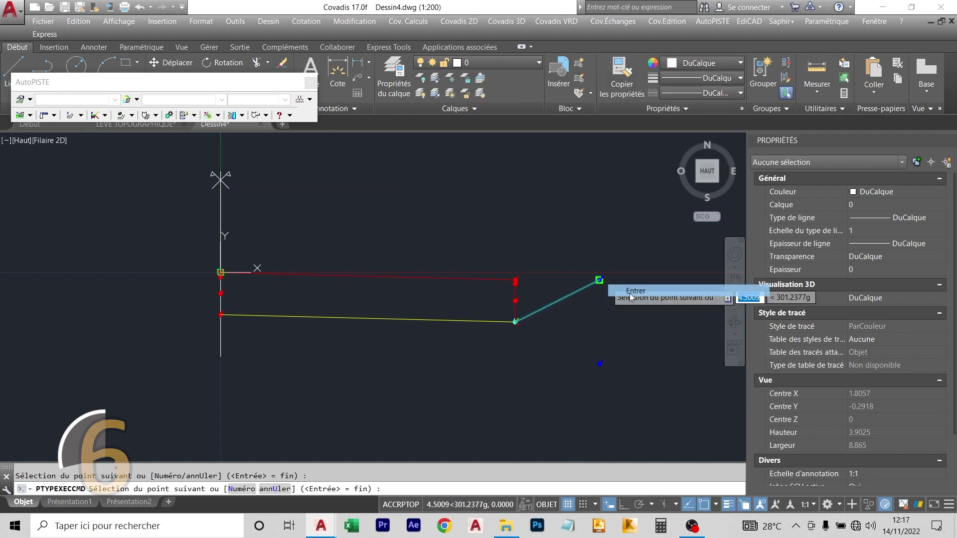
left_click(606, 282)
key("Return")
middle_click_drag(597, 273, 573, 284)
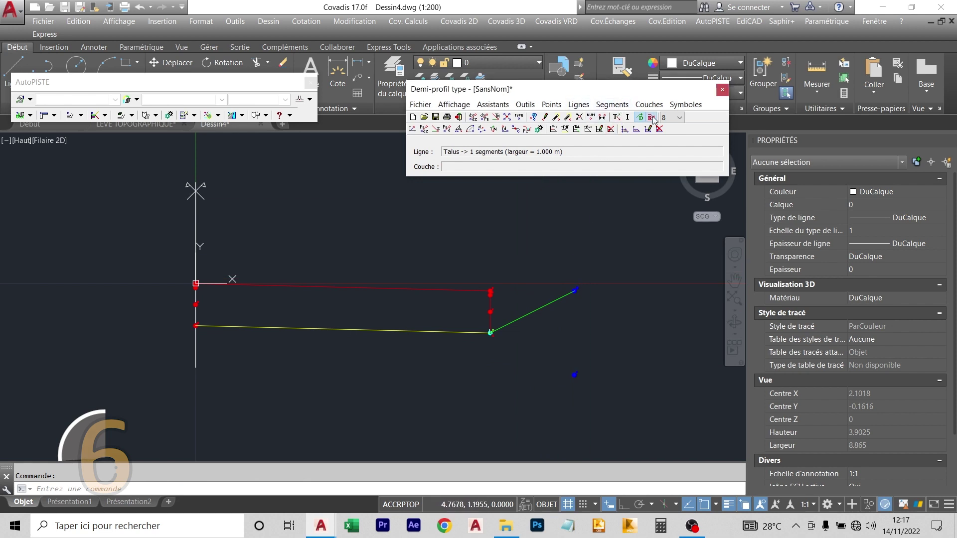
- Define the Talus line for the fill case from the lowest outer point to the lower ground-entry point
left_click(578, 104)
left_click(615, 140)
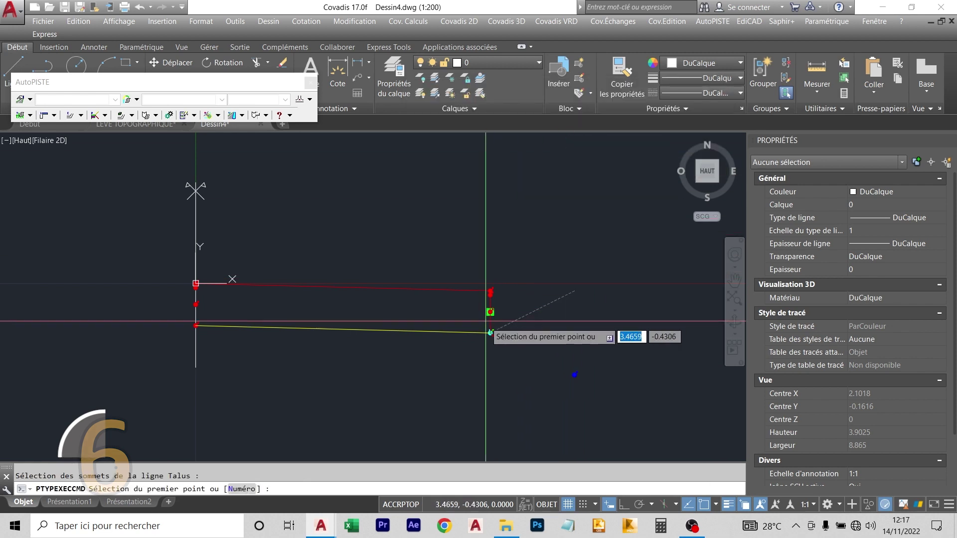
left_click(490, 332)
right_click(582, 373)
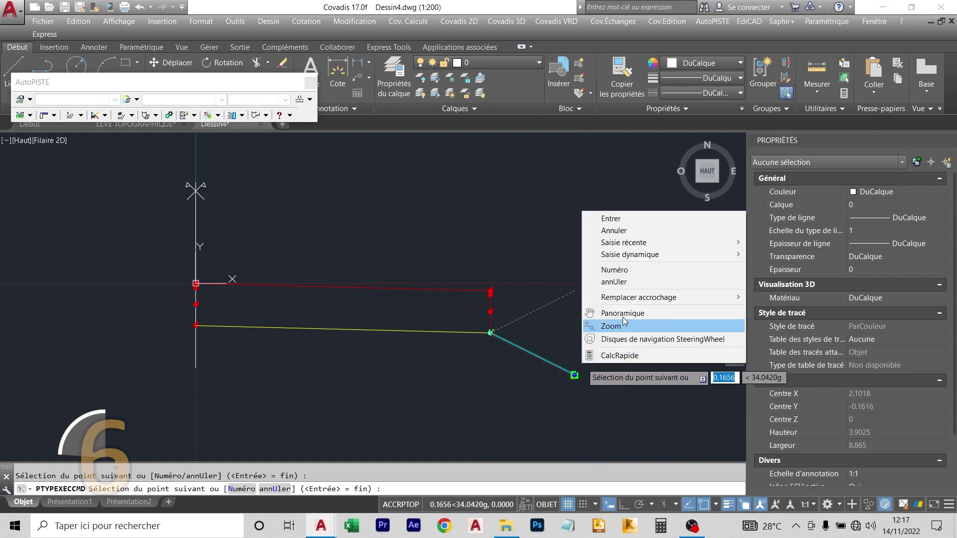
left_click(636, 220)
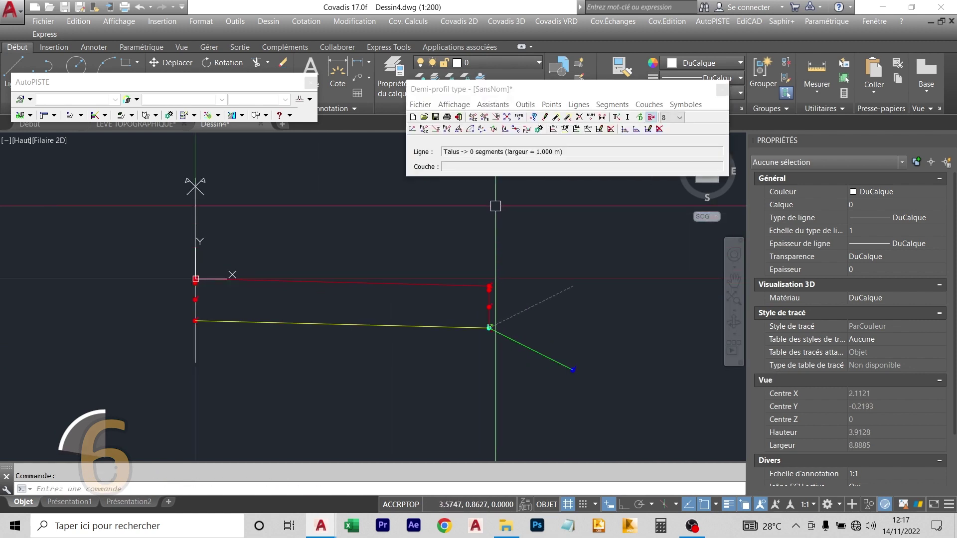
scroll(227, 287, "up", 2)
scroll(229, 283, "down", 2)
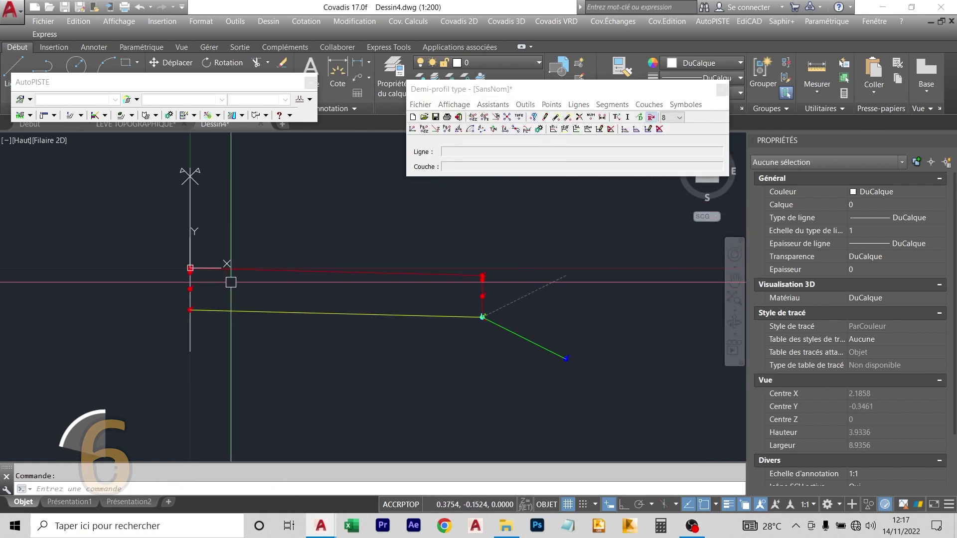
scroll(436, 284, "up", 2)
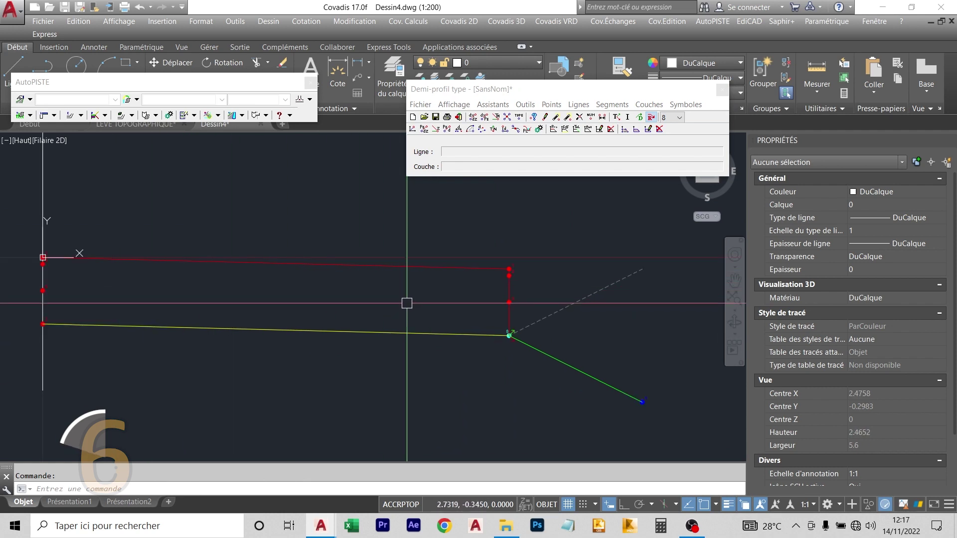
middle_click_drag(347, 297, 392, 302)
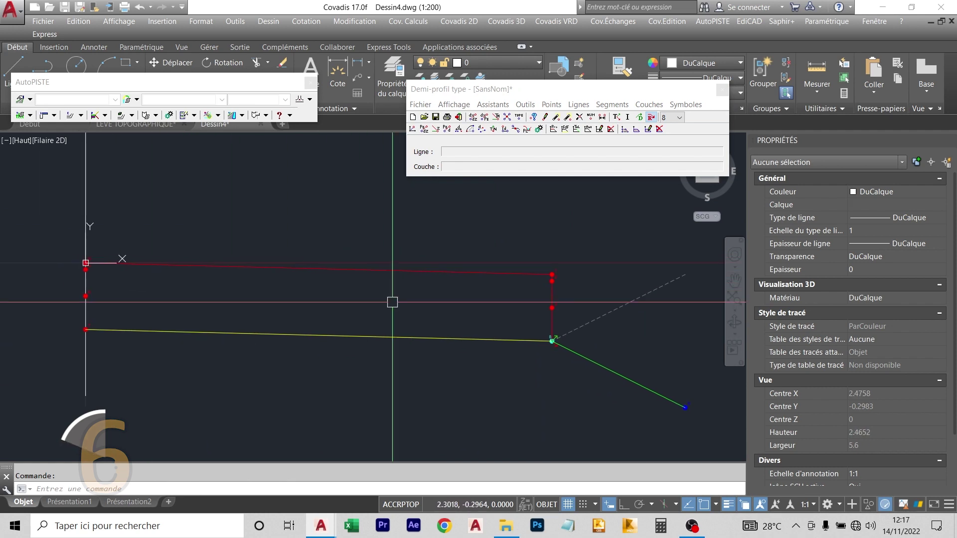
- Add an Autre line named "asup base" from the second point on the axis to the matching point on the outer edge
left_click(628, 118)
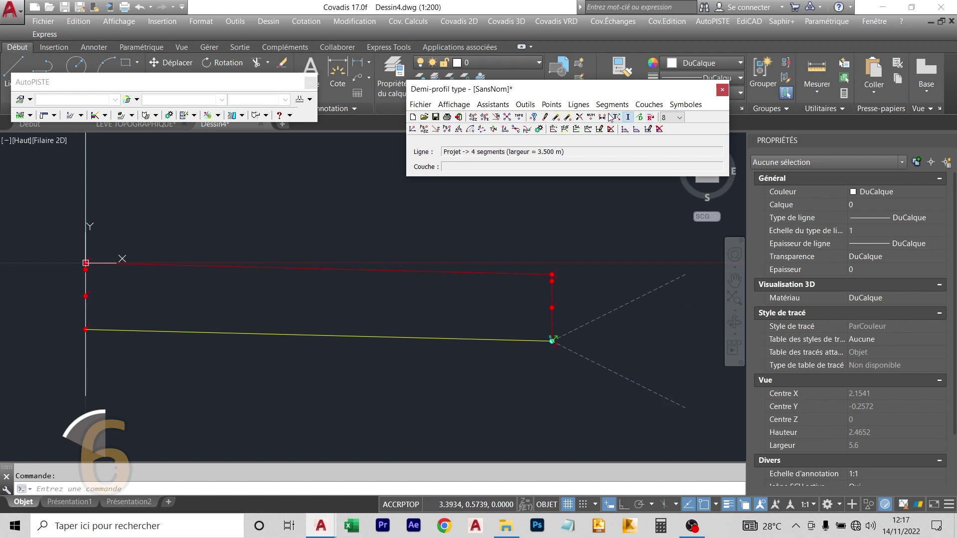
left_click(579, 104)
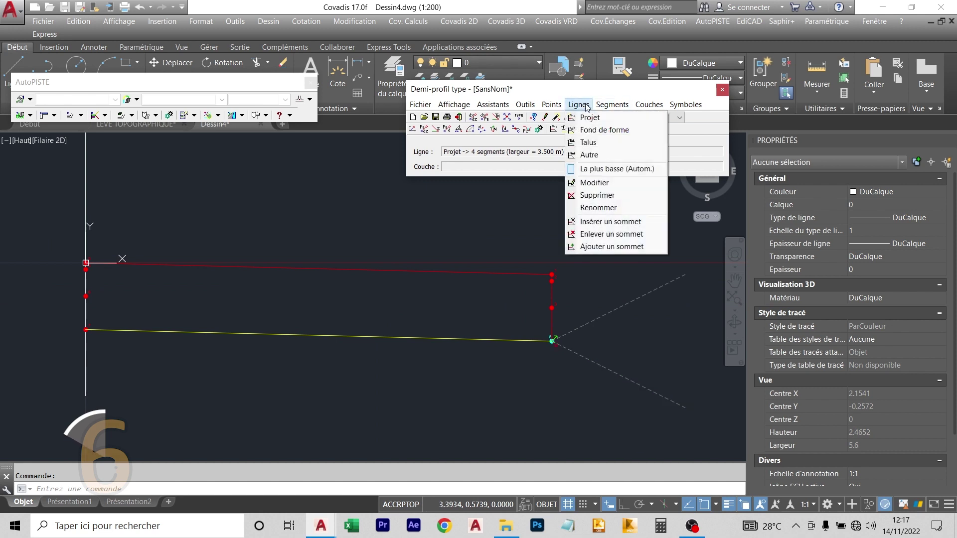
left_click(589, 154)
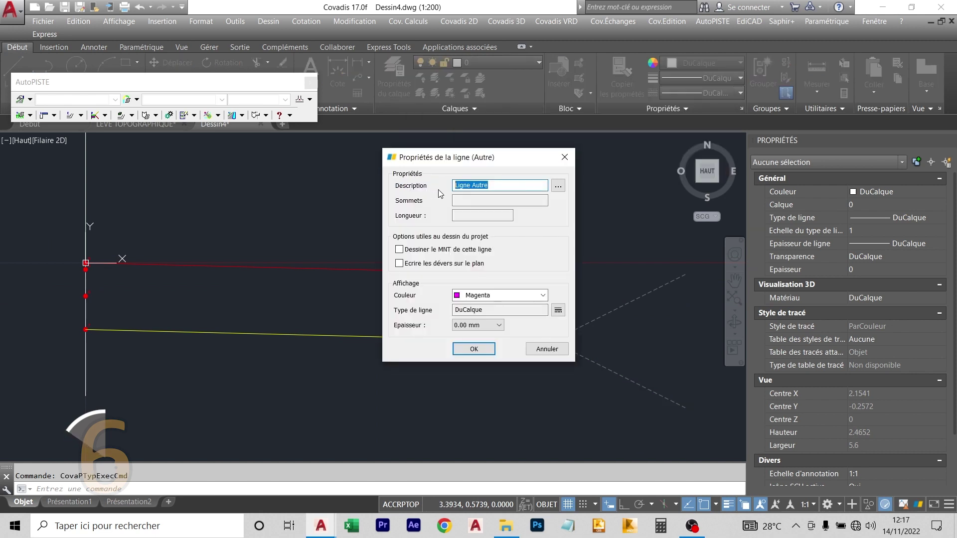
type("asup base")
key("Return")
scroll(91, 264, "up", 4)
left_click(77, 281)
scroll(30, 281, "down", 6)
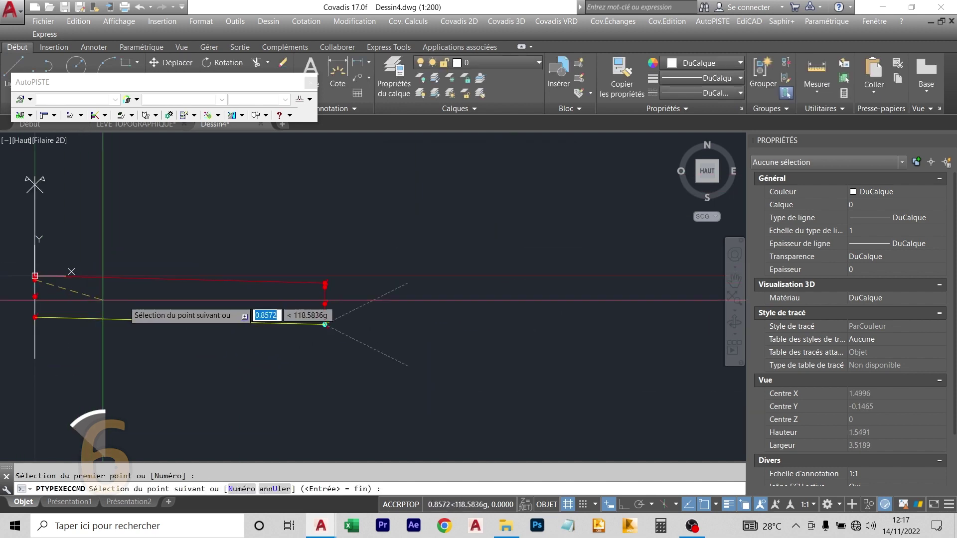
scroll(337, 290, "up", 6)
left_click(287, 279)
right_click(302, 281)
left_click(353, 290)
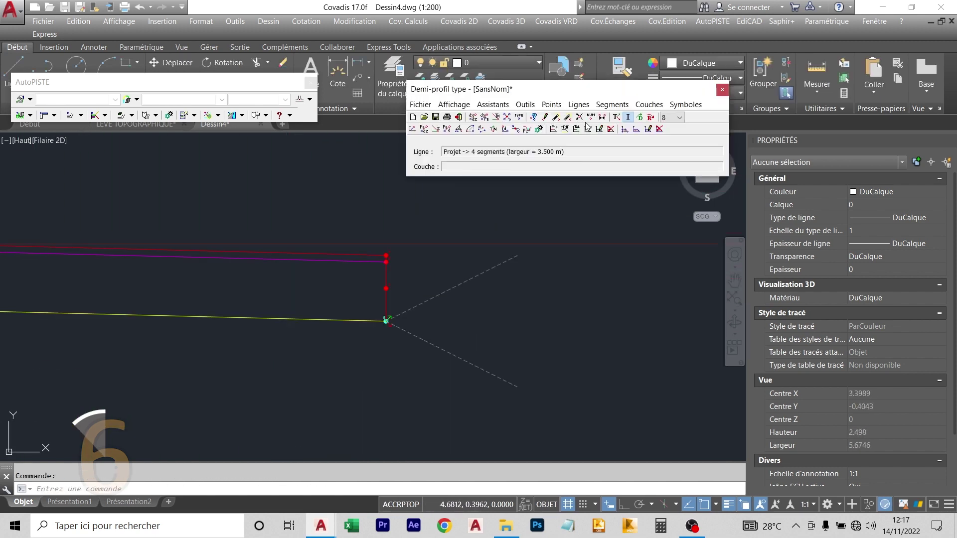
- Add a cyan Autre line named "Asup fondation" between the third point on the axis and its matching outer-edge point
left_click(580, 105)
left_click(589, 155)
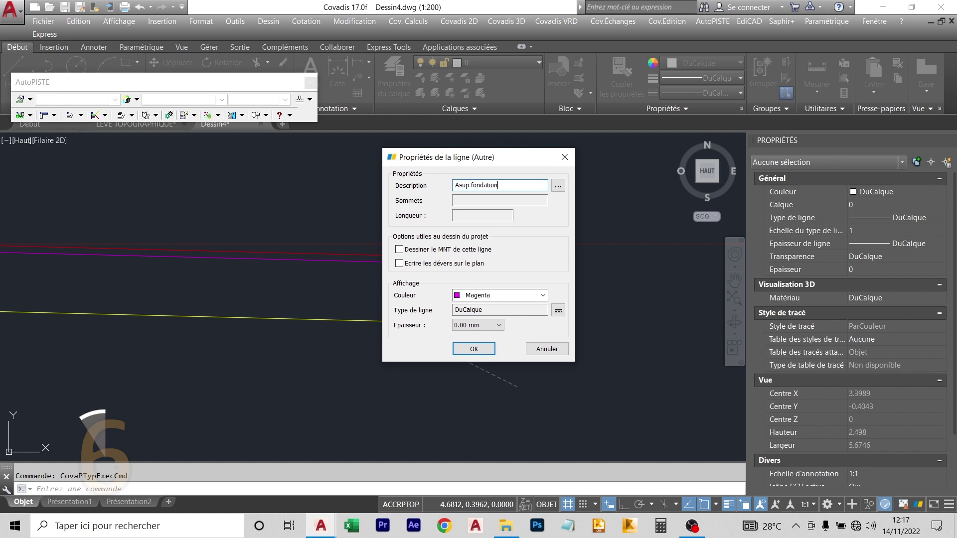
left_click(542, 296)
left_click(478, 340)
left_click(474, 348)
scroll(563, 292, "down", 4)
left_click(502, 293)
left_click(323, 289)
right_click(337, 293)
left_click(388, 303)
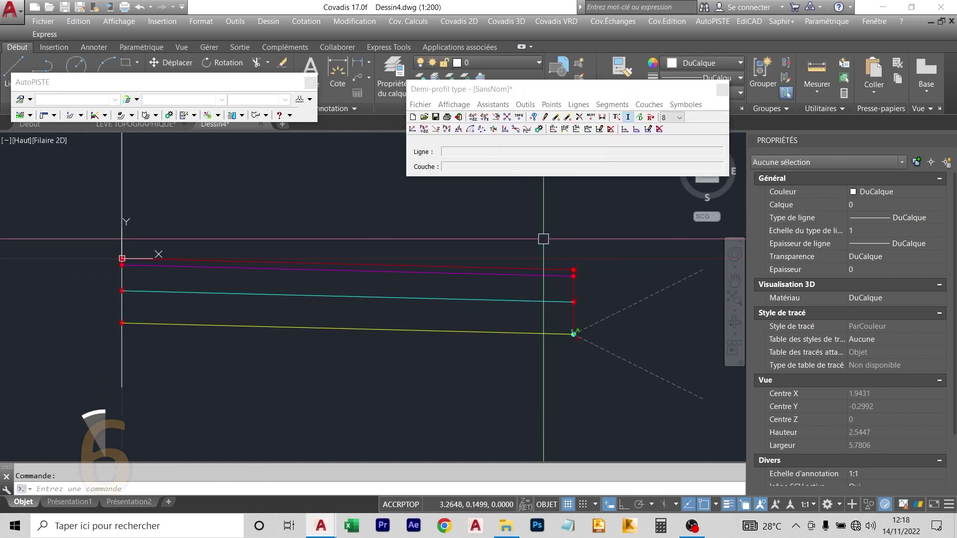
- Define the top pavement layer by points between the project line and the base line, and choose its material
left_click(648, 104)
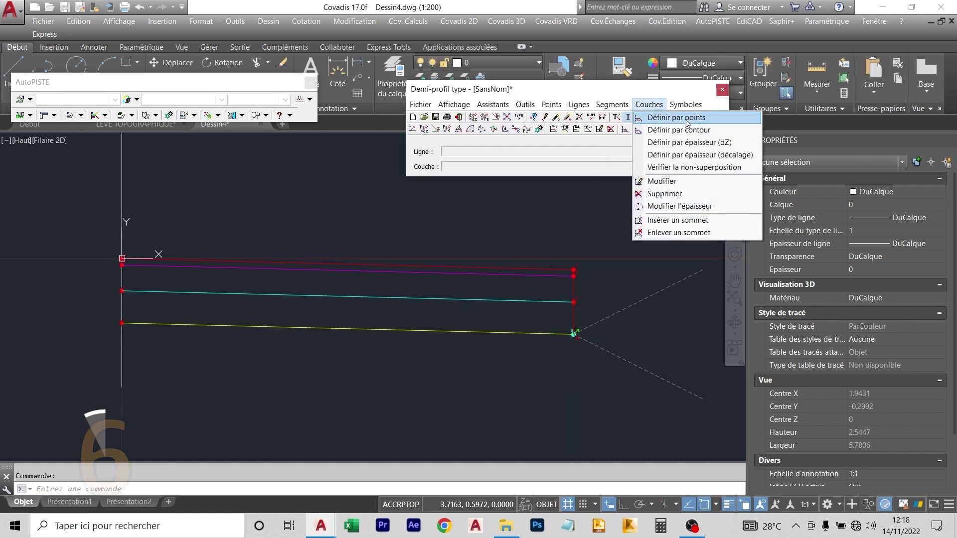
left_click(687, 122)
scroll(134, 273, "up", 5)
left_click(98, 235)
left_click(98, 251)
scroll(113, 304, "down", 6)
scroll(391, 298, "up", 4)
left_click(387, 301)
left_click(387, 291)
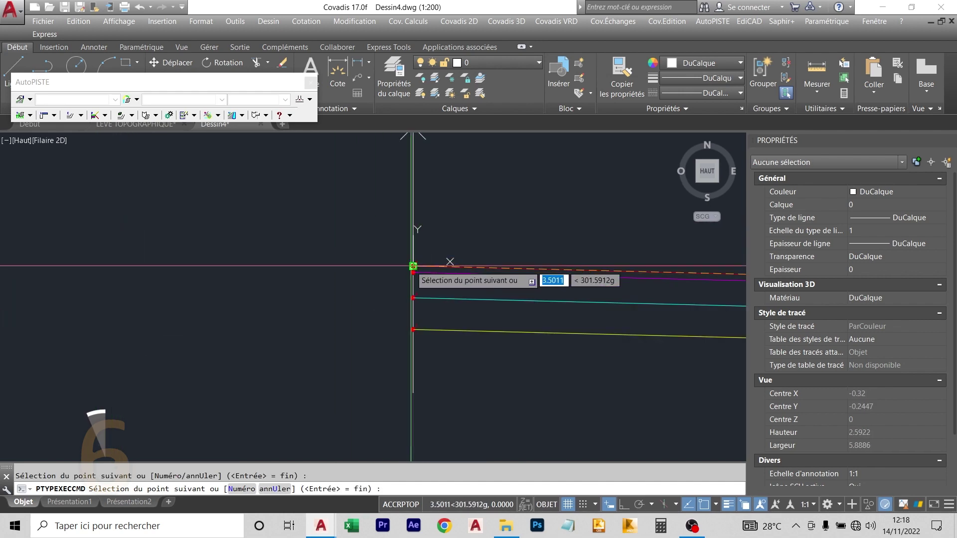
left_click(412, 267)
right_click(412, 269)
left_click(314, 286)
left_click(266, 64)
left_click(233, 311)
- Define the layer between the base and foundation lines by points 5-6-3-2, with GL pour couche de base as material
scroll(413, 286, "up", 5)
left_click(411, 333)
left_click(428, 301)
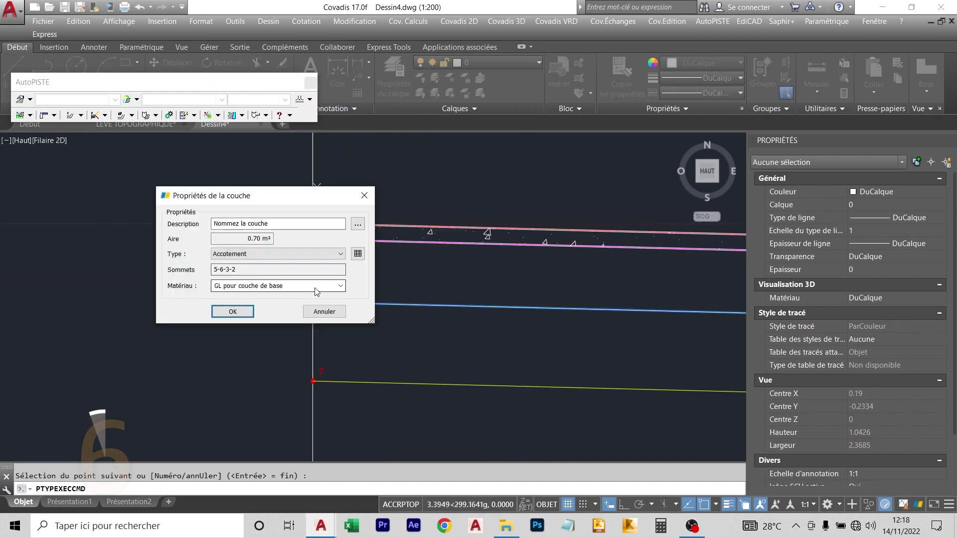
left_click(233, 311)
- Define the lowest pavement layer by points between the foundation and subgrade lines, and choose its material
left_click(649, 104)
left_click(686, 123)
left_click(551, 358)
left_click(551, 311)
left_click(338, 286)
left_click(259, 194)
left_click(245, 313)
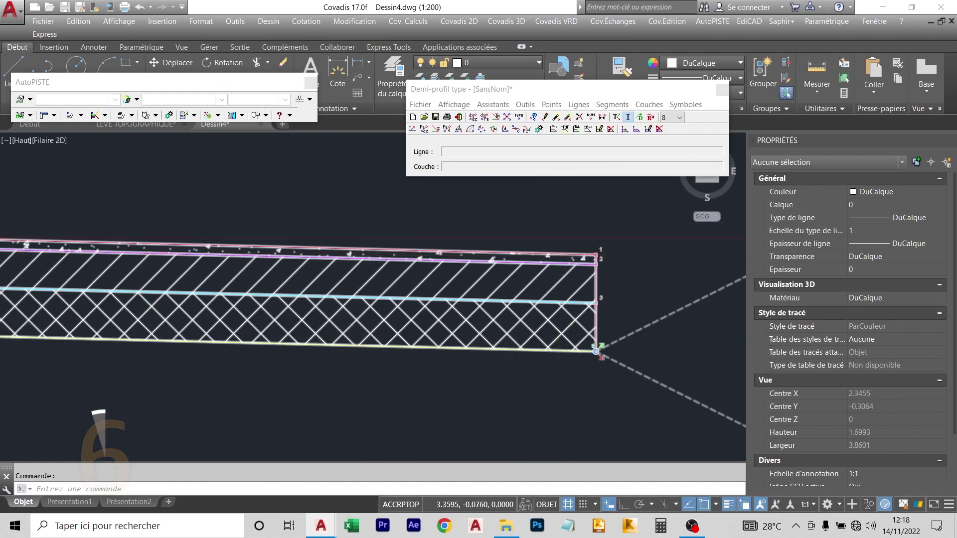
- Save the half typical section as "Mon premier PPT" in the Profils Types folder
left_click(436, 118)
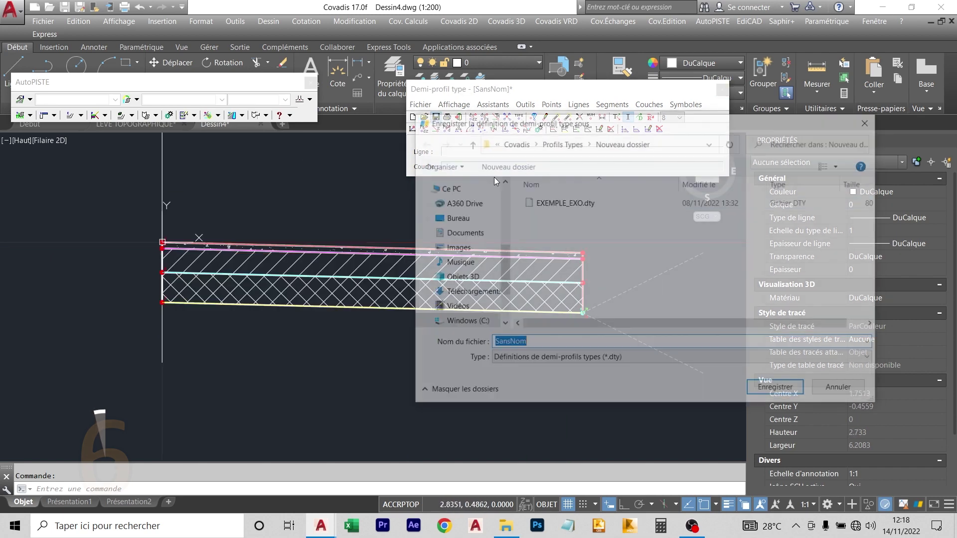
left_click(571, 143)
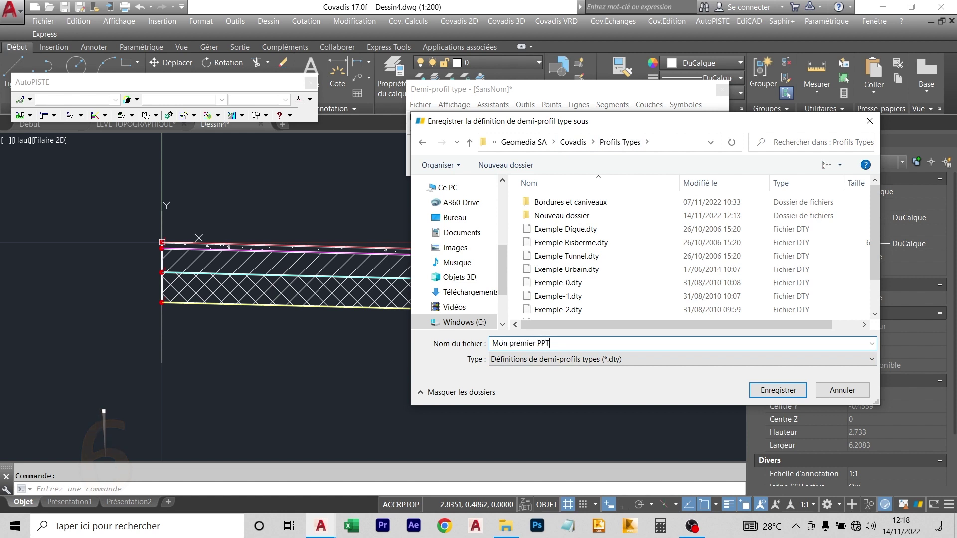
left_click(759, 388)
- Switch to the LEVE TOPOGRAPHIQUE drawing and move the AutoPISTE toolbar into the drawing area above the long profile
left_click(154, 125)
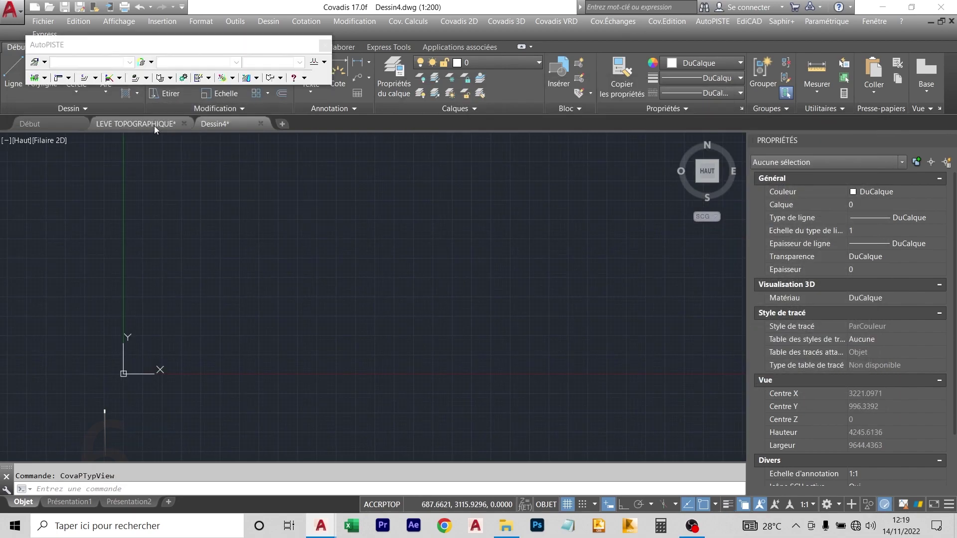
scroll(477, 232, "down", 3)
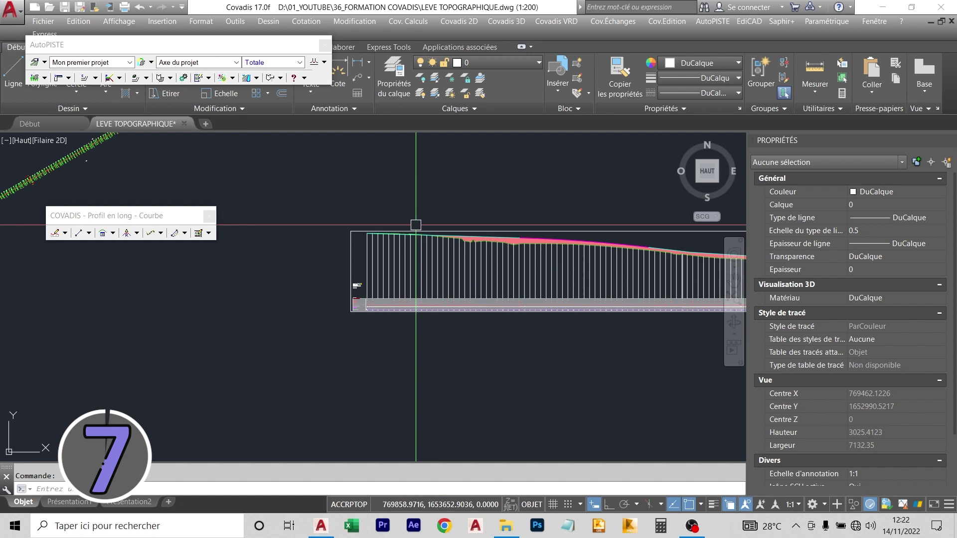
scroll(415, 225, "down", 2)
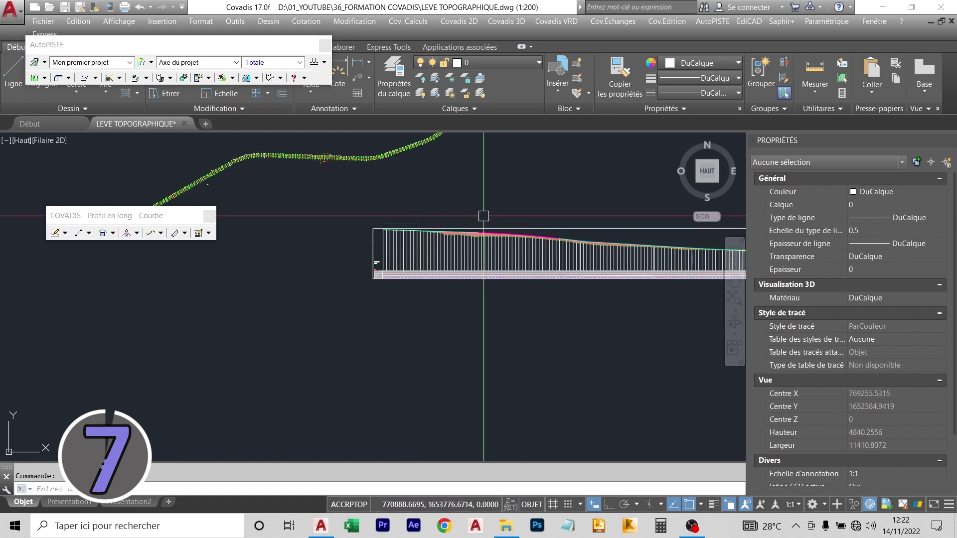
scroll(453, 235, "up", 4)
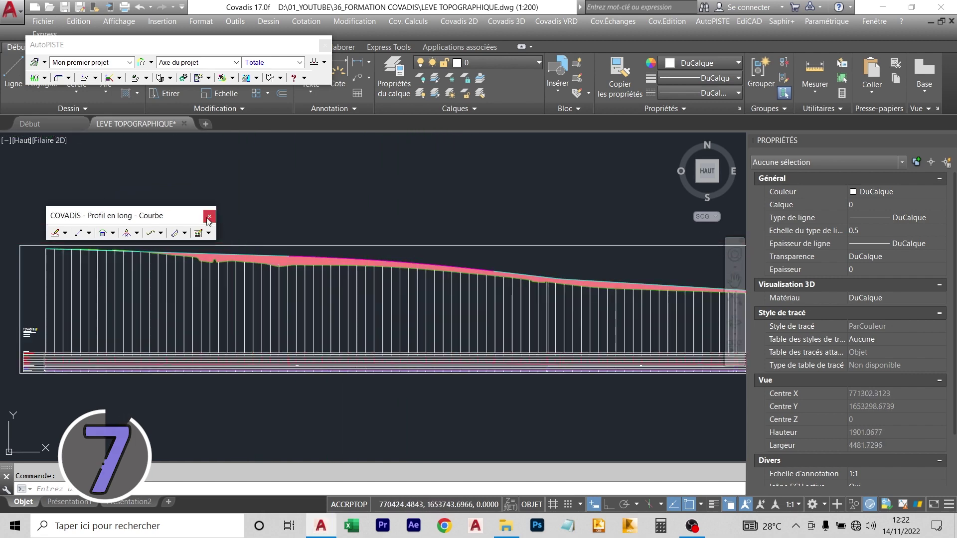
left_click_drag(206, 46, 285, 163)
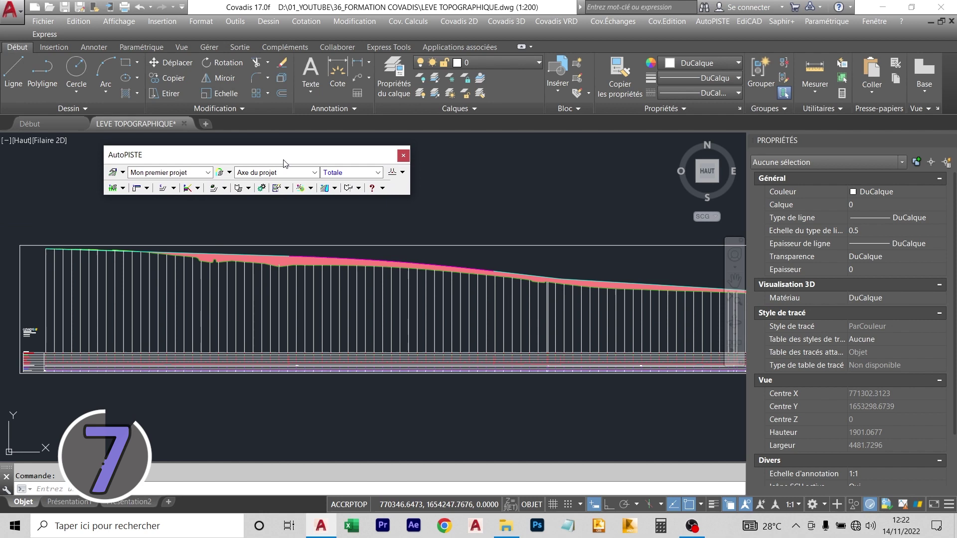
- Assign the Mon premier PPT typical section to all cross sections, on both Gauche and Droite sides
left_click(192, 191)
left_click(214, 241)
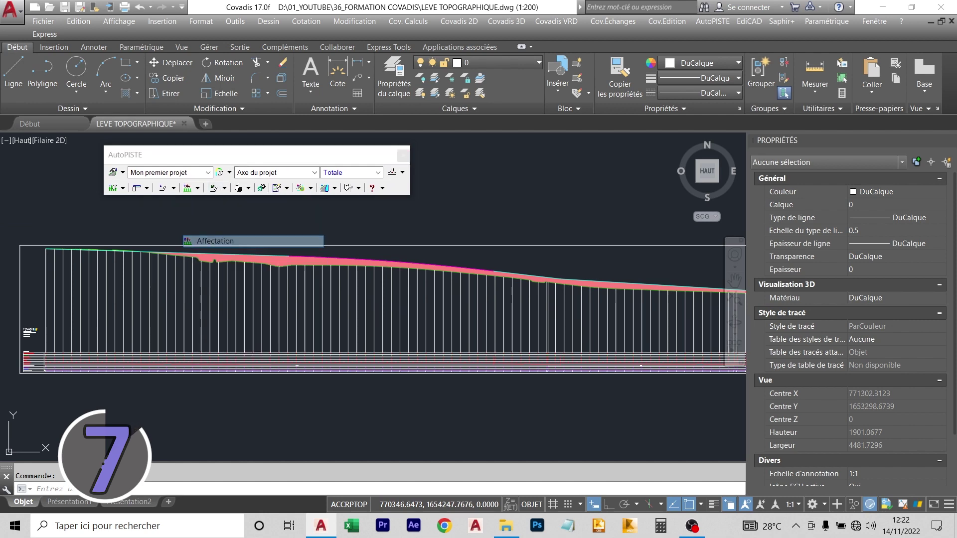
left_click(563, 340)
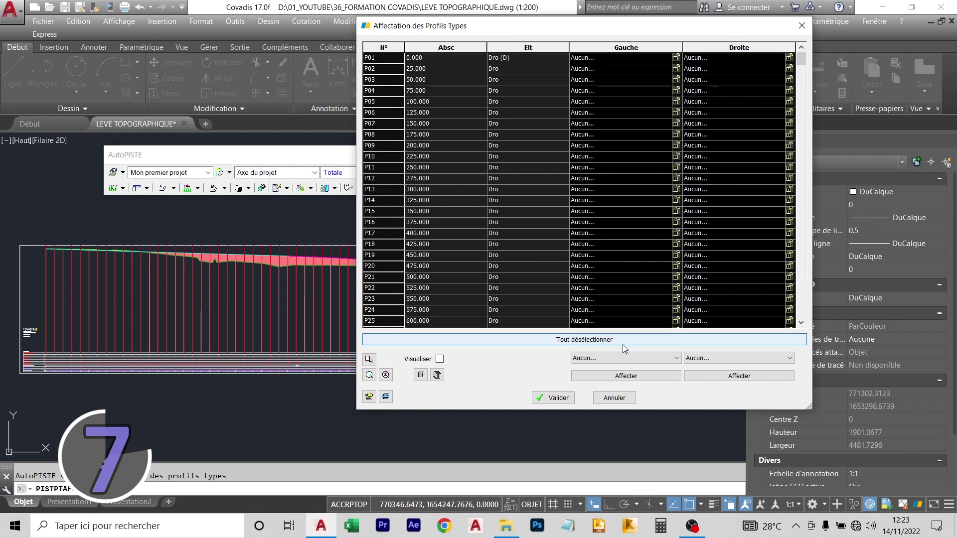
left_click(640, 359)
left_click(643, 352)
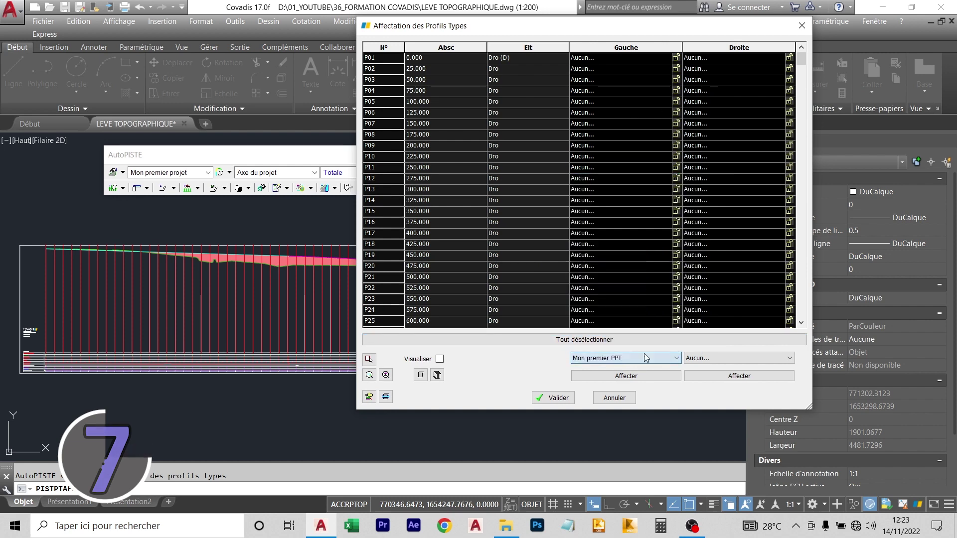
left_click(707, 358)
left_click(702, 351)
left_click(665, 375)
left_click(699, 377)
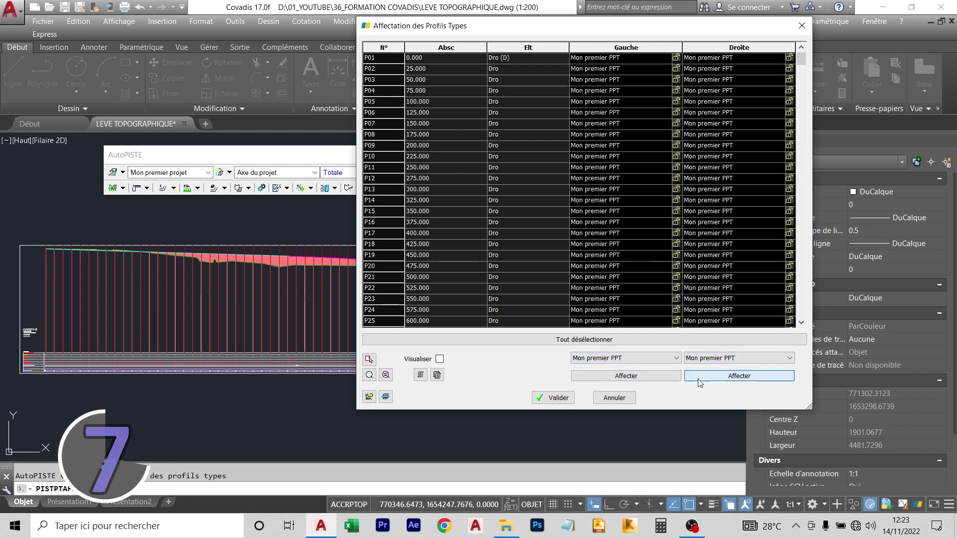
left_click(553, 398)
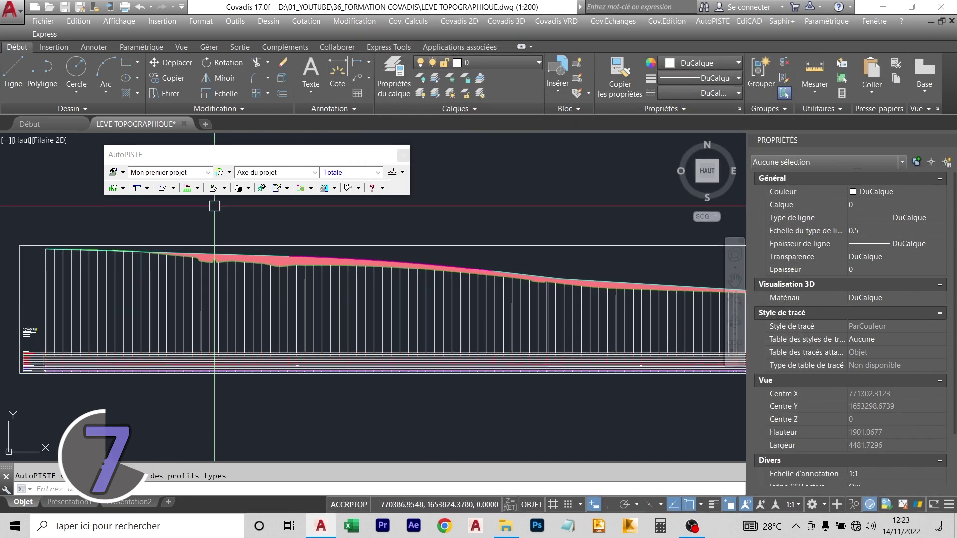
- Calculate the project with layers and other lines drawn, disabling stripping, existing roadway drawing and the roadway rehabilitation calculation
left_click(173, 187)
left_click(234, 293)
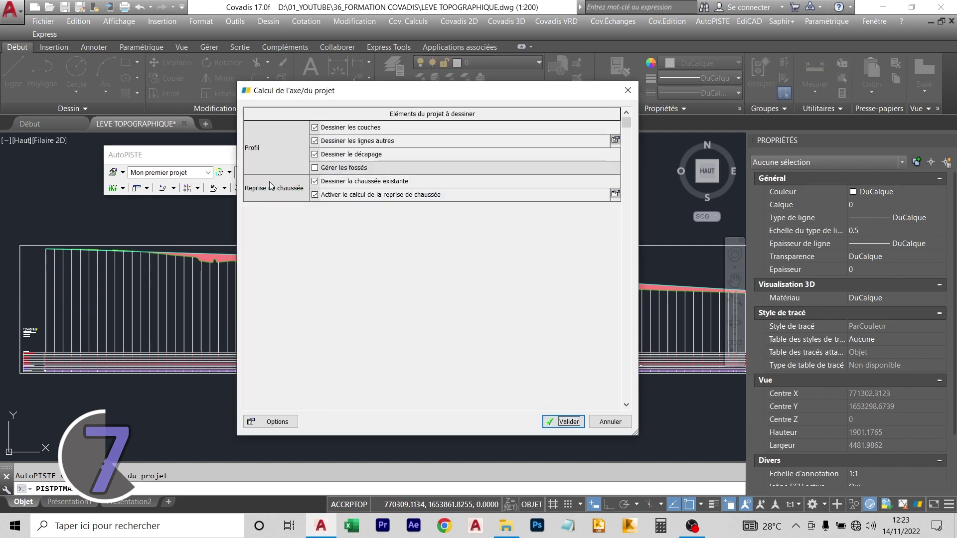
left_click(315, 181)
left_click(316, 195)
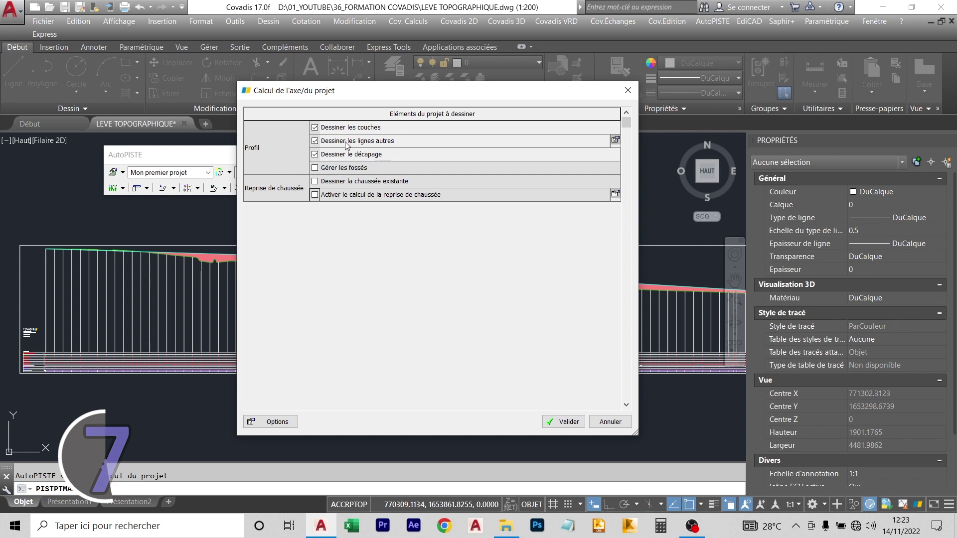
left_click(313, 156)
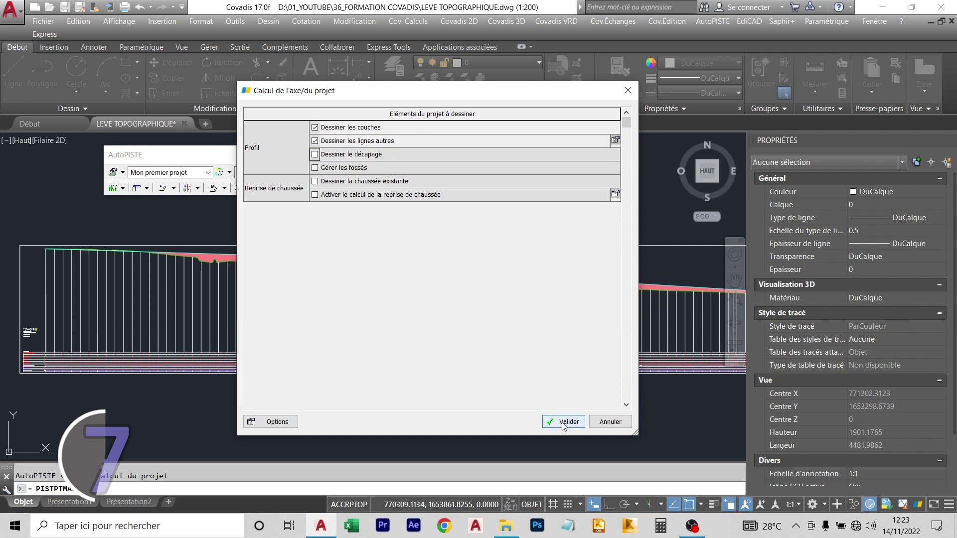
left_click(563, 423)
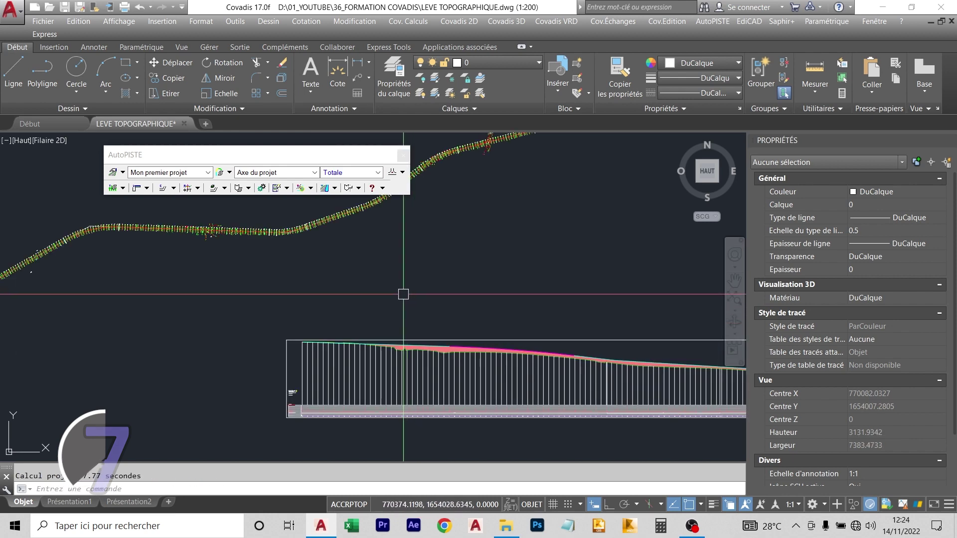
- Run the project Habillage with longitudinal lines also drawn, keeping the 3D entities and the MNT projet enabled
left_click(198, 187)
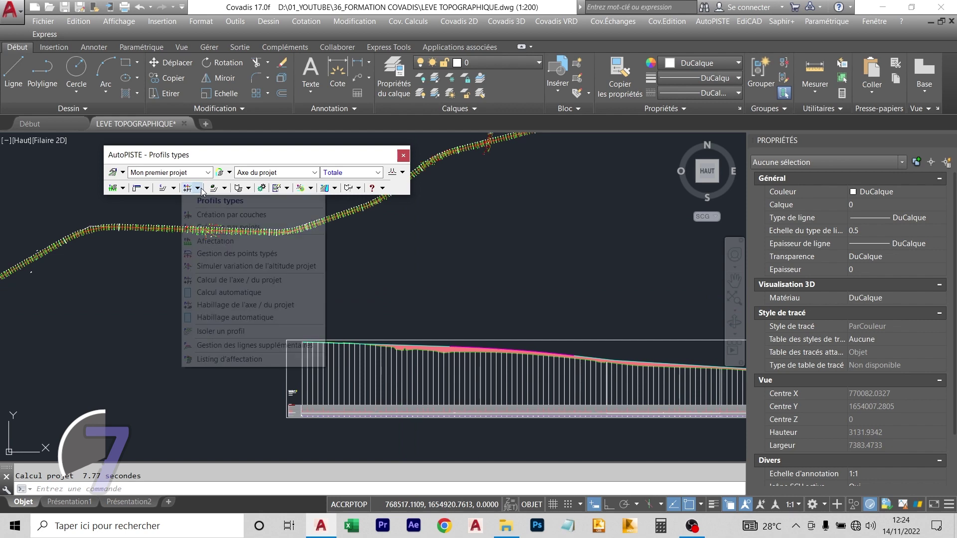
left_click(257, 306)
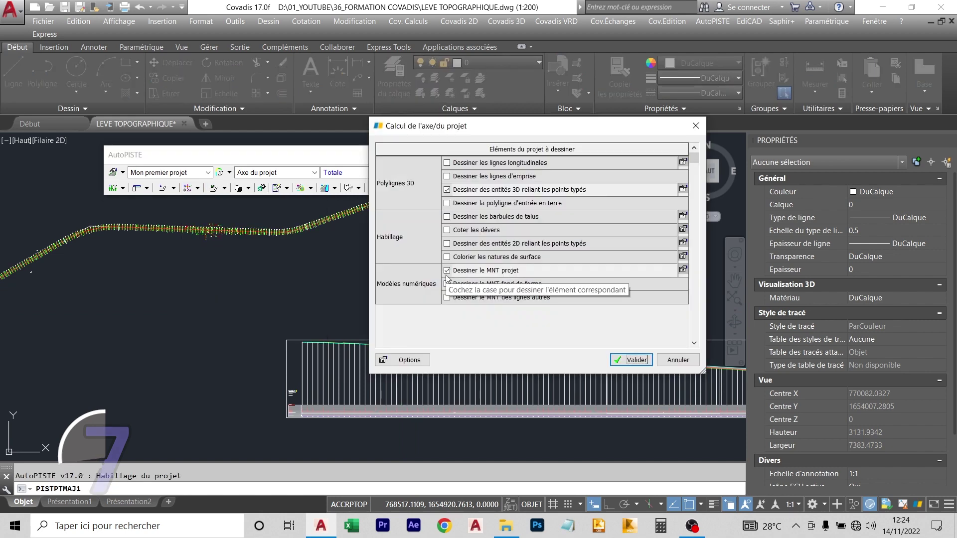
left_click(447, 163)
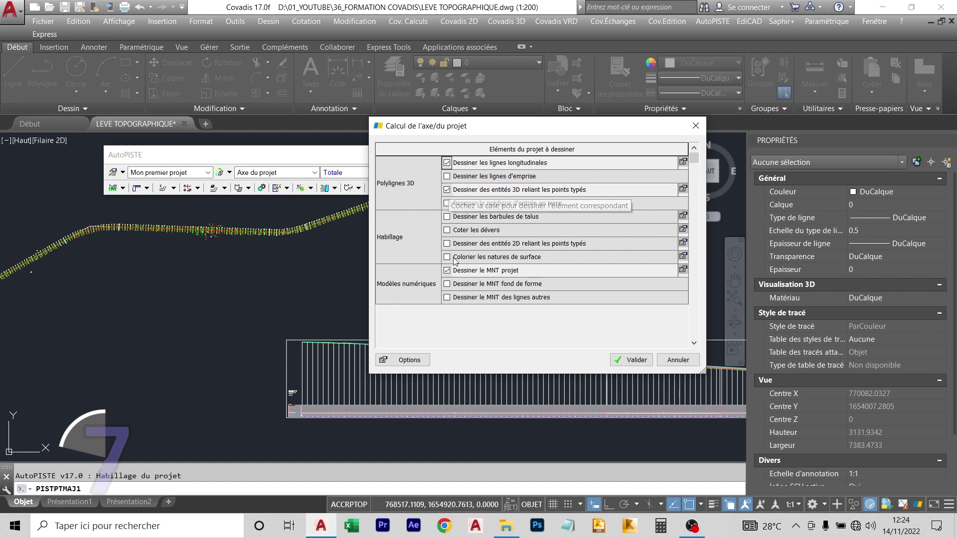
key("Return")
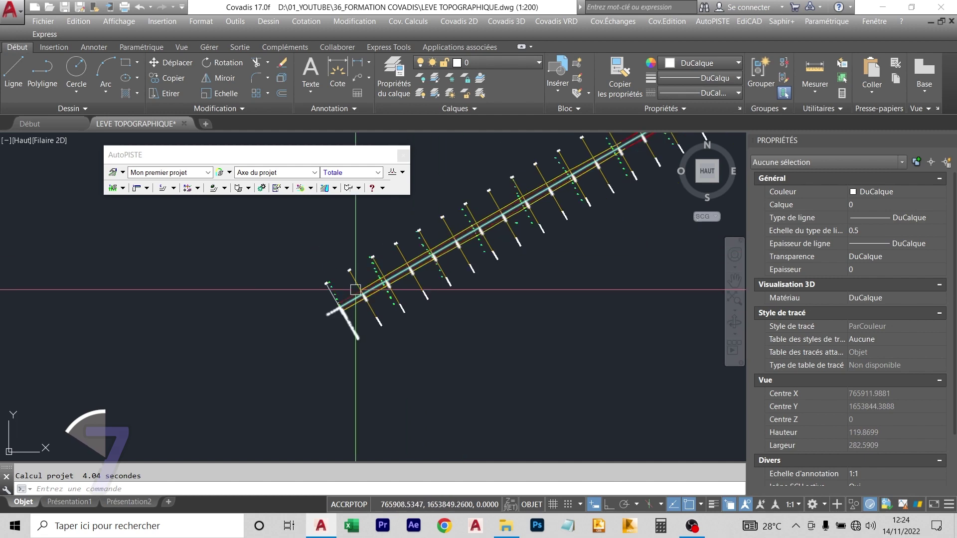
- Examine the calculated project lines and slope edges in plan along the road axis, up to profiles P113 and P114
scroll(368, 317, "down", 2)
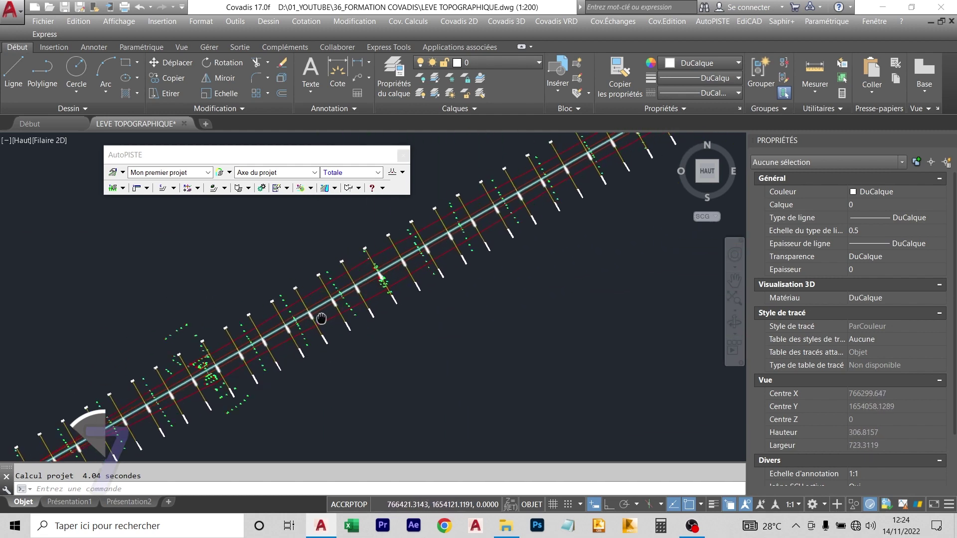
scroll(512, 185, "up", 4)
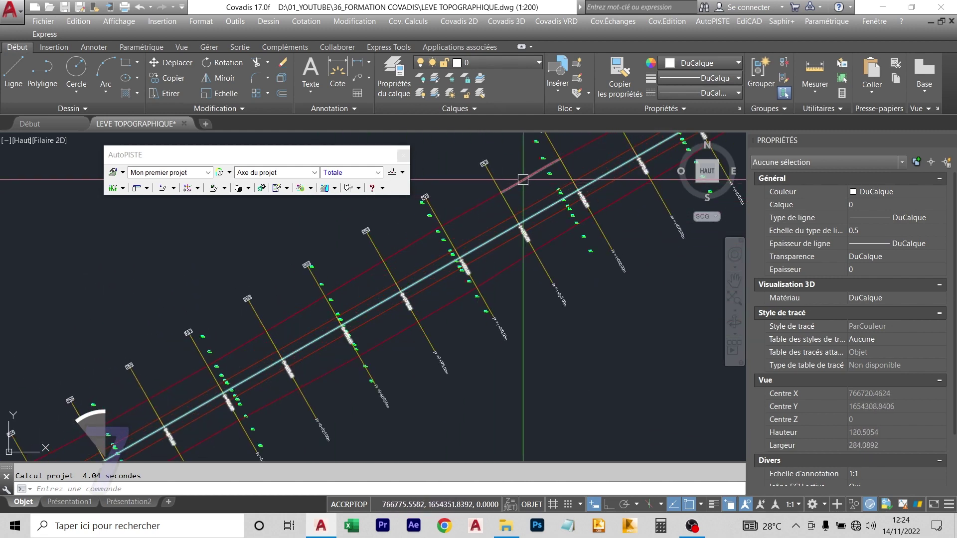
scroll(474, 236, "down", 5)
middle_click_drag(560, 198, 294, 324)
mouse_move(717, 215)
middle_mouse_down()
mouse_move(655, 288)
mouse_move(527, 284)
middle_mouse_up()
scroll(561, 279, "up", 6)
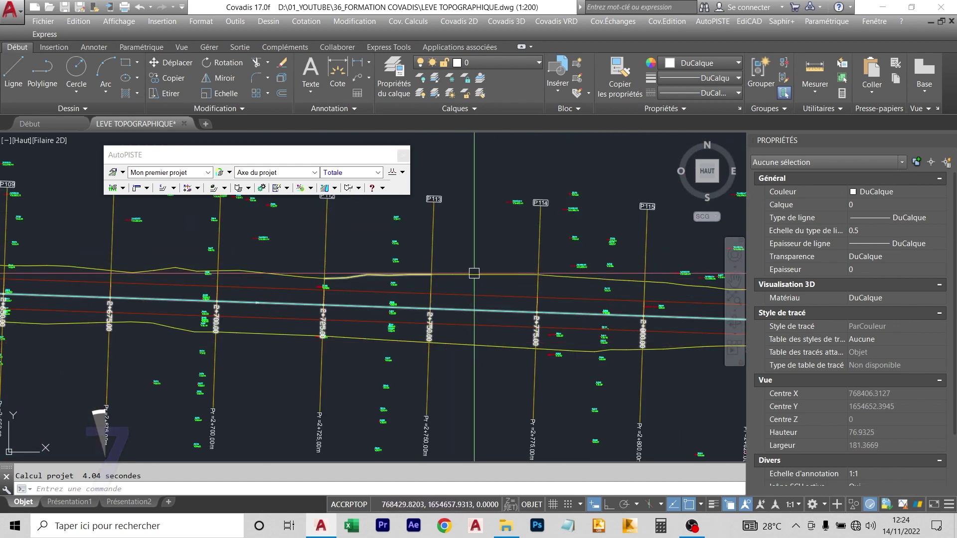
scroll(509, 275, "up", 2)
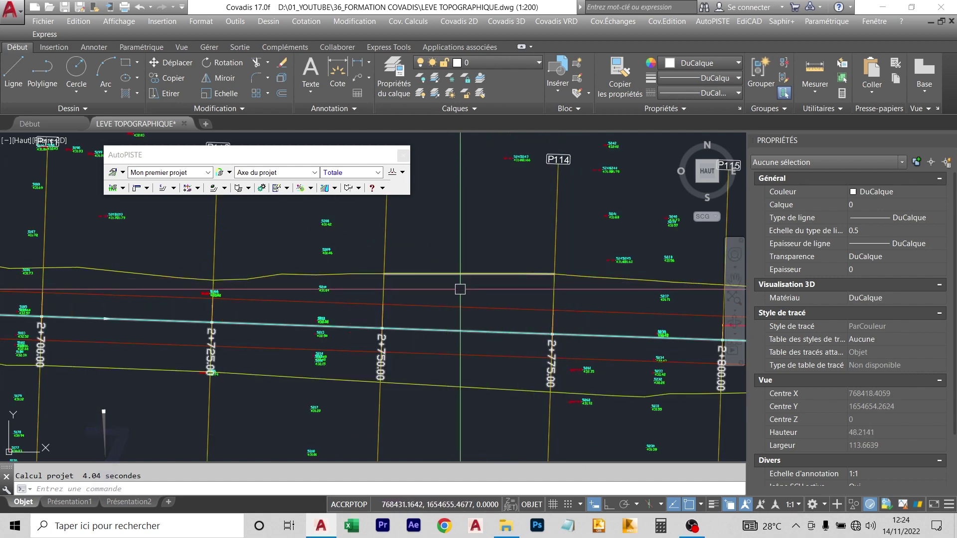
- Generate the Emprise listing in Excel format for Axe du projet, look through its profile rows and close the workbook
scroll(460, 289, "down", 3)
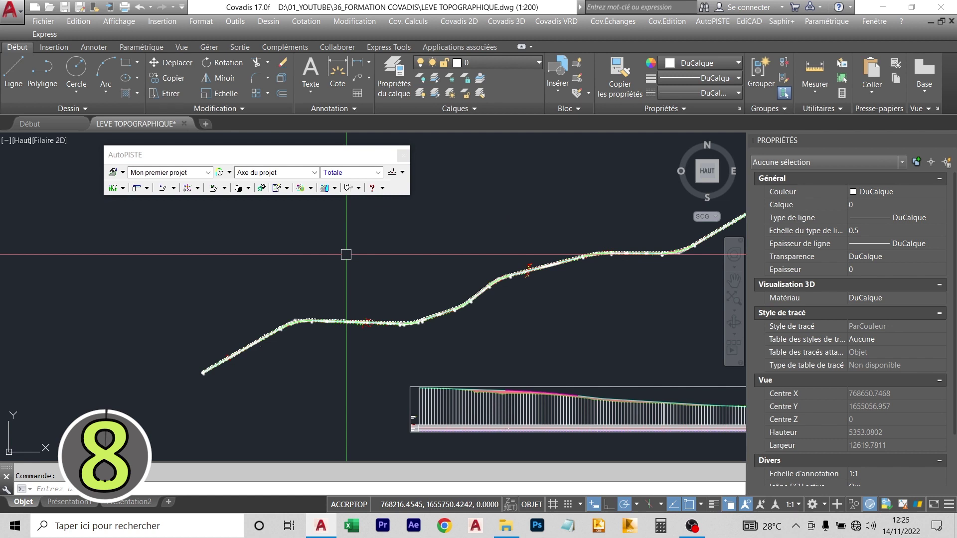
scroll(358, 256, "down", 6)
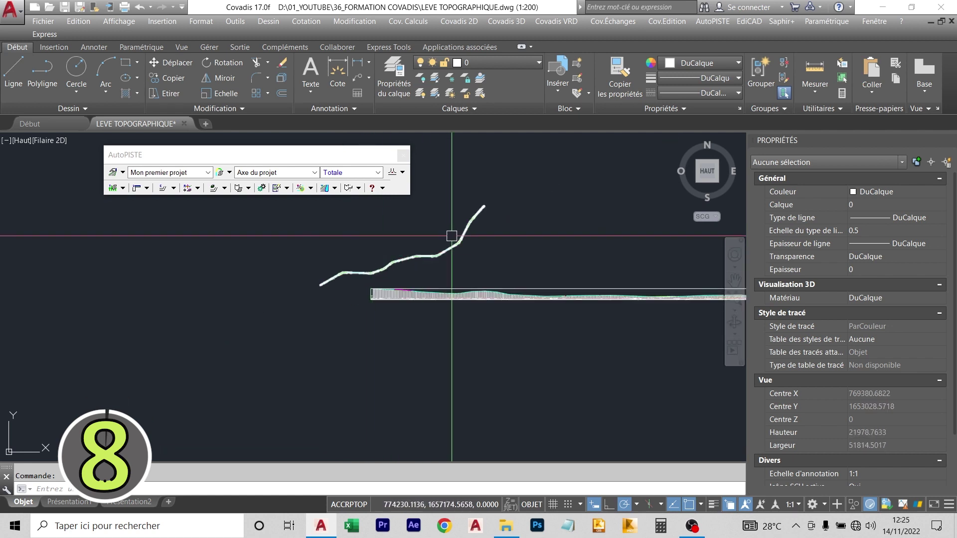
scroll(472, 182, "up", 2)
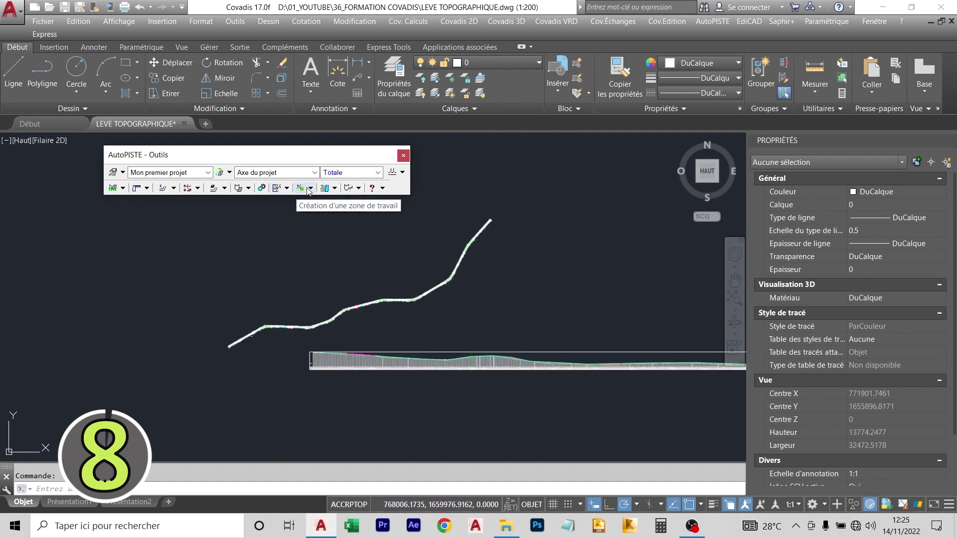
left_click(249, 187)
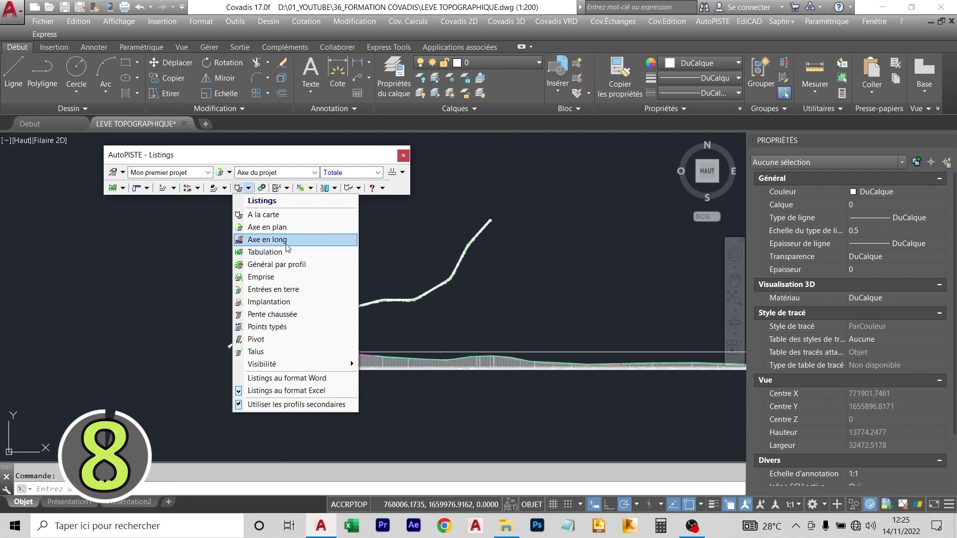
left_click(299, 277)
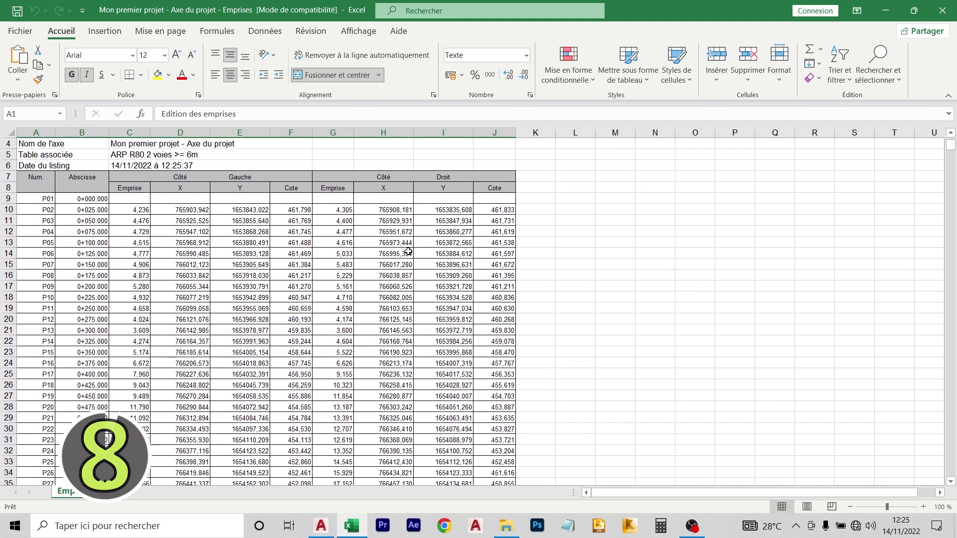
scroll(349, 229, "down", 1)
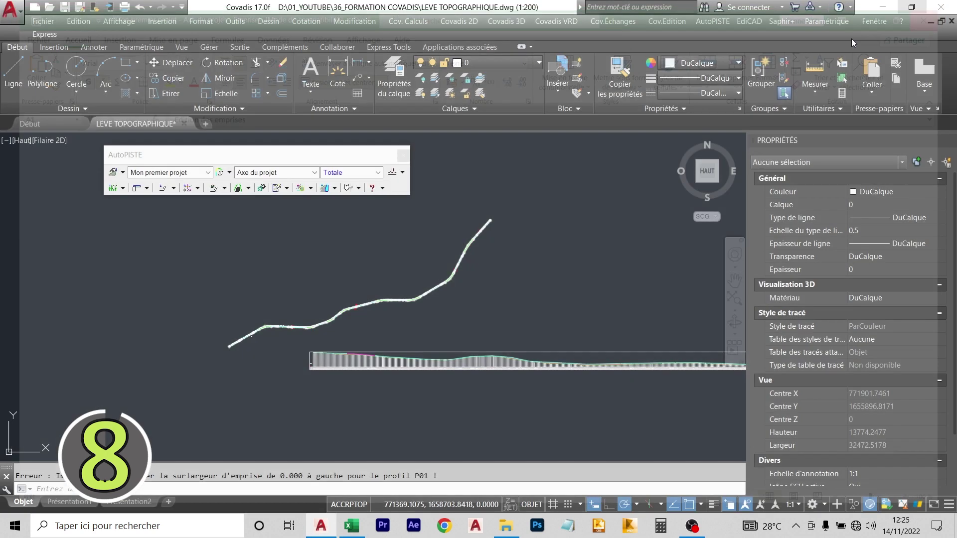
left_click(942, 10)
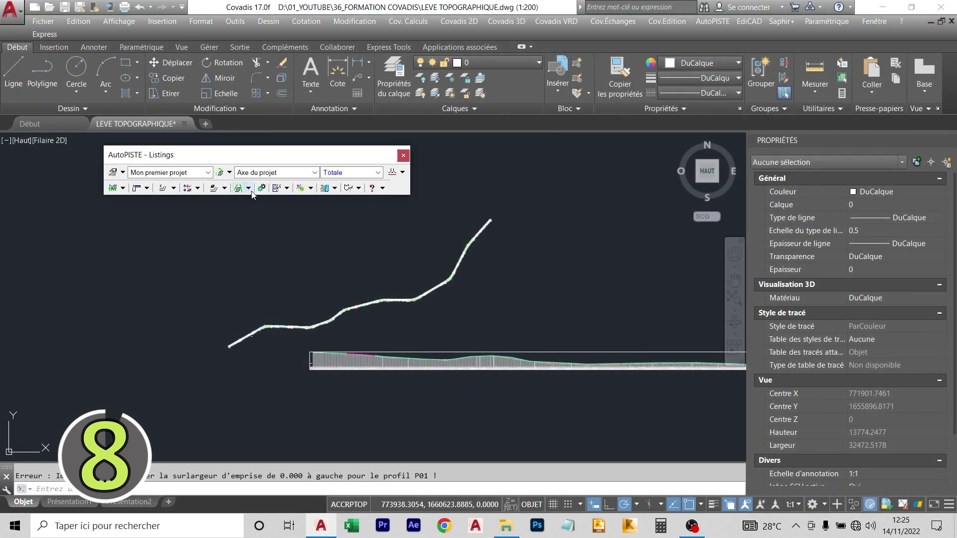
- Generate the Déblai / Remblai cubature listing in Excel format and read through it to the last profiles
left_click(249, 189)
left_click(225, 189)
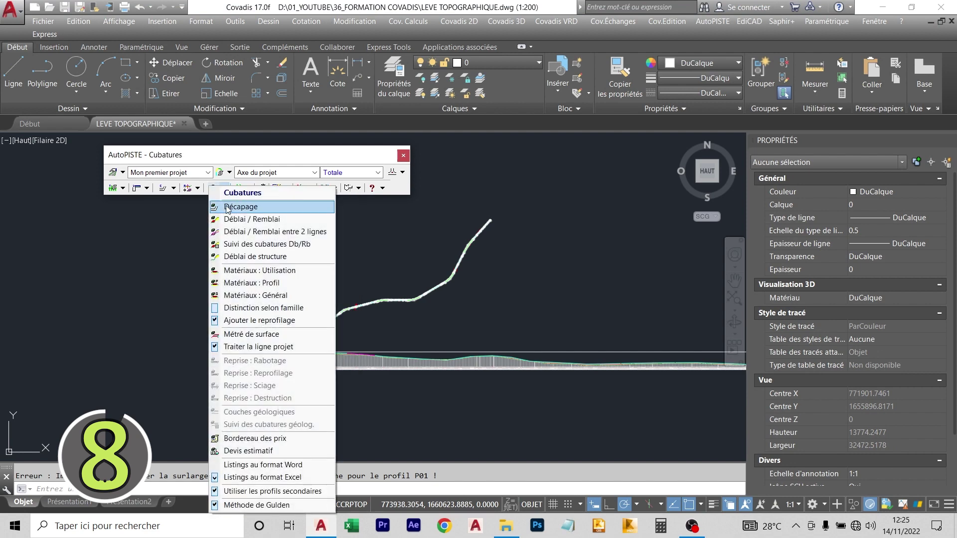
left_click(278, 223)
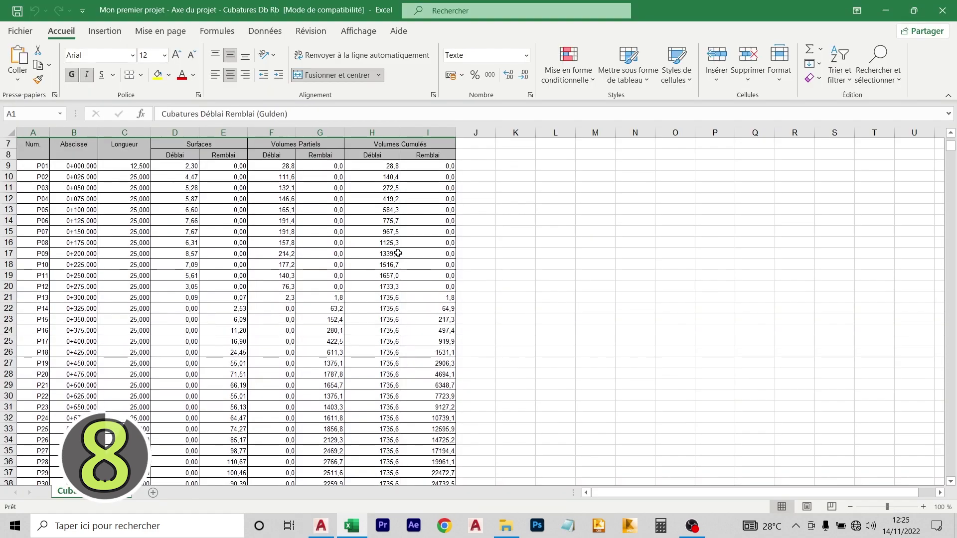
scroll(398, 253, "down", 20)
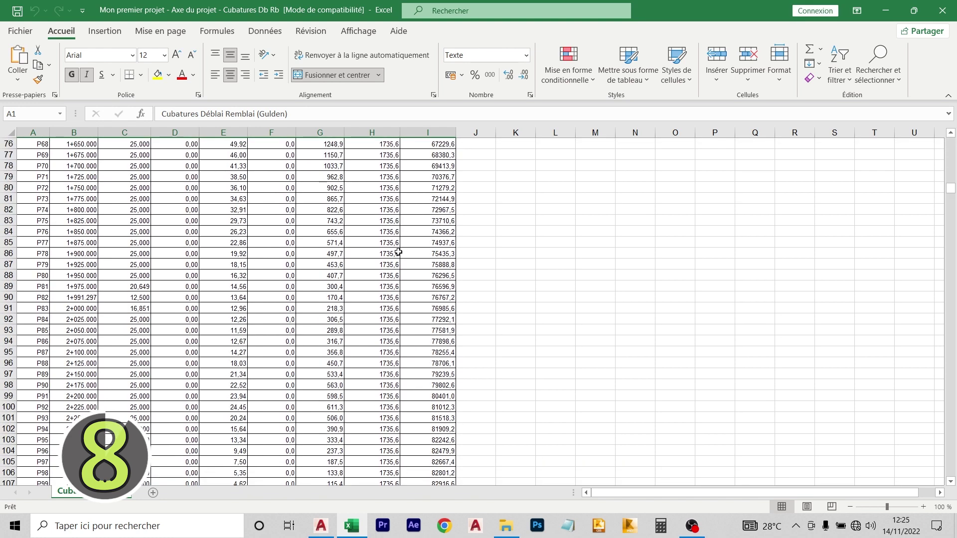
scroll(399, 253, "down", 20)
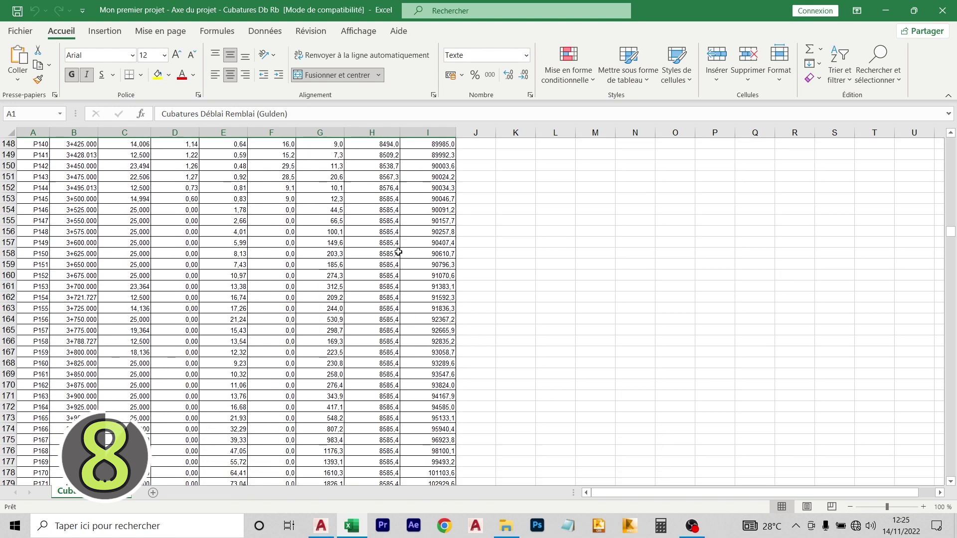
scroll(399, 253, "down", 15)
left_click_drag(950, 281, 951, 285)
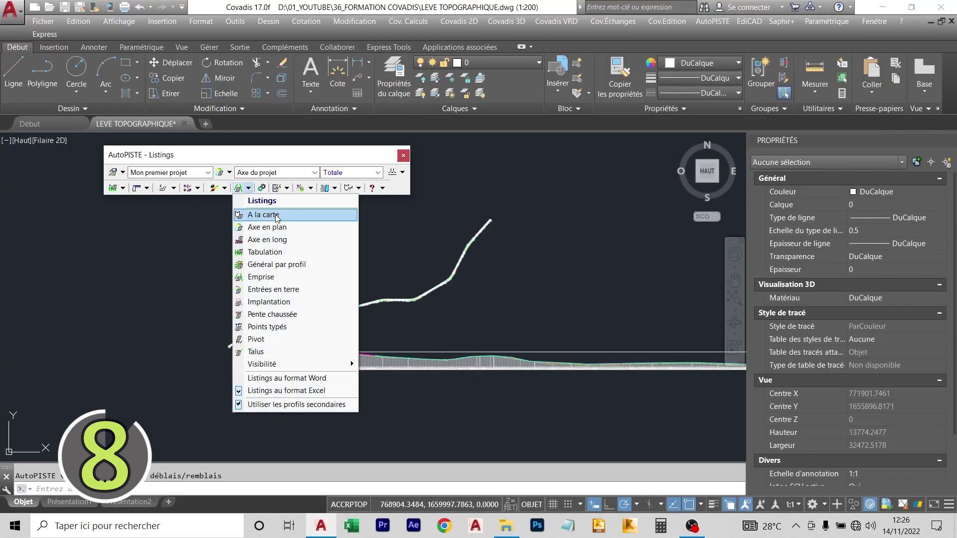
- Generate the à la carte listings with Axe En Long, Axe En Plan, Cubature Déblai Remblai, Matériaux : utilisation, Entrées en terre and Tabulation, and view the first sheets
left_click(277, 216)
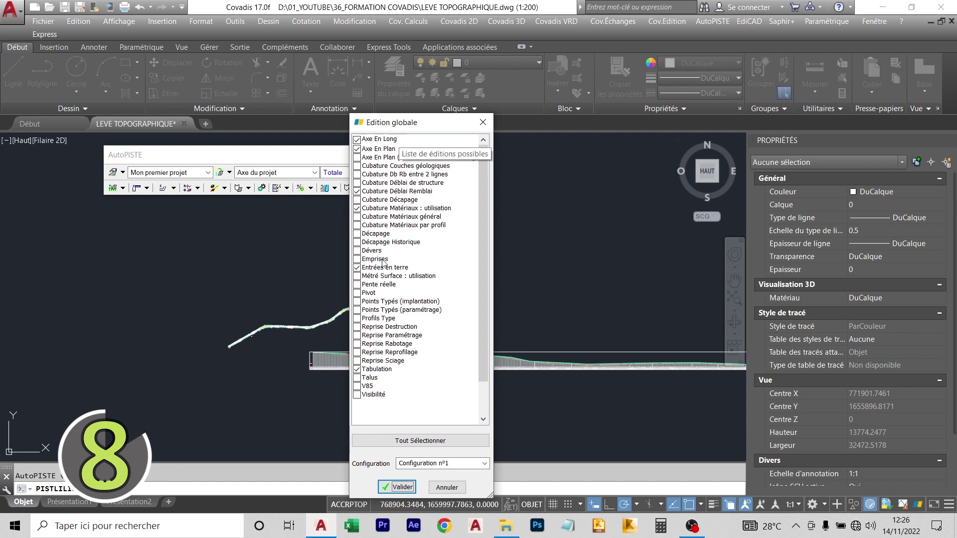
left_click(397, 486)
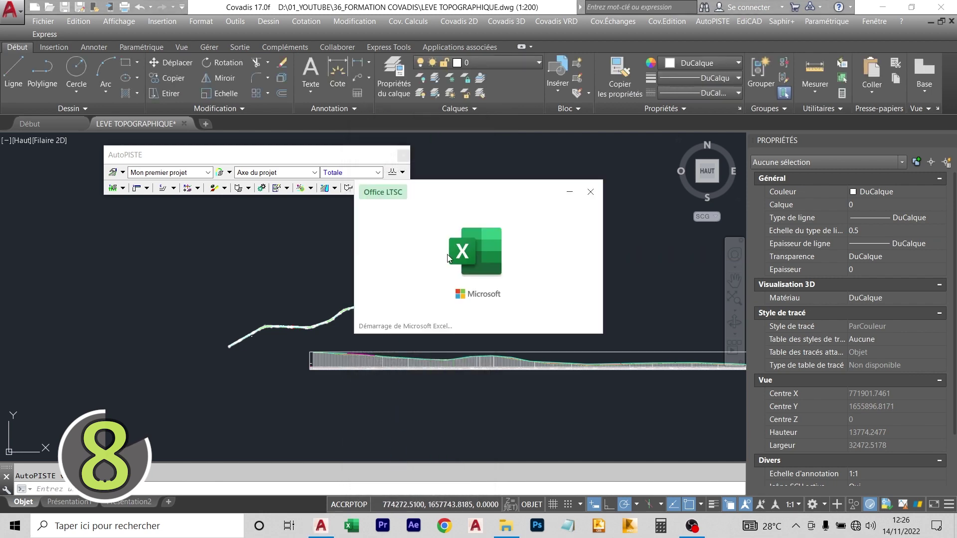
scroll(149, 398, "down", 2)
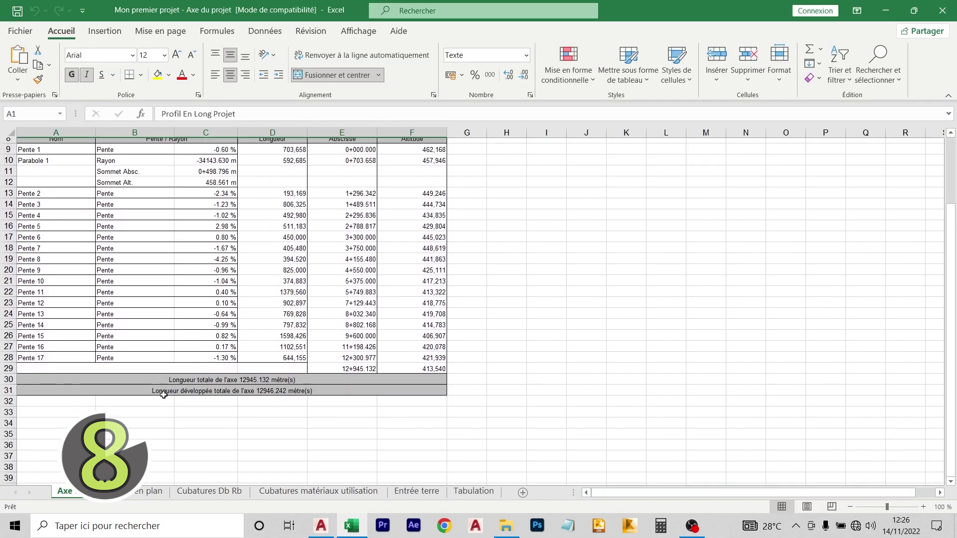
left_click(138, 492)
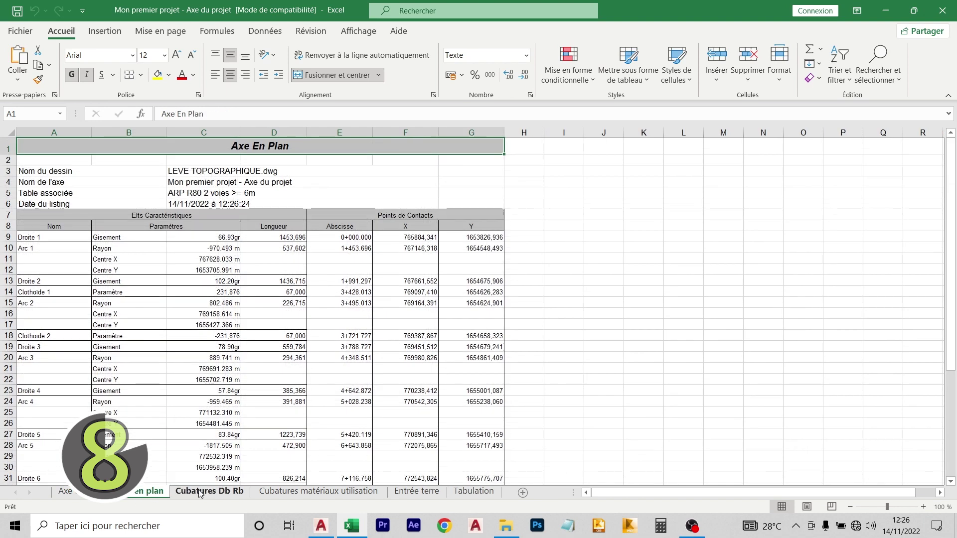
left_click(199, 492)
- Examine the BB material volumes per profile on the Cubatures matériaux utilisation sheet
left_click(304, 492)
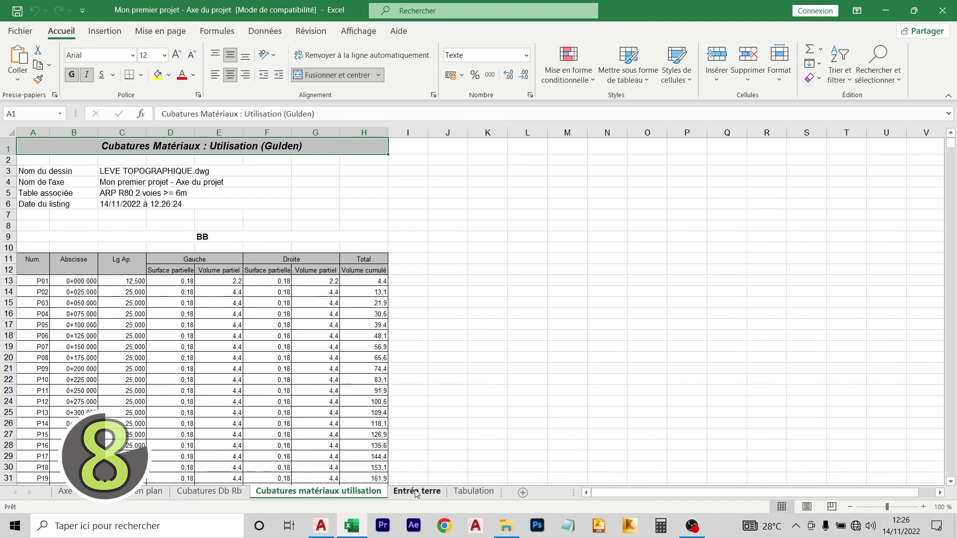
scroll(299, 348, "down", 3)
scroll(274, 274, "up", 3)
left_click(230, 237)
scroll(302, 356, "down", 3)
scroll(302, 356, "down", 20)
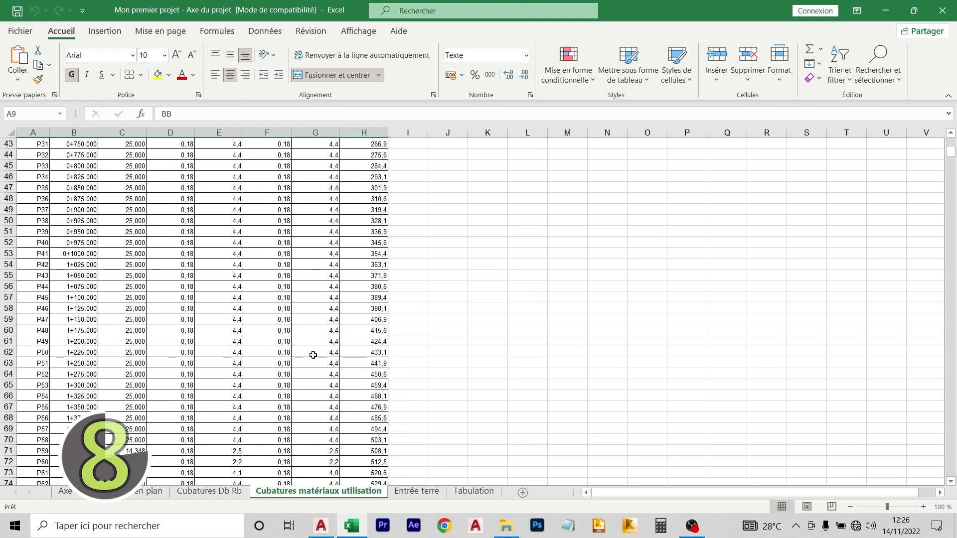
scroll(302, 399, "down", 20)
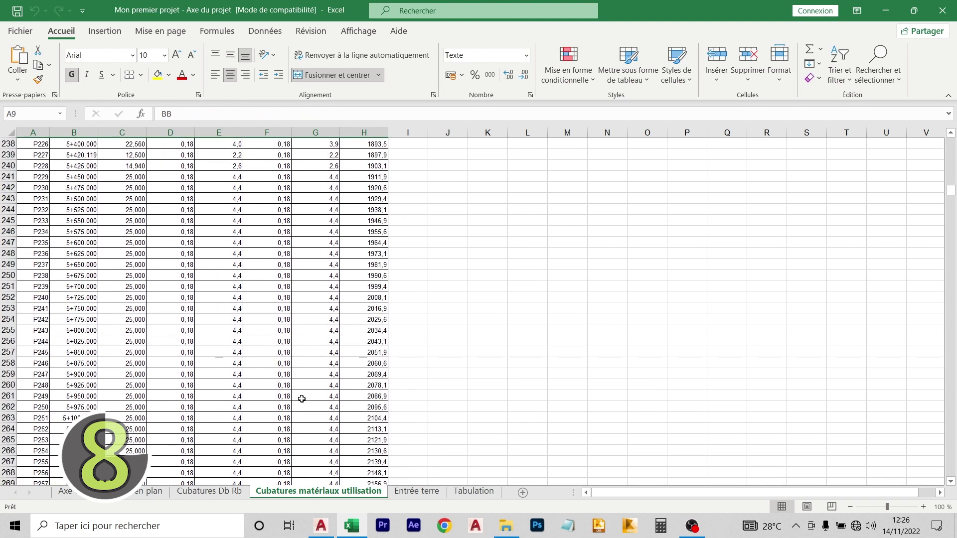
- Examine the GL POUR COUCHE DE BASE and GL POUR COUCHE DE FONDATION volume tables on the same sheet
scroll(302, 399, "down", 20)
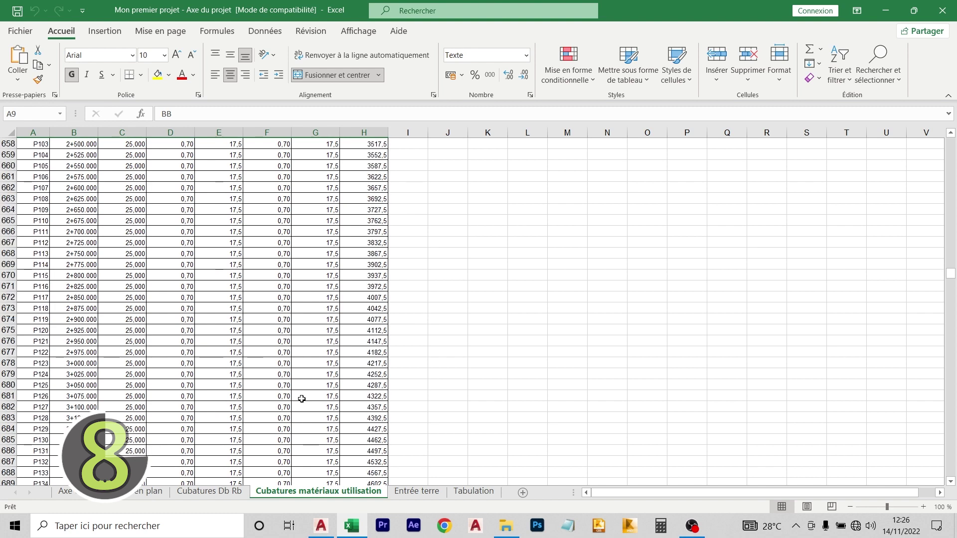
scroll(291, 380, "up", 20)
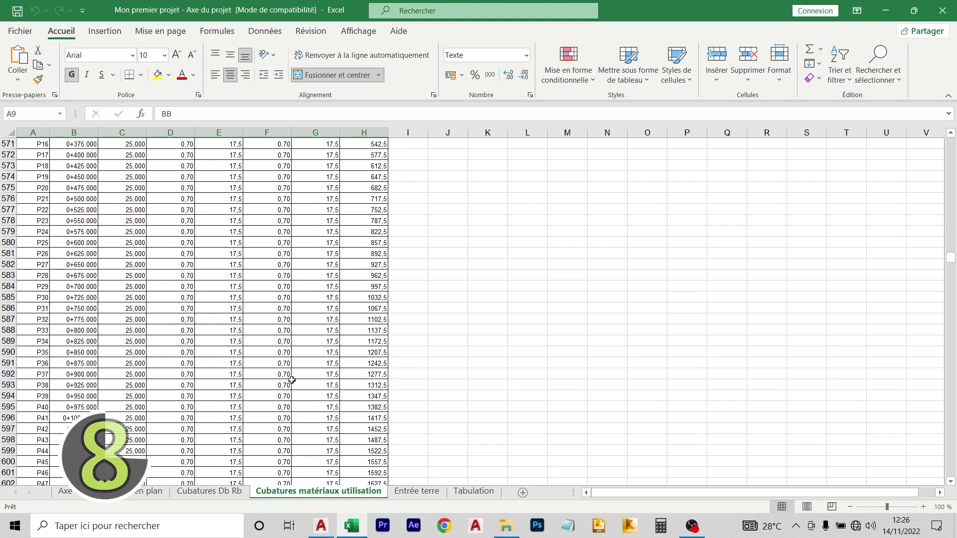
left_click(202, 398)
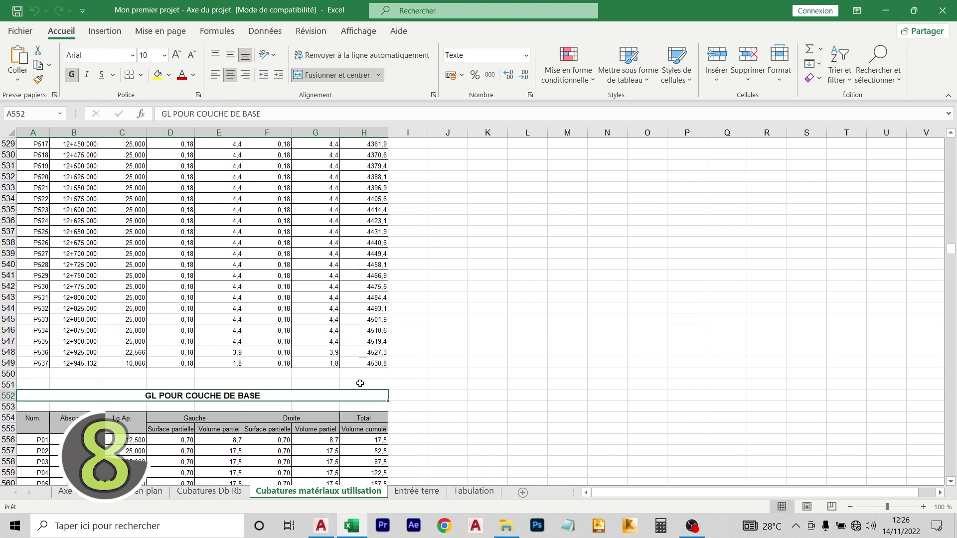
scroll(655, 307, "down", 3, "ctrl")
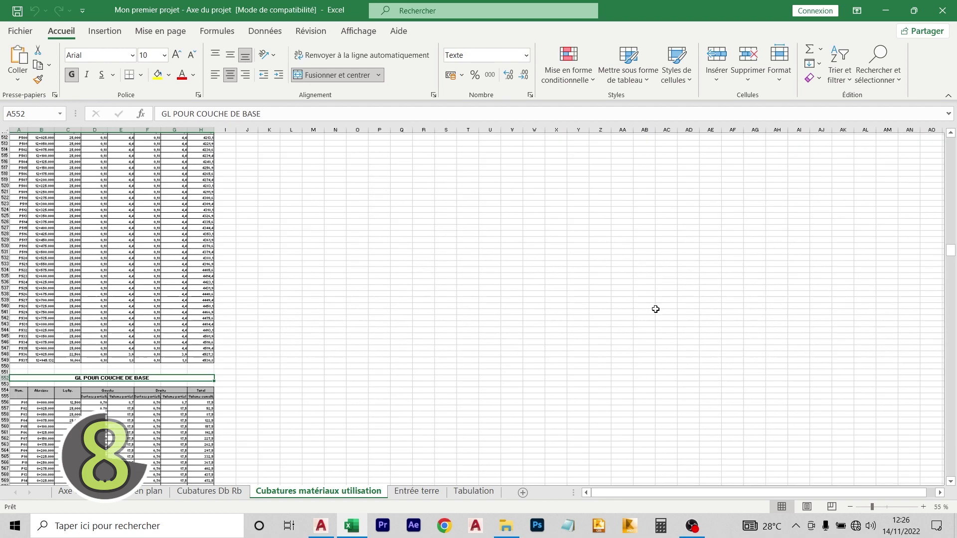
scroll(627, 317, "down", 20)
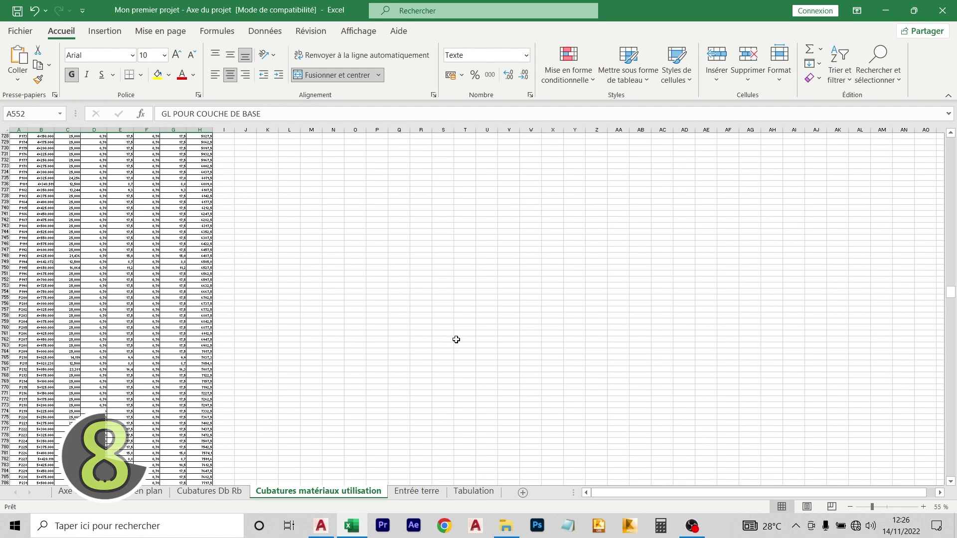
scroll(454, 338, "down", 20)
scroll(139, 244, "up", 4, "ctrl")
scroll(171, 258, "down", 1)
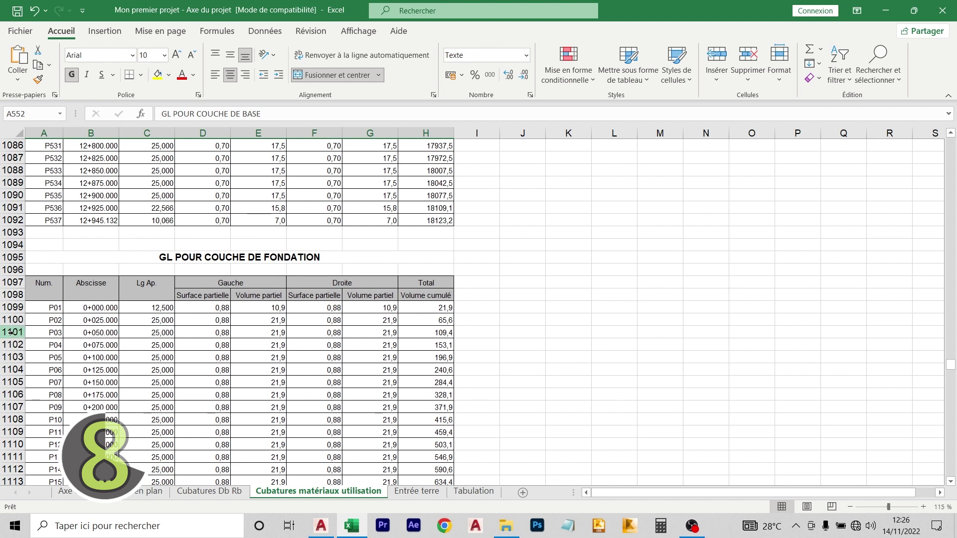
left_click(40, 331)
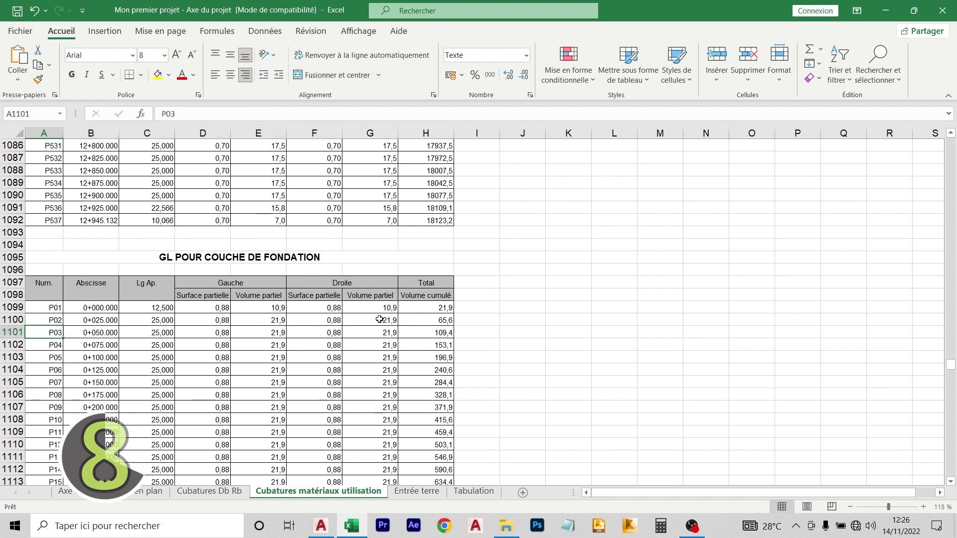
left_click(430, 346)
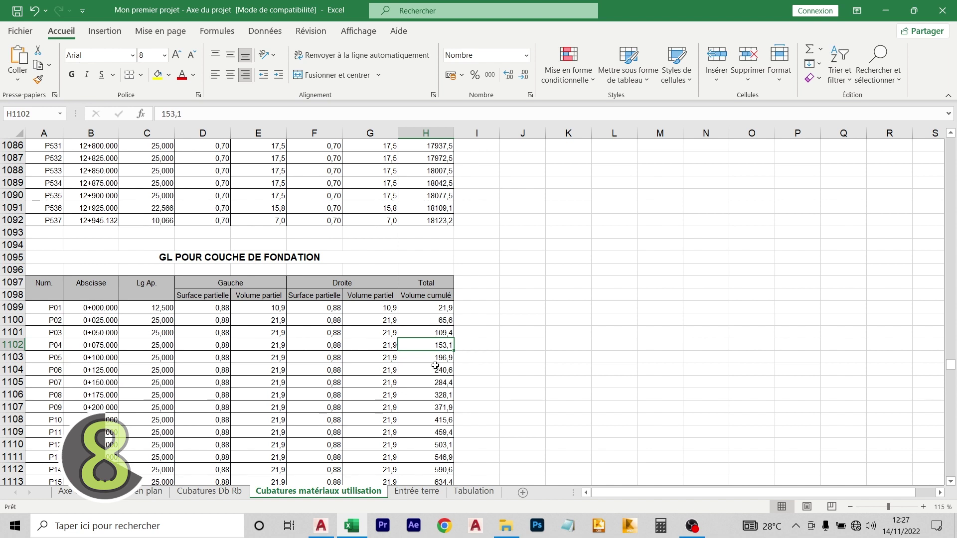
scroll(435, 366, "down", 3)
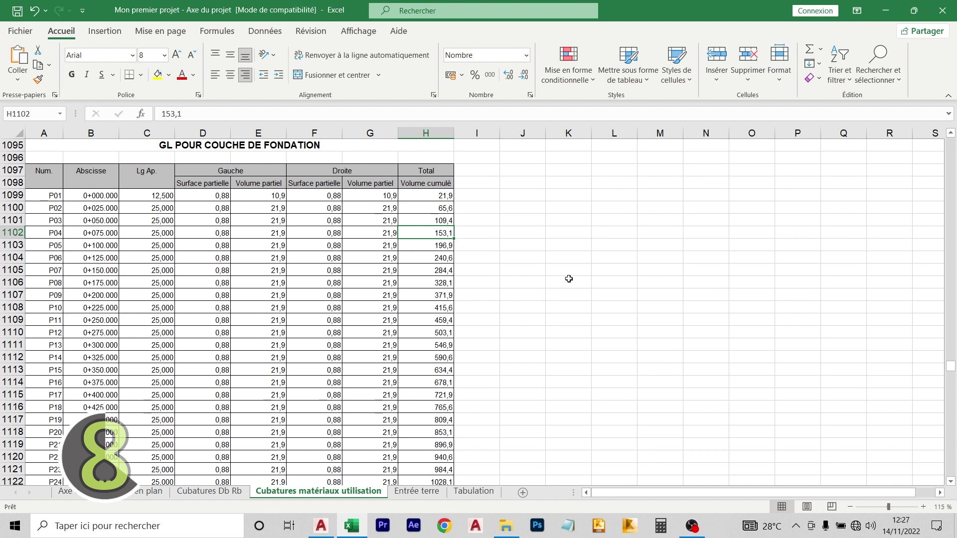
- Back in Covadis, draw cross sections P01 to P537 at 1/100 horizontal and vertical scales, place them above the long profile and inspect one
key("alt+Tab")
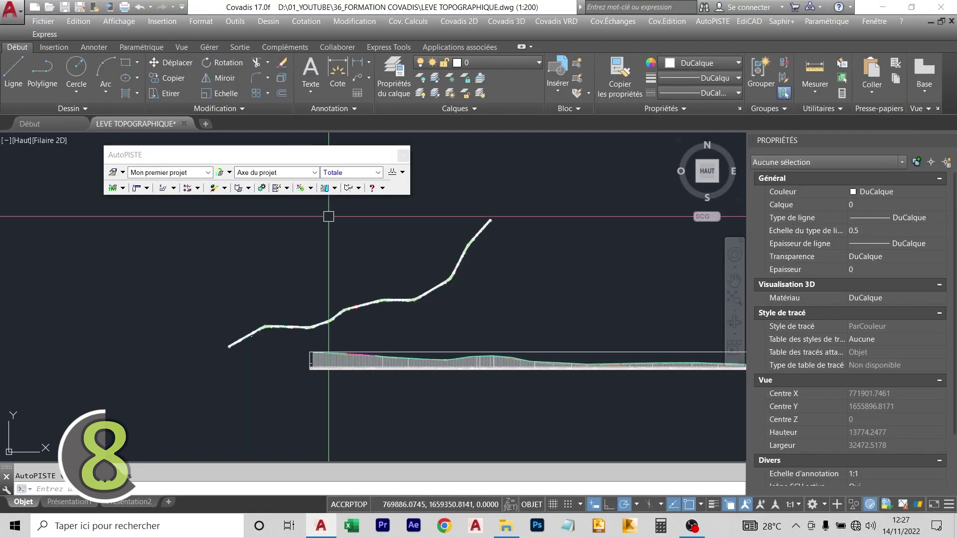
left_click(288, 189)
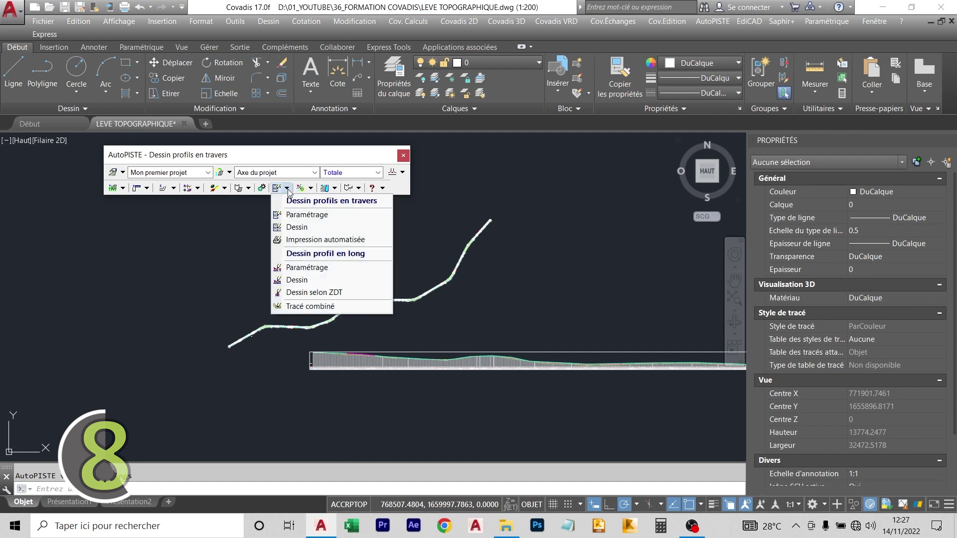
left_click(316, 228)
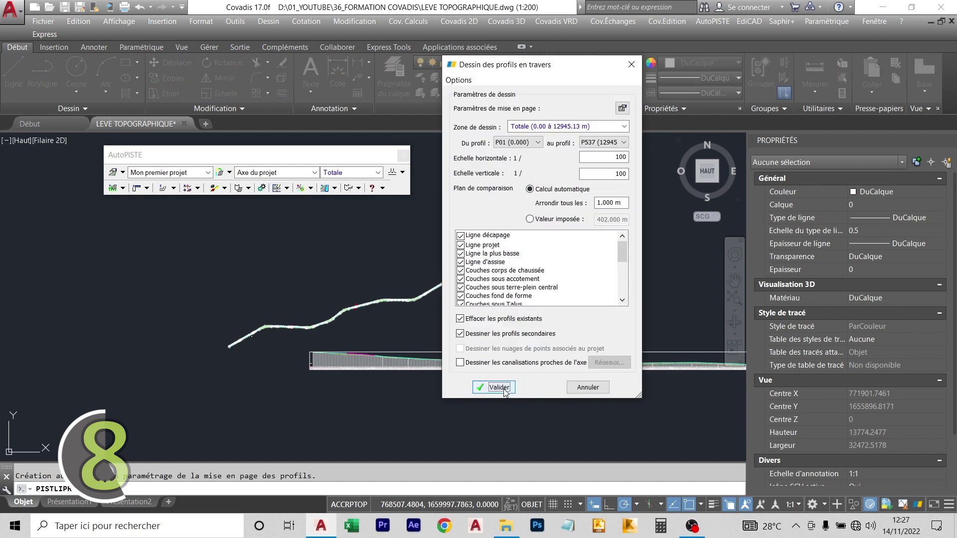
left_click(498, 388)
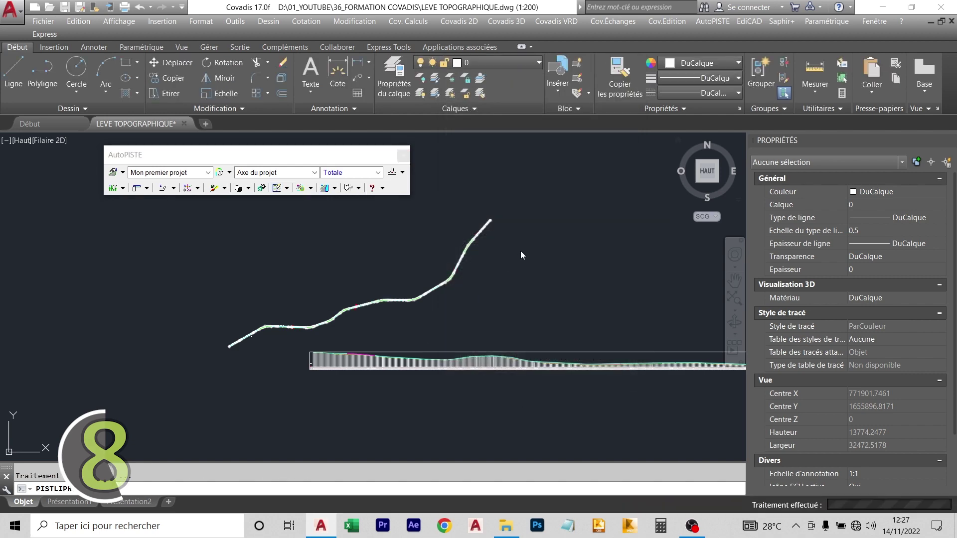
left_click(351, 216)
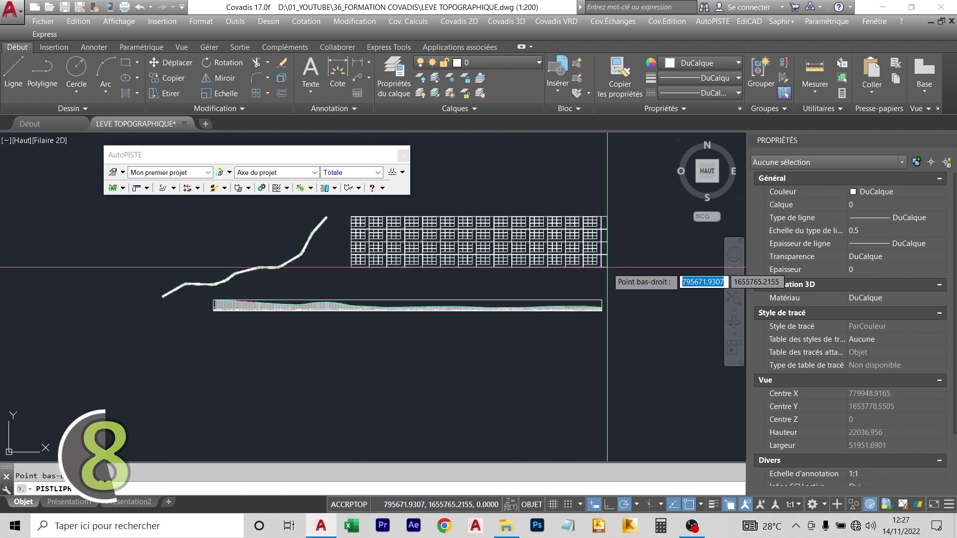
middle_click_drag(663, 266, 446, 290)
left_click(653, 300)
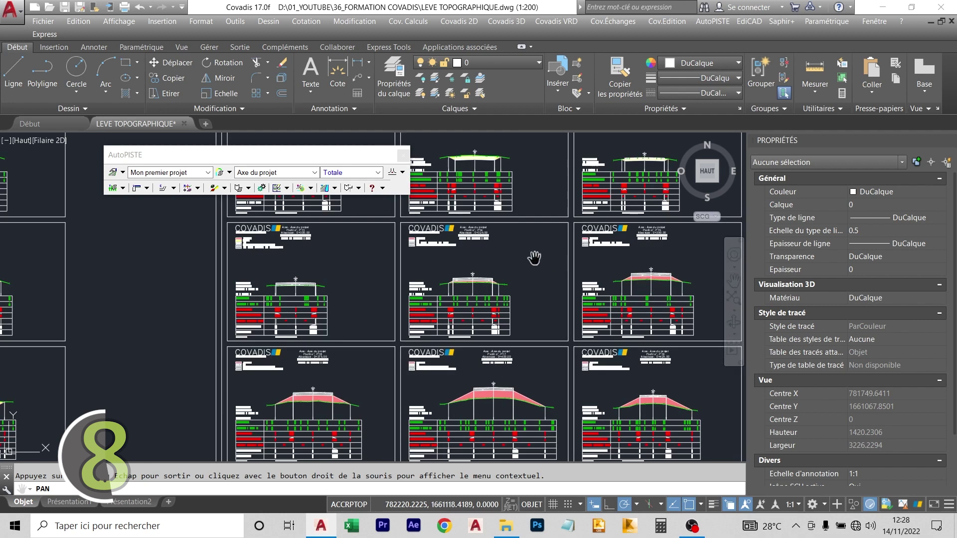
scroll(523, 269, "up", 8)
left_click_drag(487, 250, 567, 244)
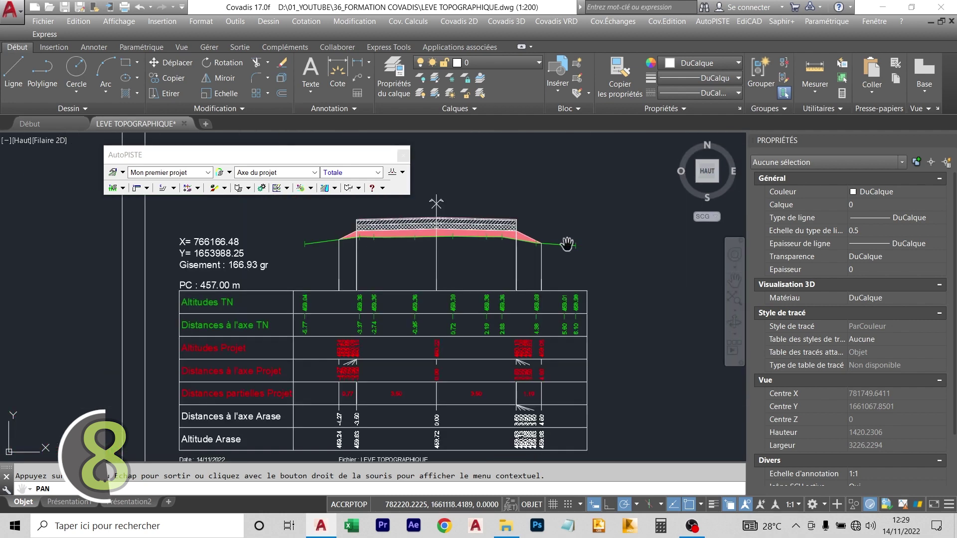
- Examine the drawn cross sections, checking the pavement layers and fill areas on several profiles and the overall sheet arrangement
scroll(486, 234, "down", 3)
scroll(553, 232, "up", 6)
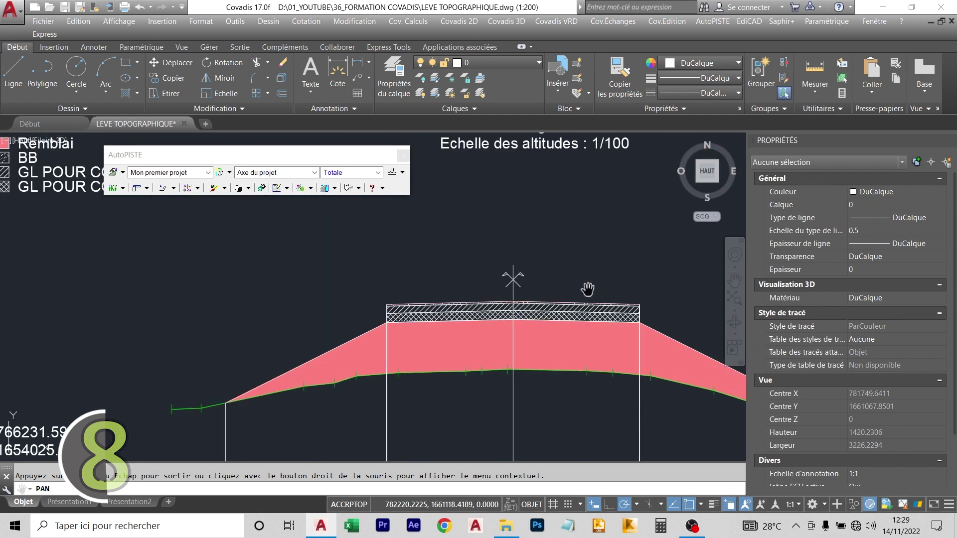
scroll(459, 261, "down", 3)
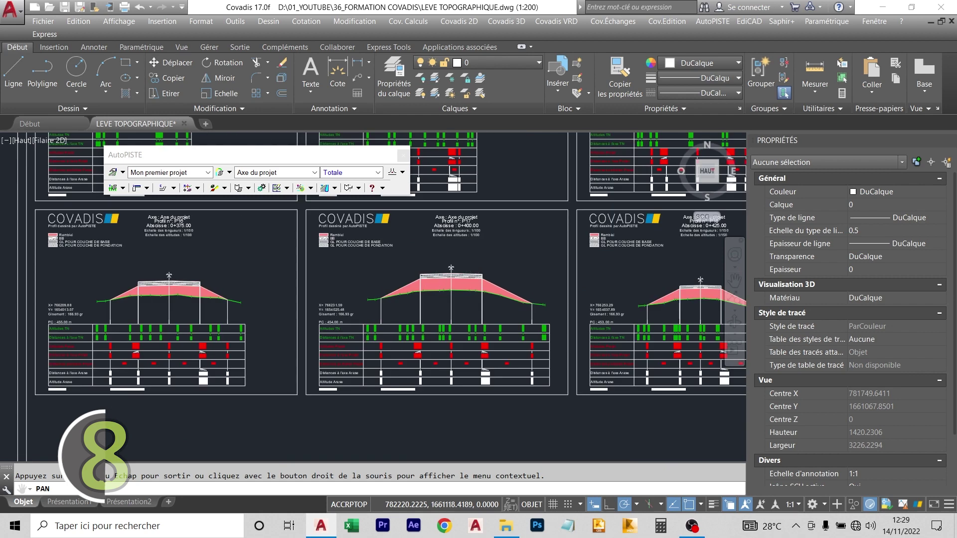
scroll(438, 263, "up", 7)
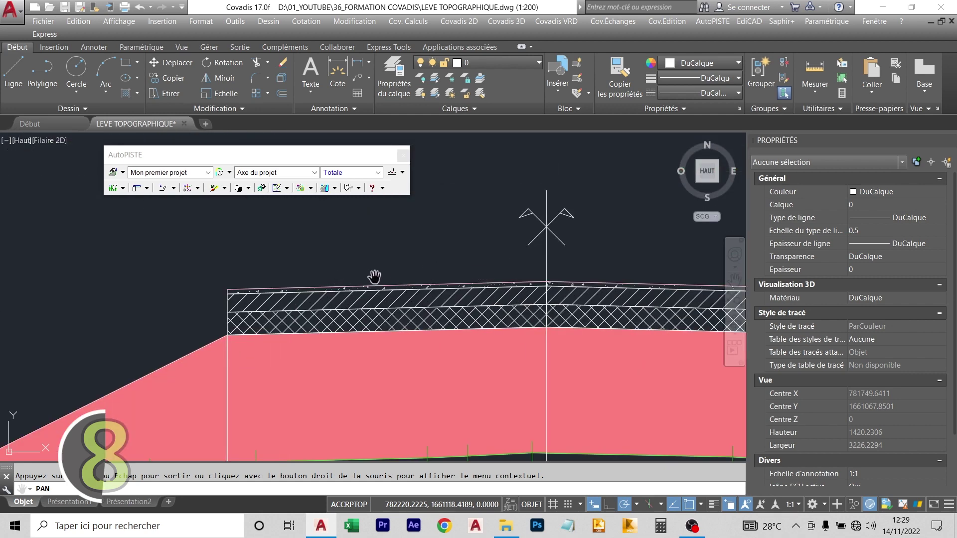
scroll(420, 275, "down", 3)
scroll(466, 280, "up", 6)
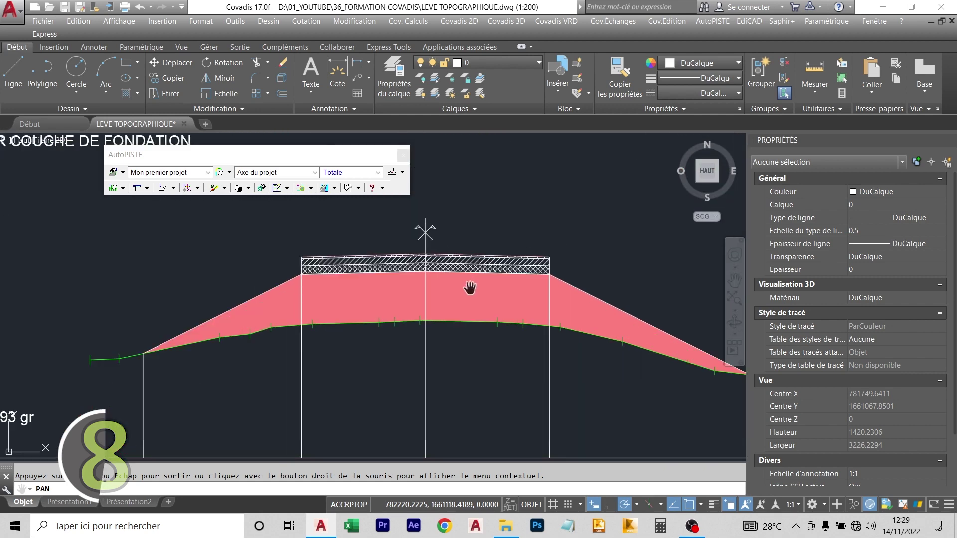
scroll(408, 299, "down", 3)
scroll(434, 299, "up", 3)
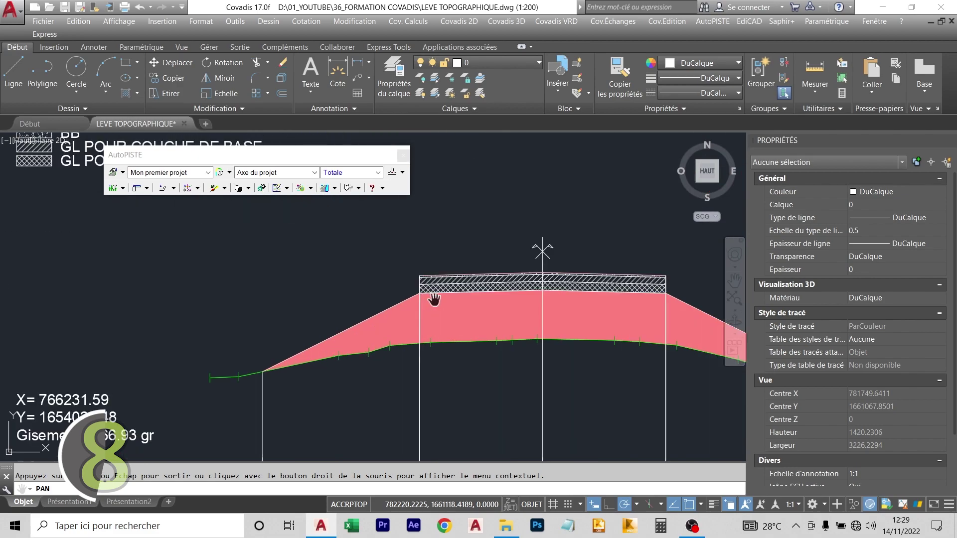
scroll(512, 316, "down", 3)
scroll(511, 316, "up", 2)
scroll(511, 316, "down", 2)
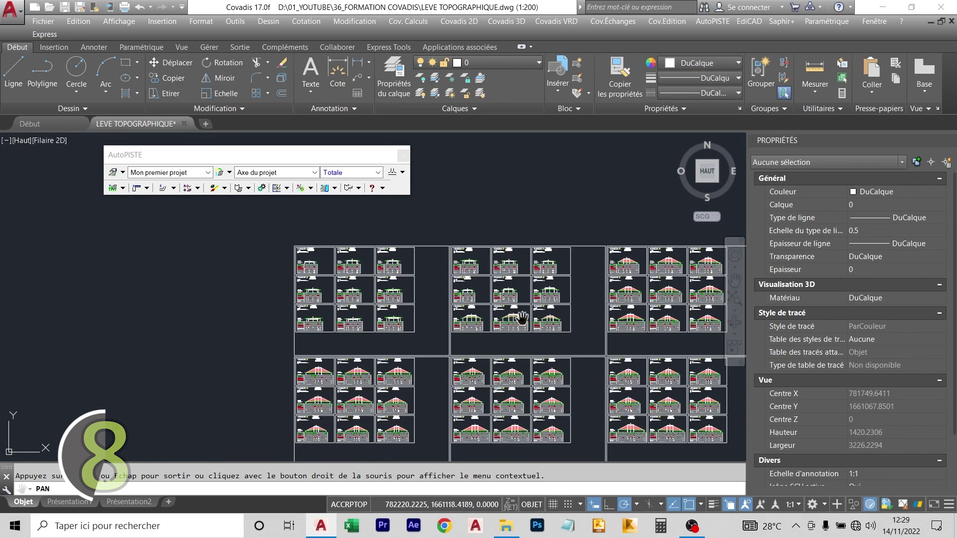
scroll(515, 319, "up", 1)
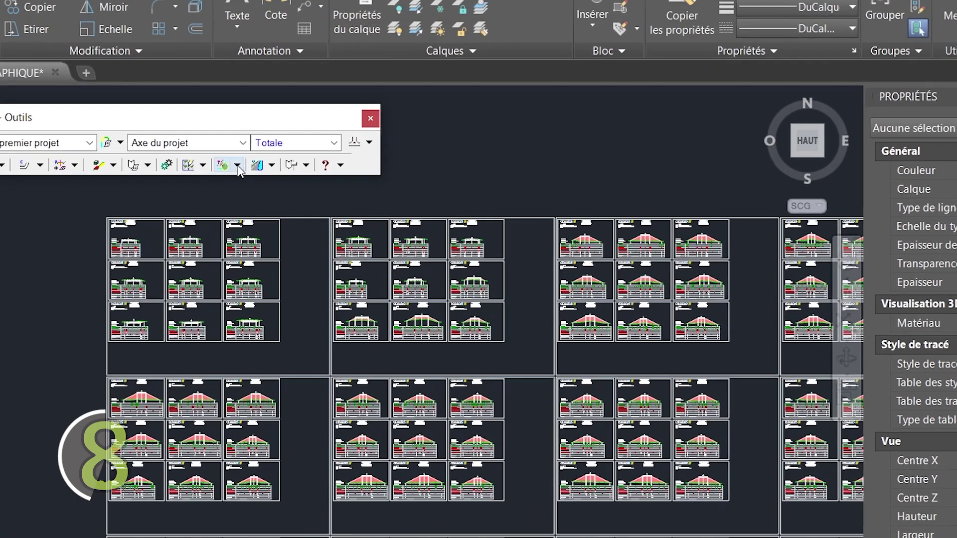
- Start a combined plan and long profile drawing (Tracé combiné) and limit its range to profiles P01 to P100
left_click(310, 188)
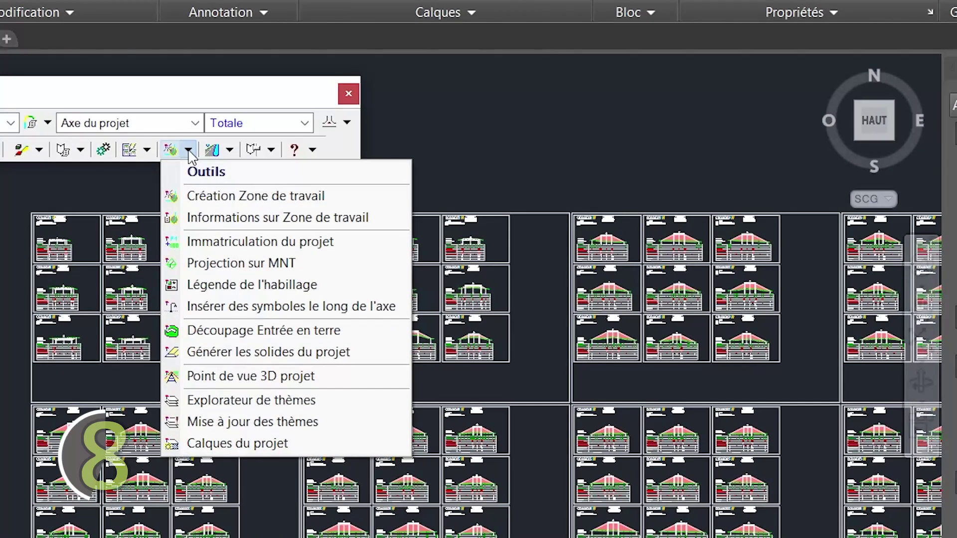
left_click(261, 399)
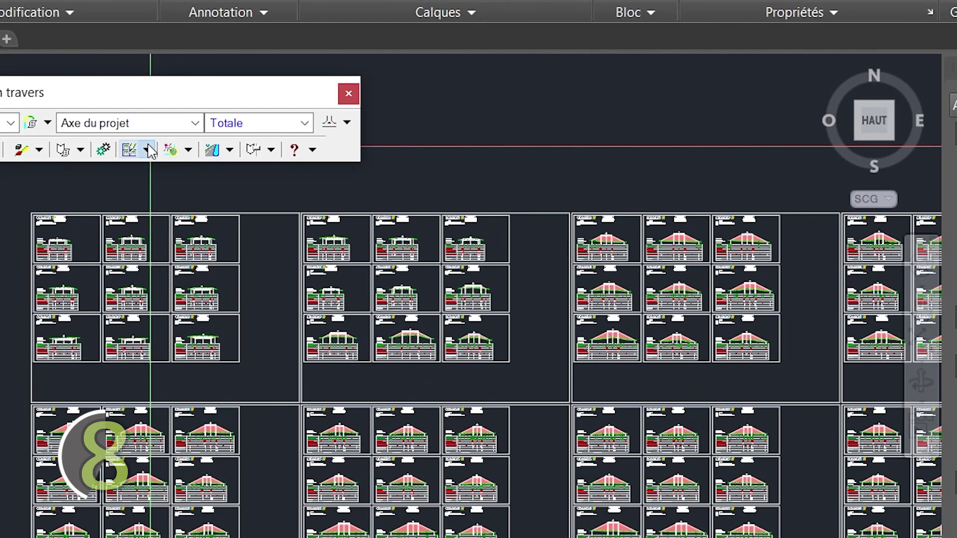
left_click(149, 150)
left_click(211, 355)
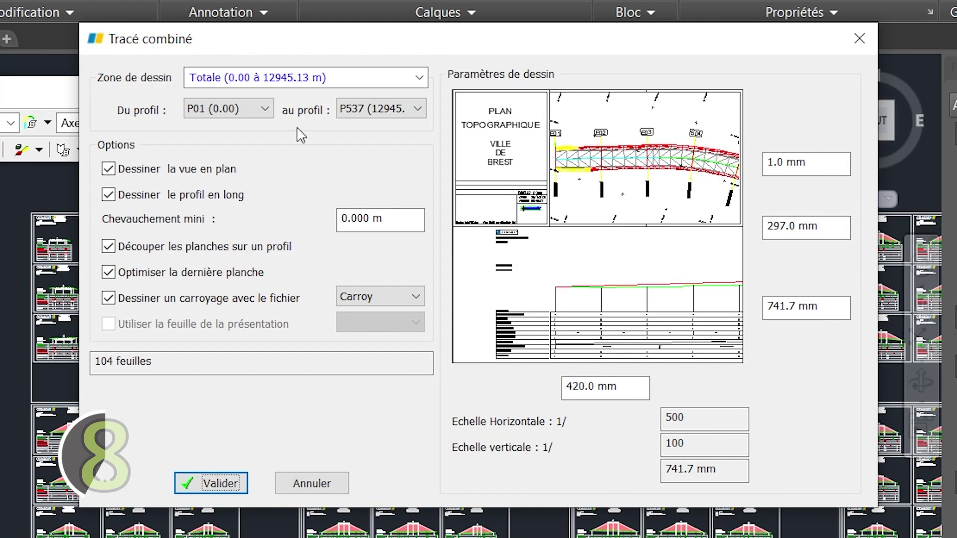
left_click(389, 113)
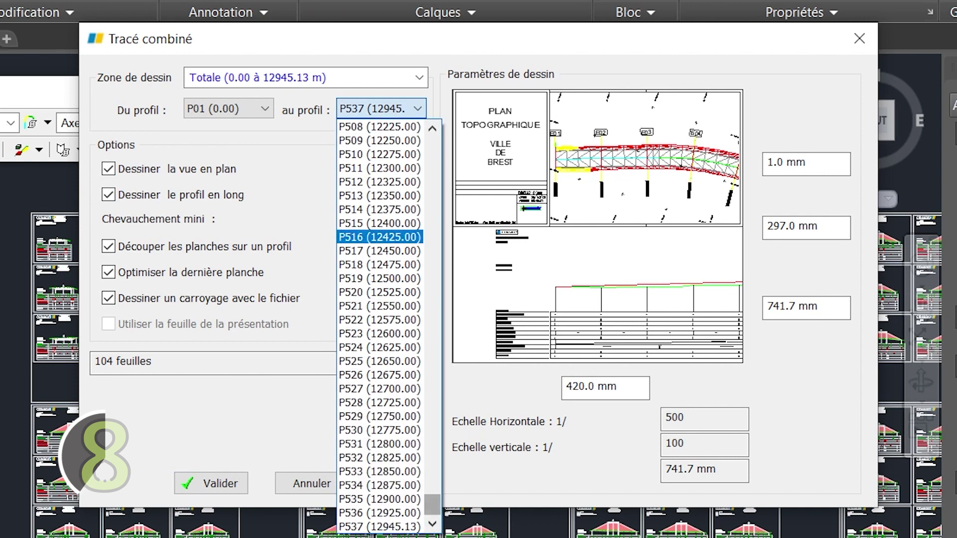
left_click(286, 396)
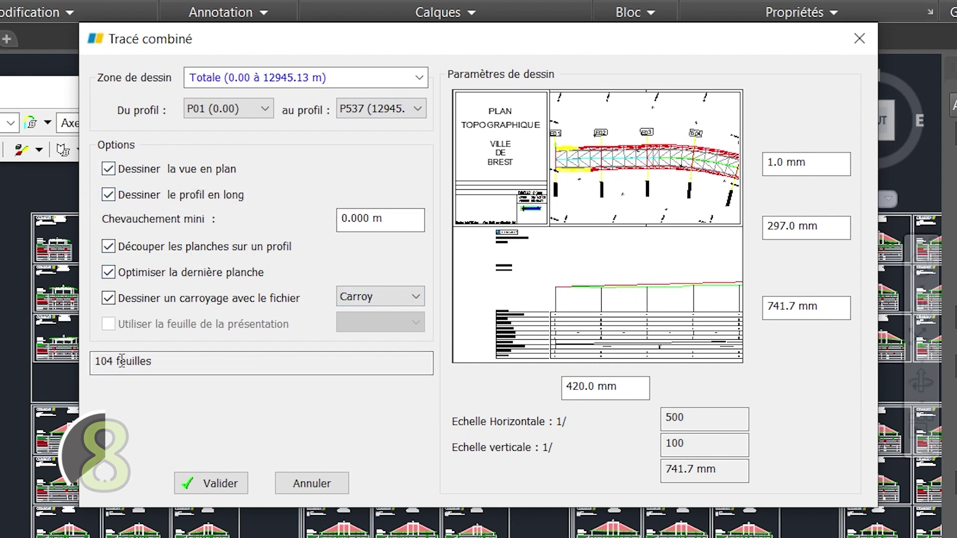
left_click_drag(167, 362, 89, 362)
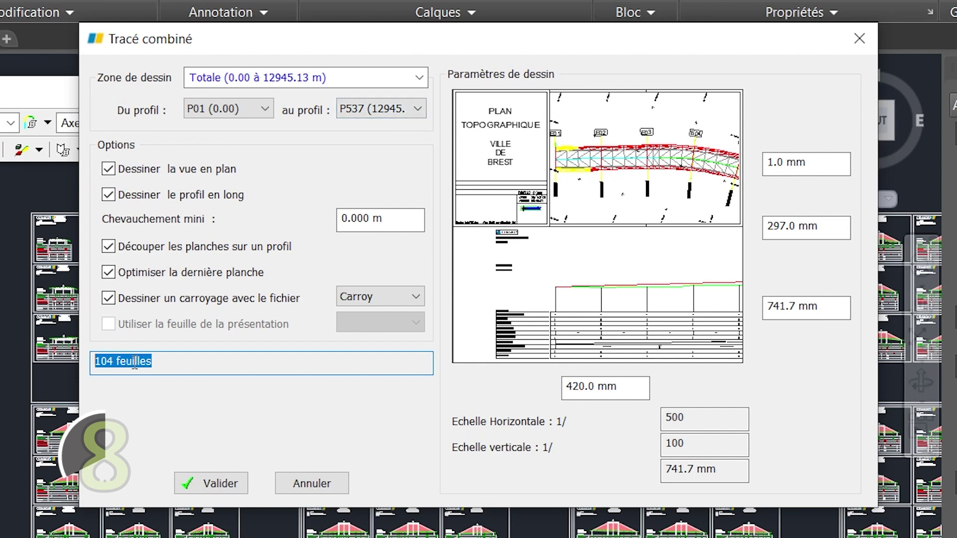
left_click(352, 111)
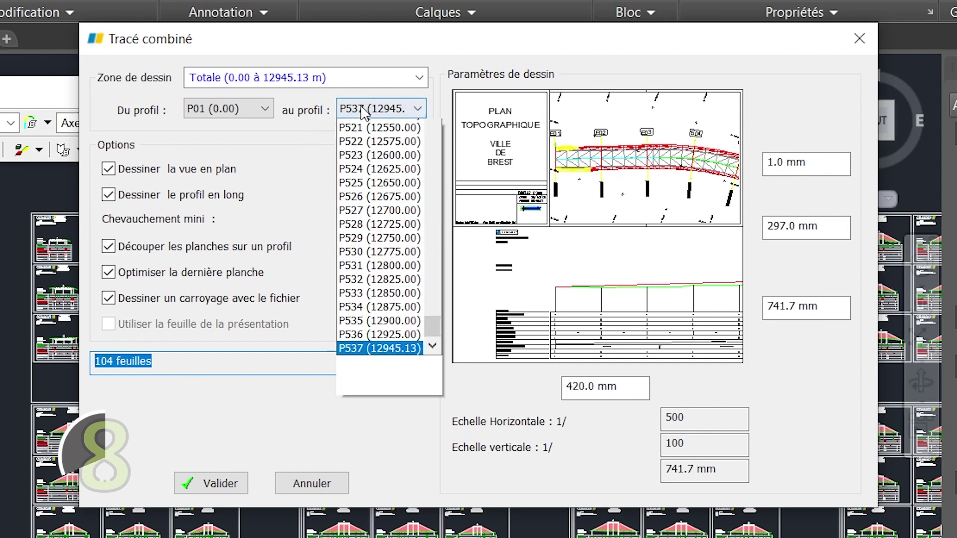
left_click_drag(432, 504, 418, 206)
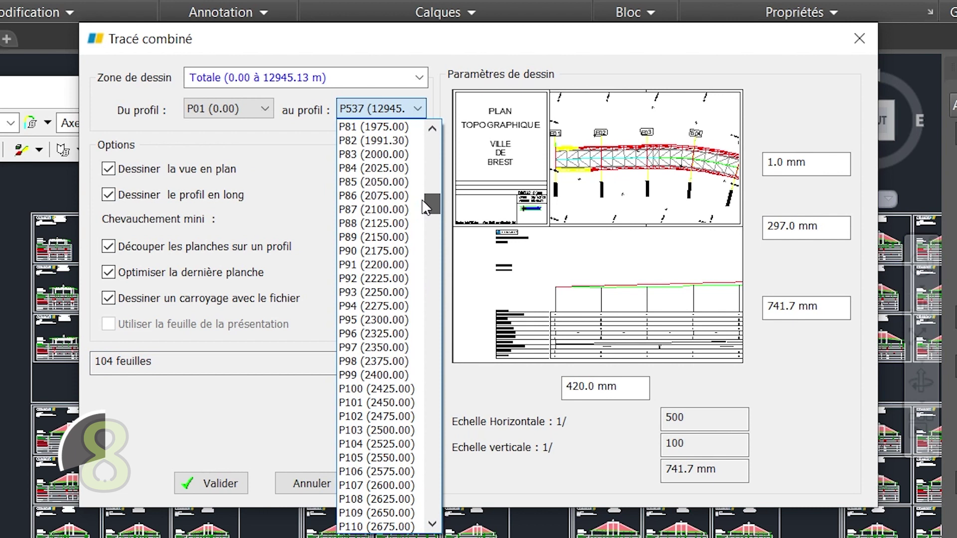
left_click(383, 389)
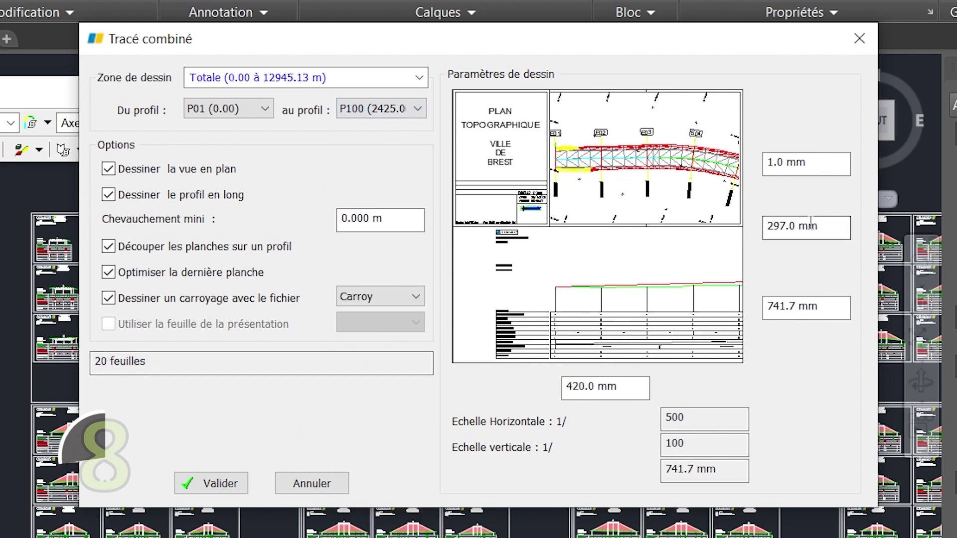
- Set the combined sheet's plan view height to 100 mm and long profile height to 197 mm, and generate the sheets
left_click(811, 172)
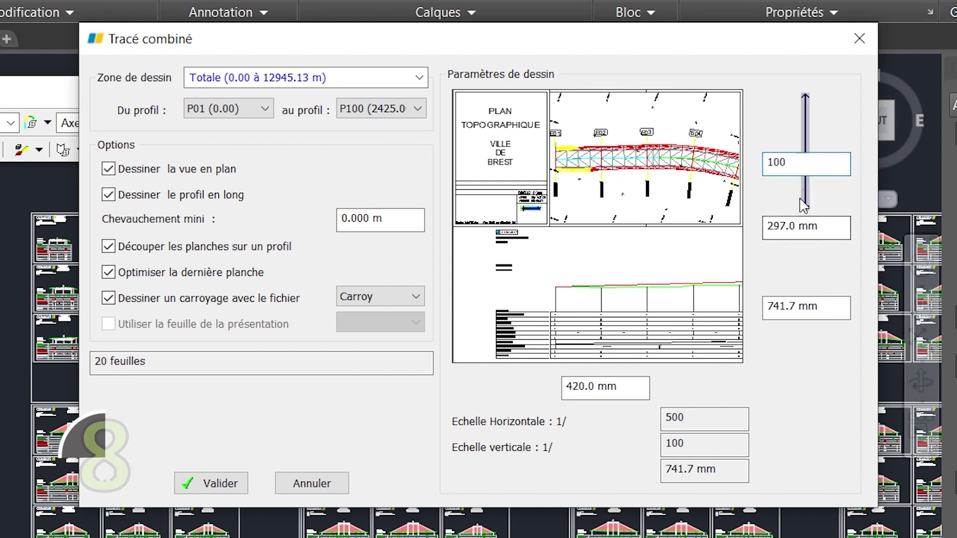
left_click(826, 305)
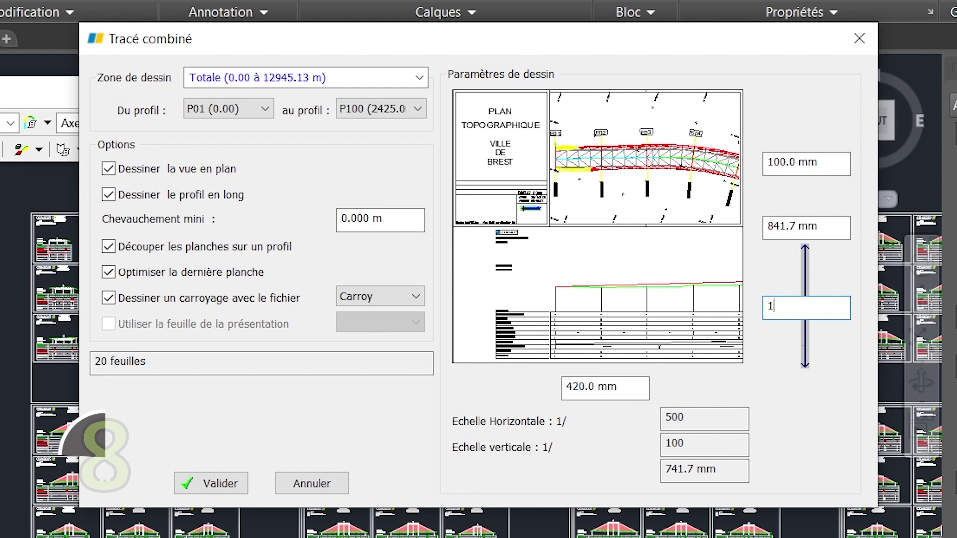
type("197")
left_click(825, 221)
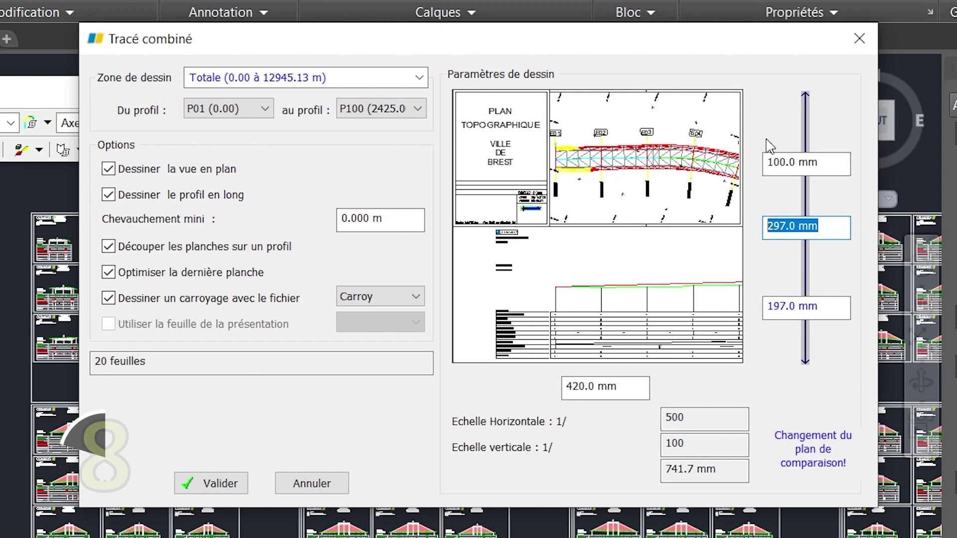
left_click(213, 482)
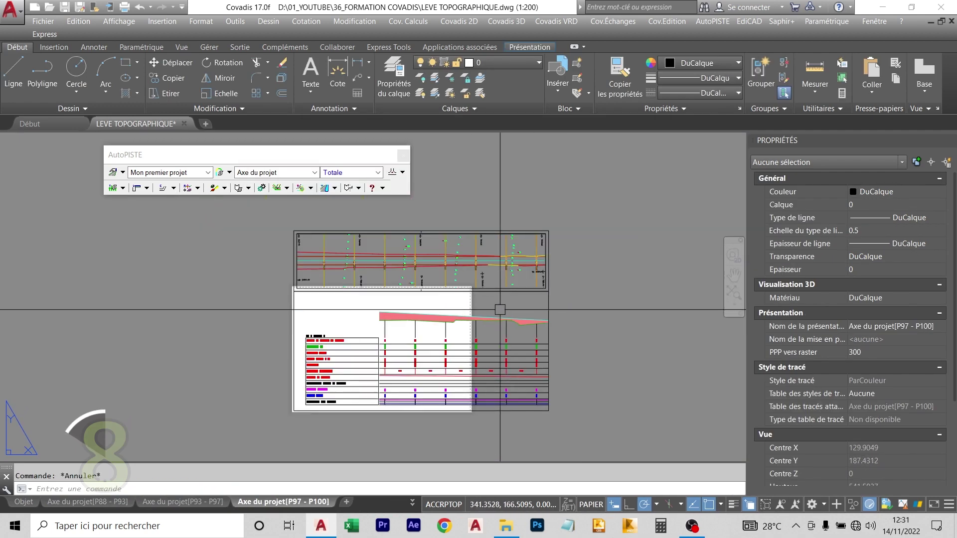
- Examine the plan view, long profile and data table on the Axe du projet[P97 - P100] layout
scroll(490, 298, "up", 3)
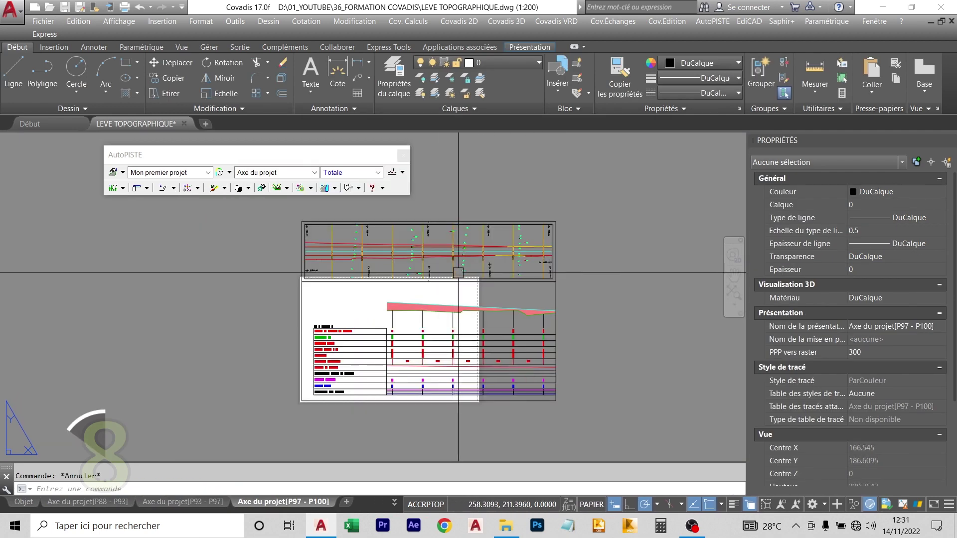
scroll(441, 244, "up", 4)
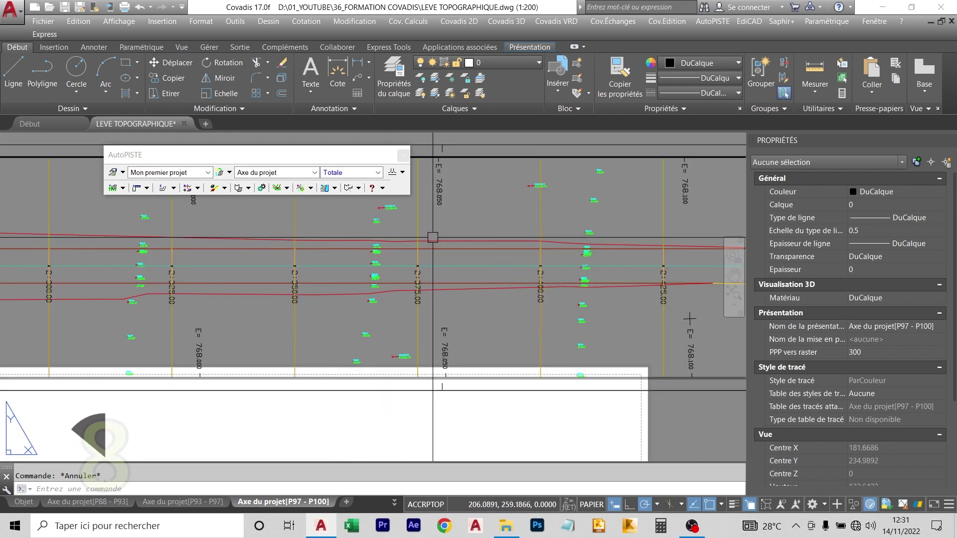
scroll(470, 264, "down", 4)
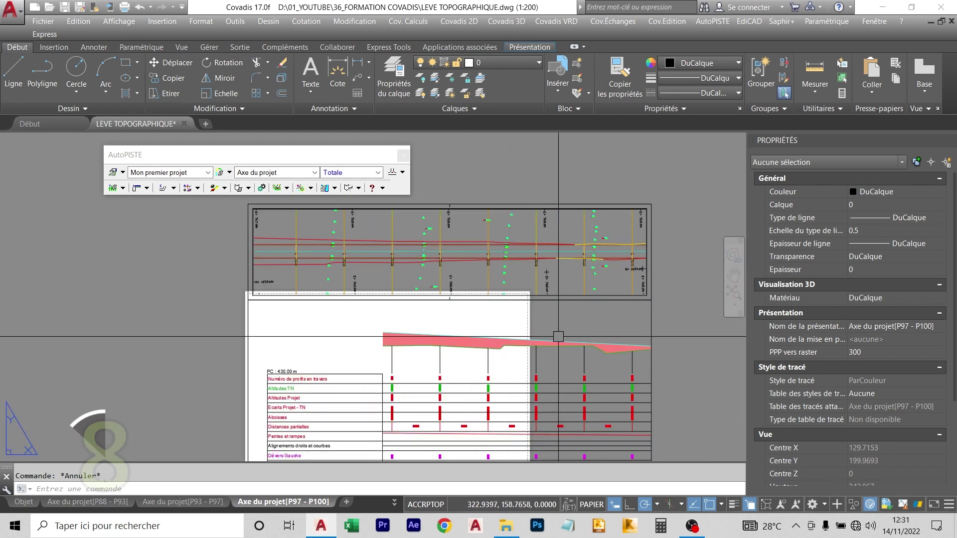
middle_click_drag(574, 394, 574, 393)
scroll(464, 285, "up", 5)
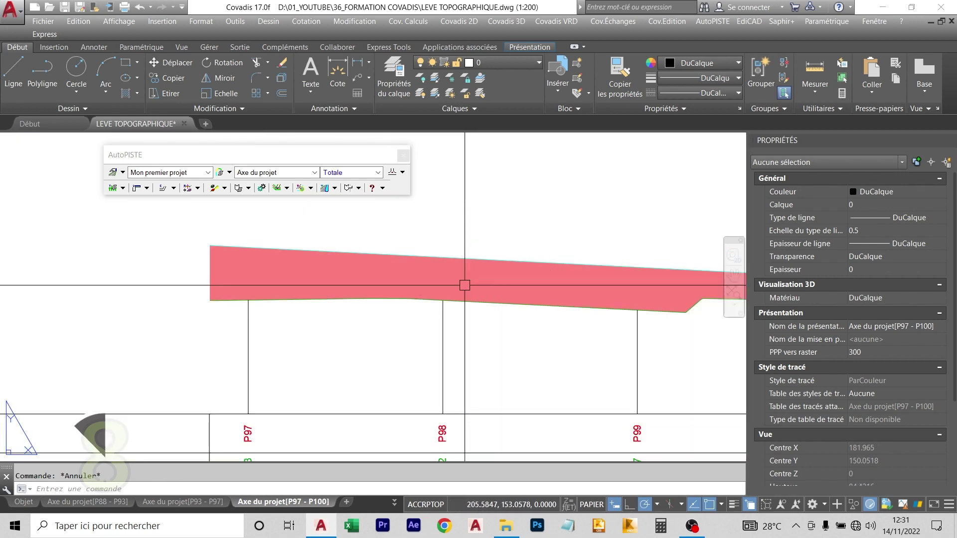
scroll(464, 285, "down", 3)
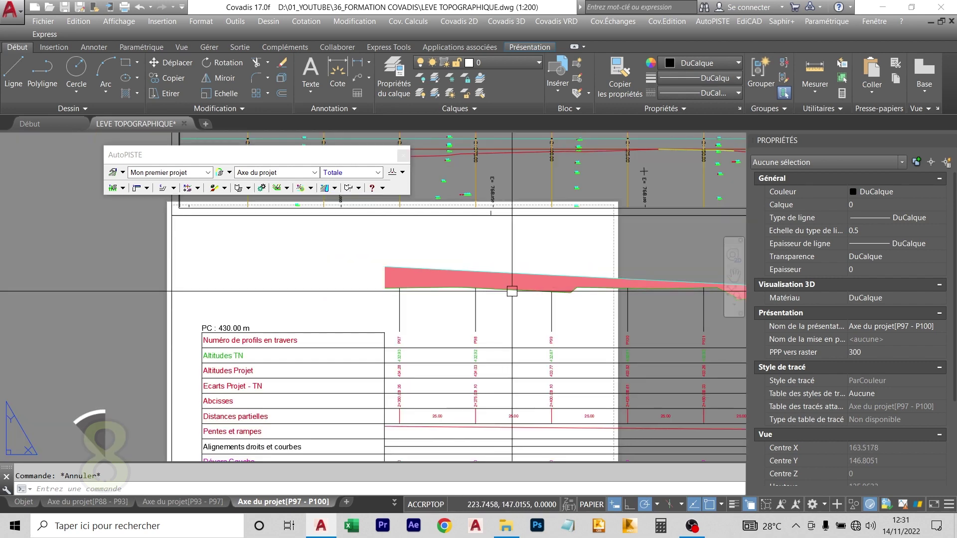
scroll(468, 269, "up", 3)
scroll(471, 268, "down", 7)
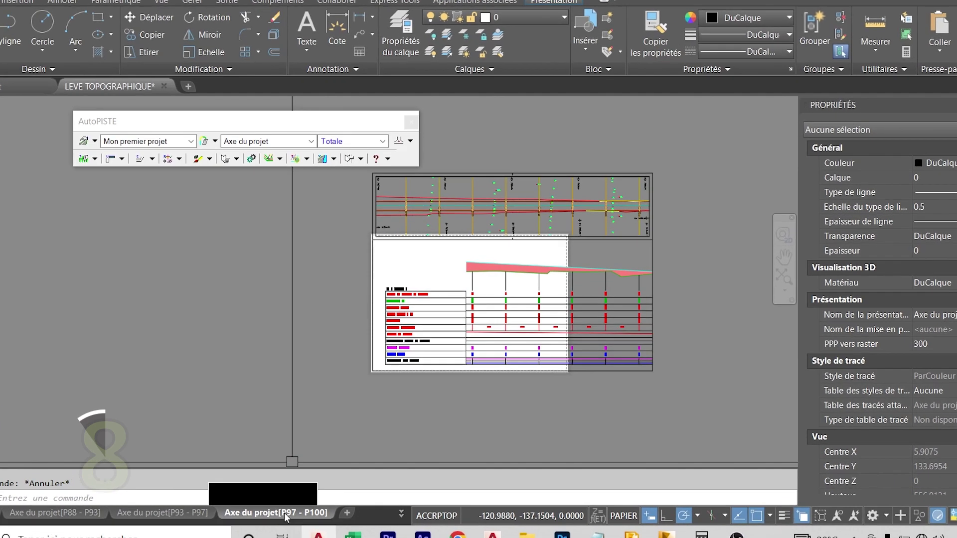
- In the P97 - P100 layout's page setup, choose the DWG To PDF.pc3 plotter and the ISO full bleed A3 paper size
right_click(294, 501)
left_click(343, 426)
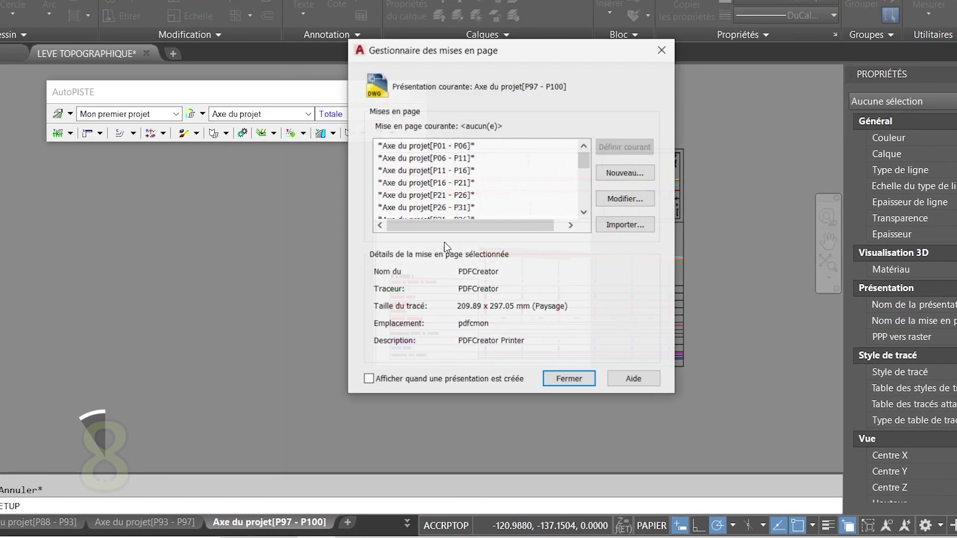
left_click(626, 199)
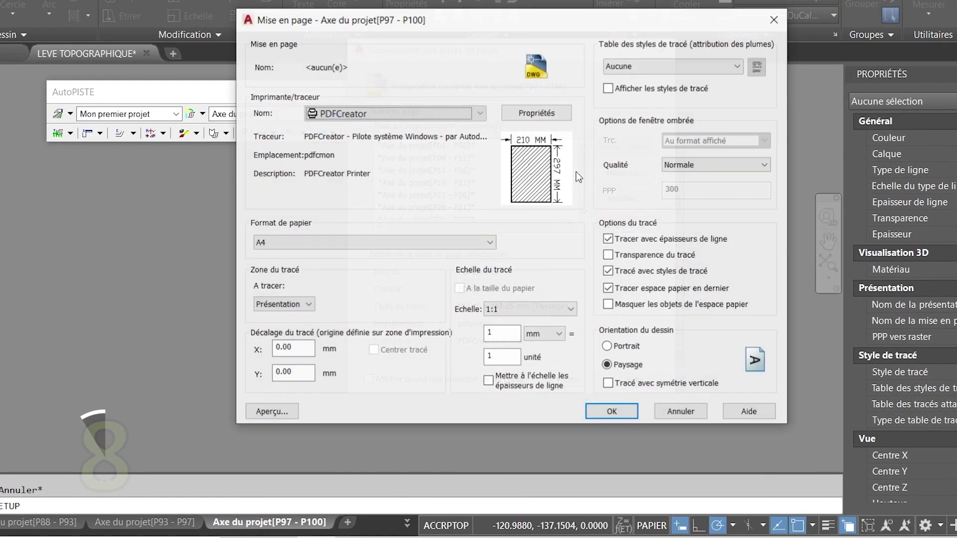
left_click(402, 113)
left_click(392, 305)
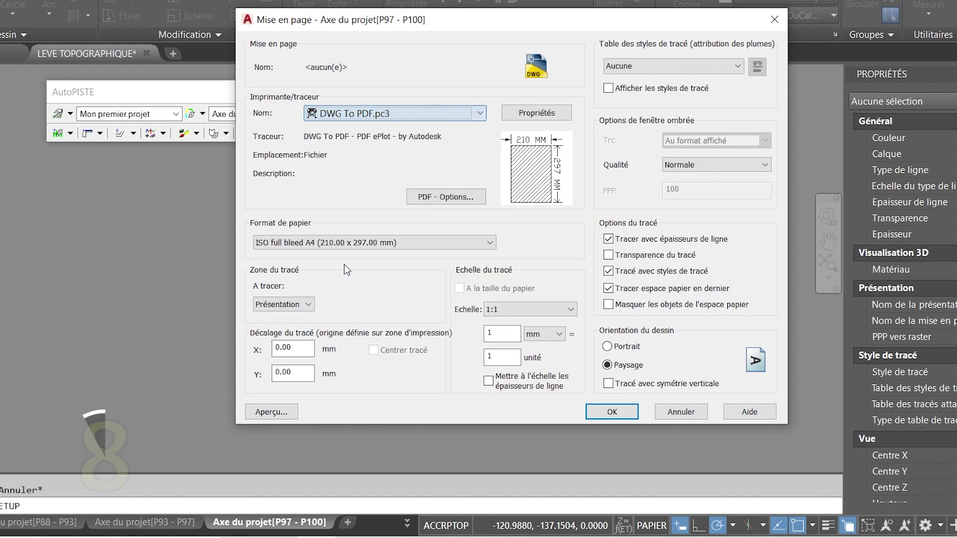
left_click(379, 242)
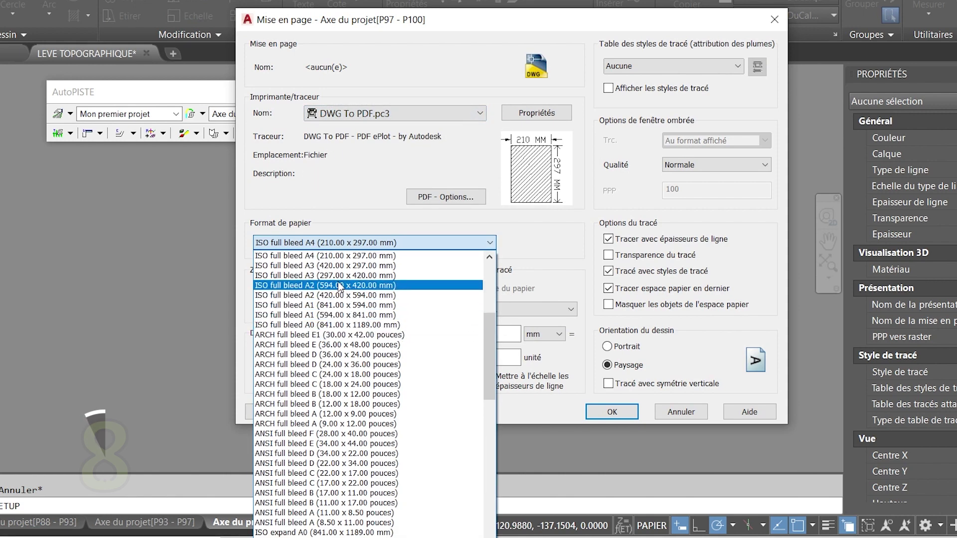
left_click(359, 275)
- Define the plot area as a window around the P97 - P100 sheet frame and apply the page setup
left_click(276, 338)
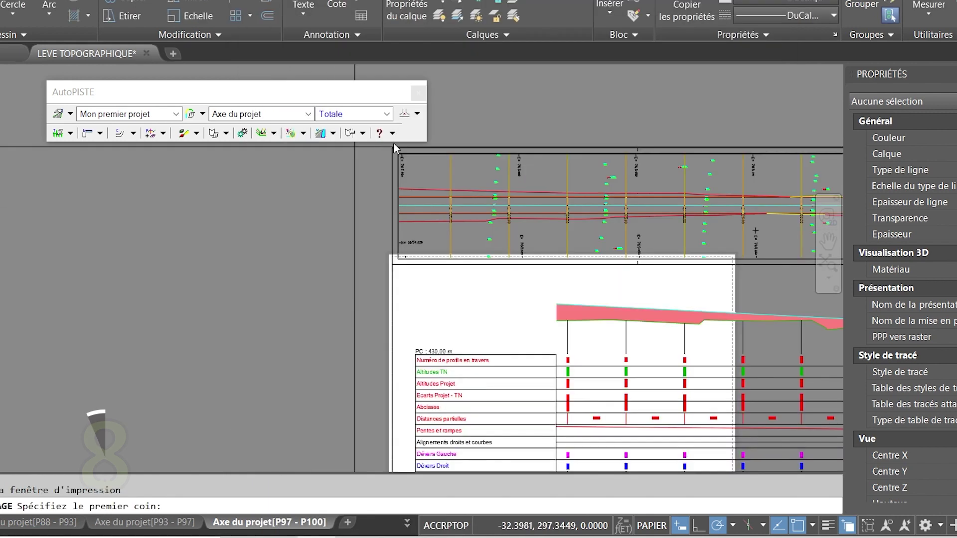
scroll(393, 142, "down", 3)
left_click(417, 159)
left_click(609, 409)
left_click(608, 411)
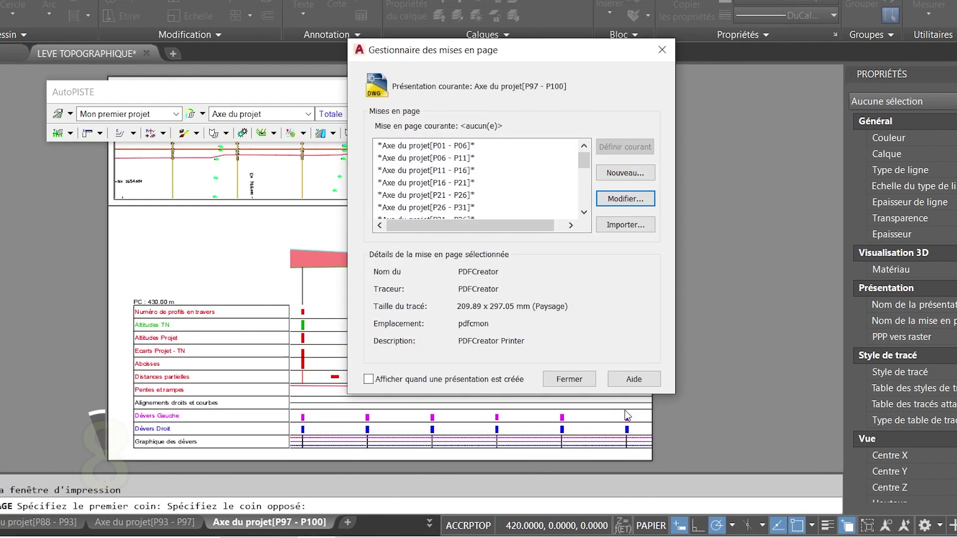
left_click(577, 325)
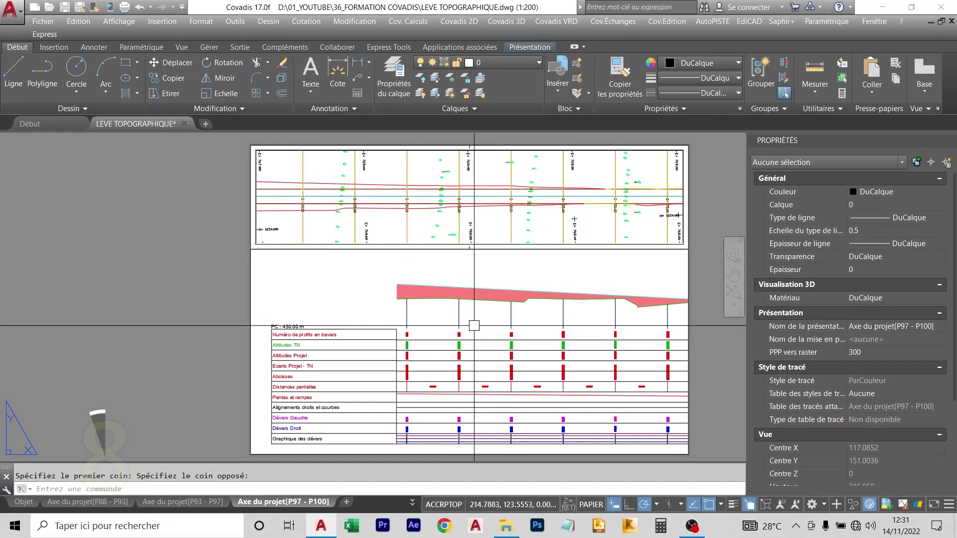
scroll(477, 280, "down", 2)
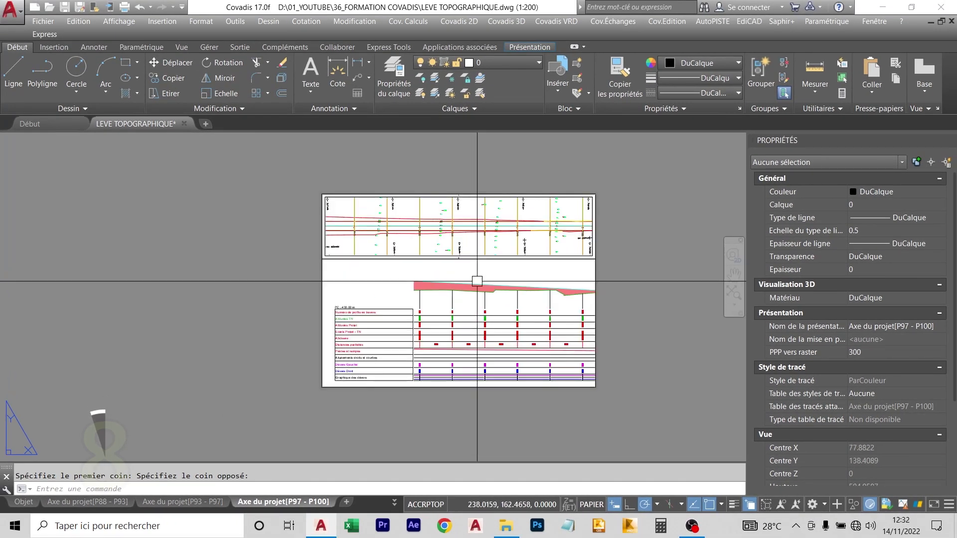
- Copy the Axe du projet[P97 - P100] layout's page setup properties to the other project layouts
left_click(667, 21)
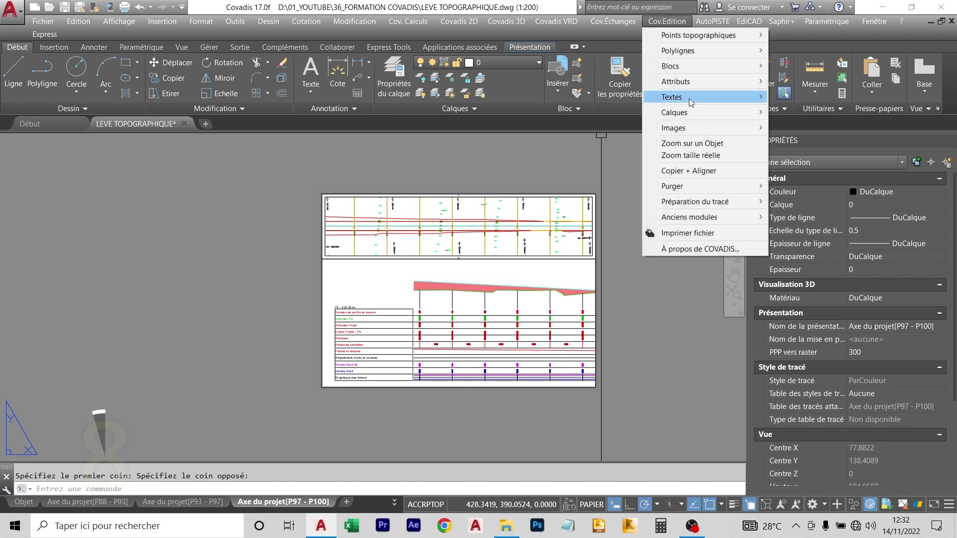
mouse_move(738, 206)
left_click(797, 287)
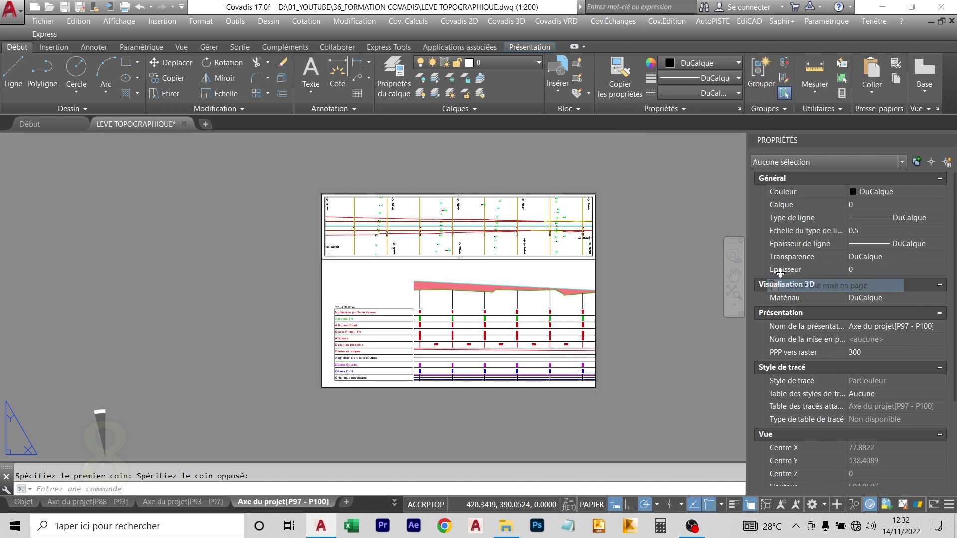
left_click(506, 341)
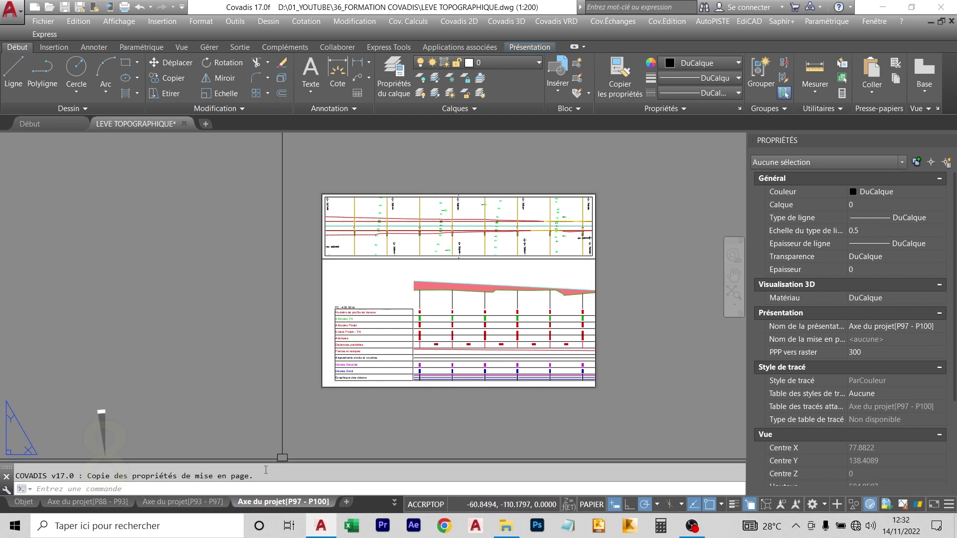
- Open the Axe du projet[P93 - P97] and Axe du projet[P56 - P62] layouts to check their page setup and sheet framing
left_click(186, 501)
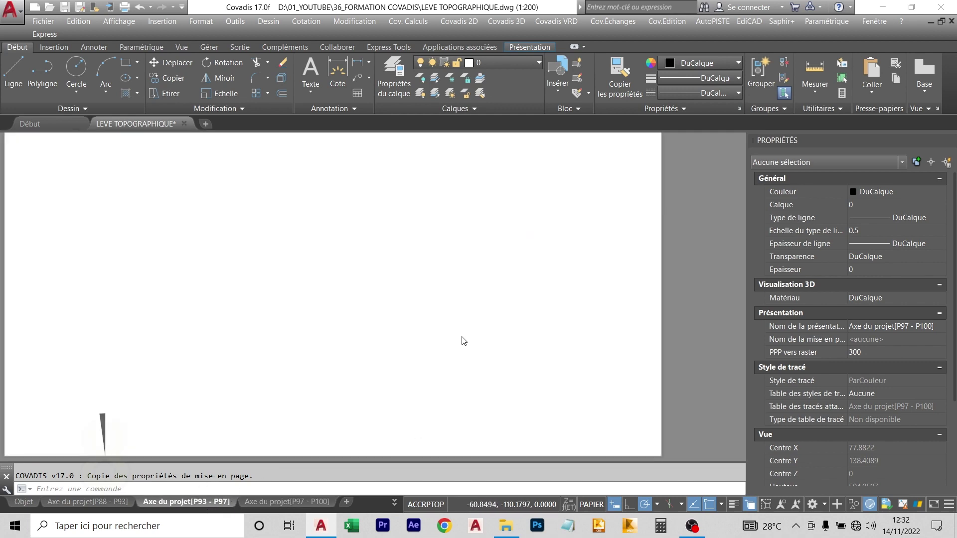
scroll(487, 317, "down", 4)
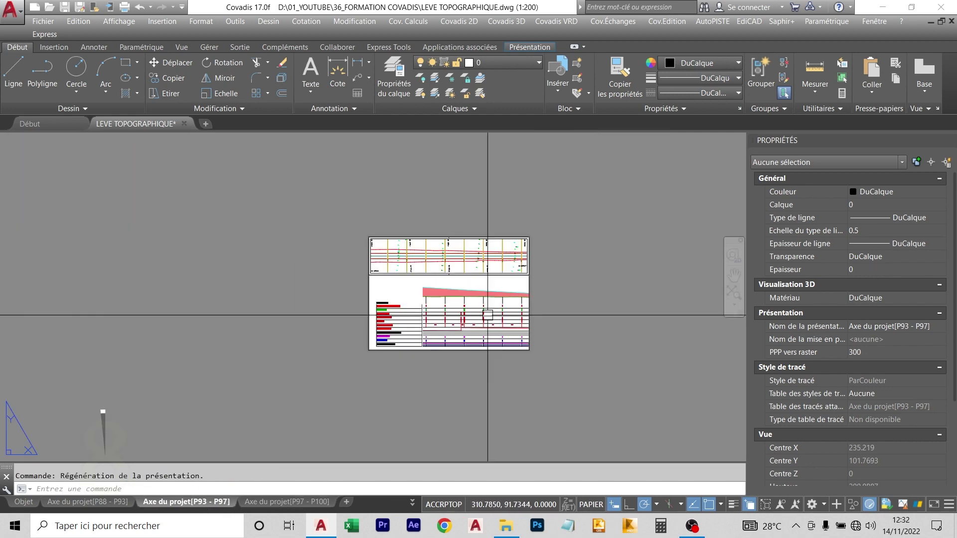
scroll(506, 299, "up", 2)
left_click(412, 505)
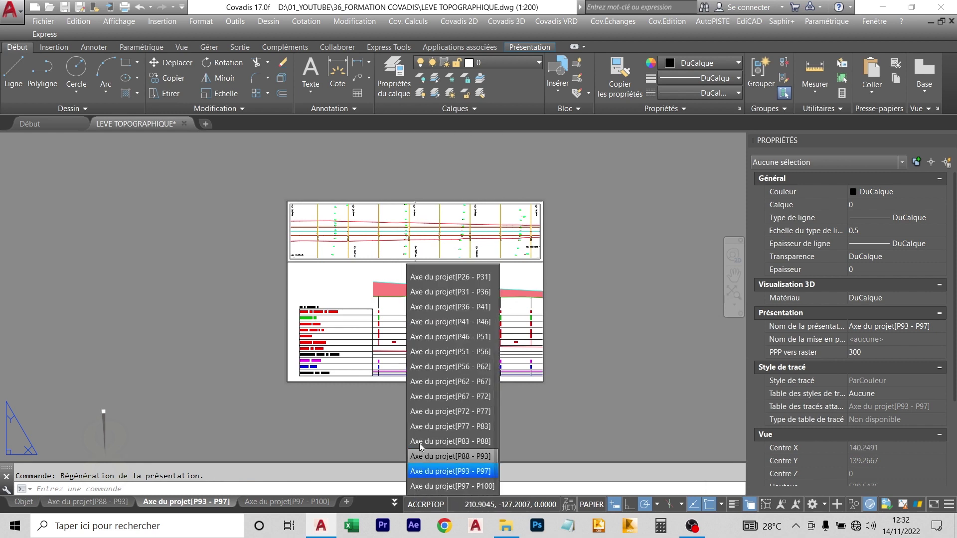
left_click(454, 368)
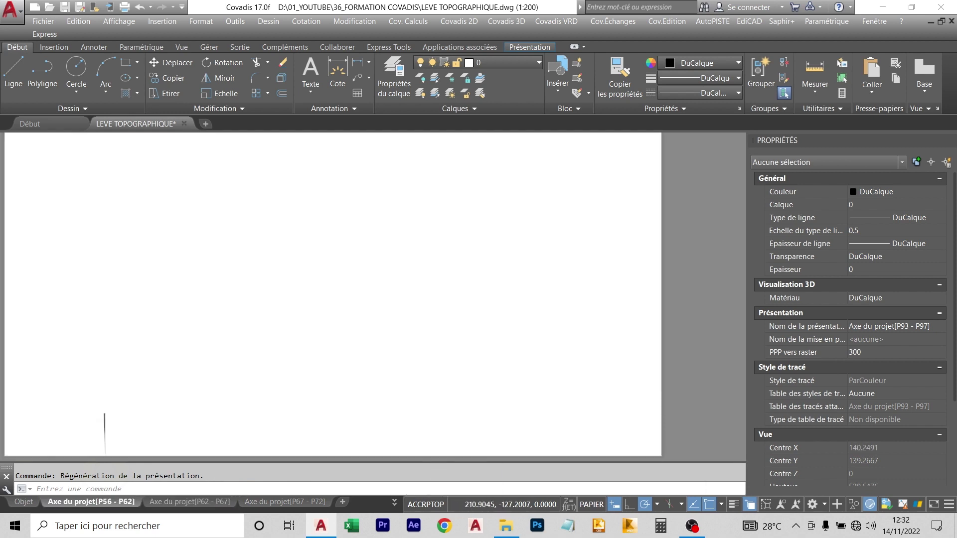